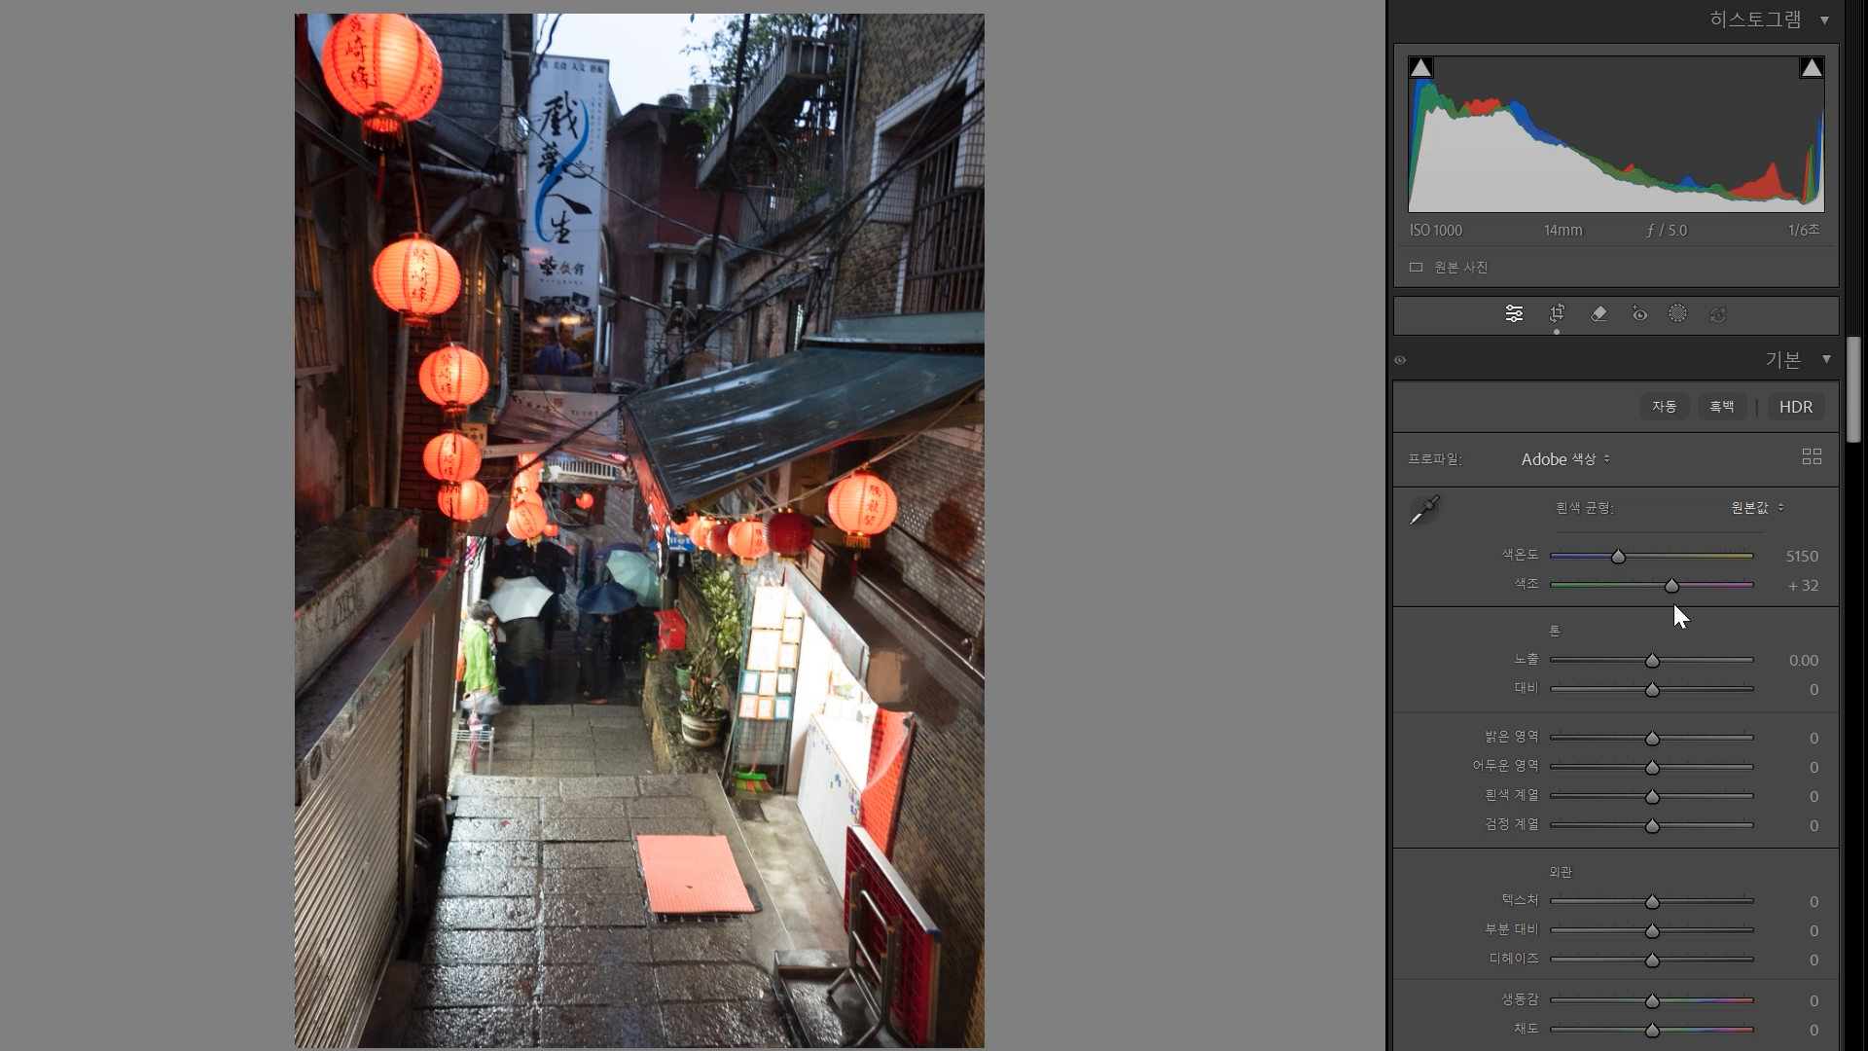
# - Set the photo's Highlights to −100, Shadows to +100, Whites to −32 and Blacks to +61
pyautogui.moveTo(1652, 736); pyautogui.dragTo(1516, 749)
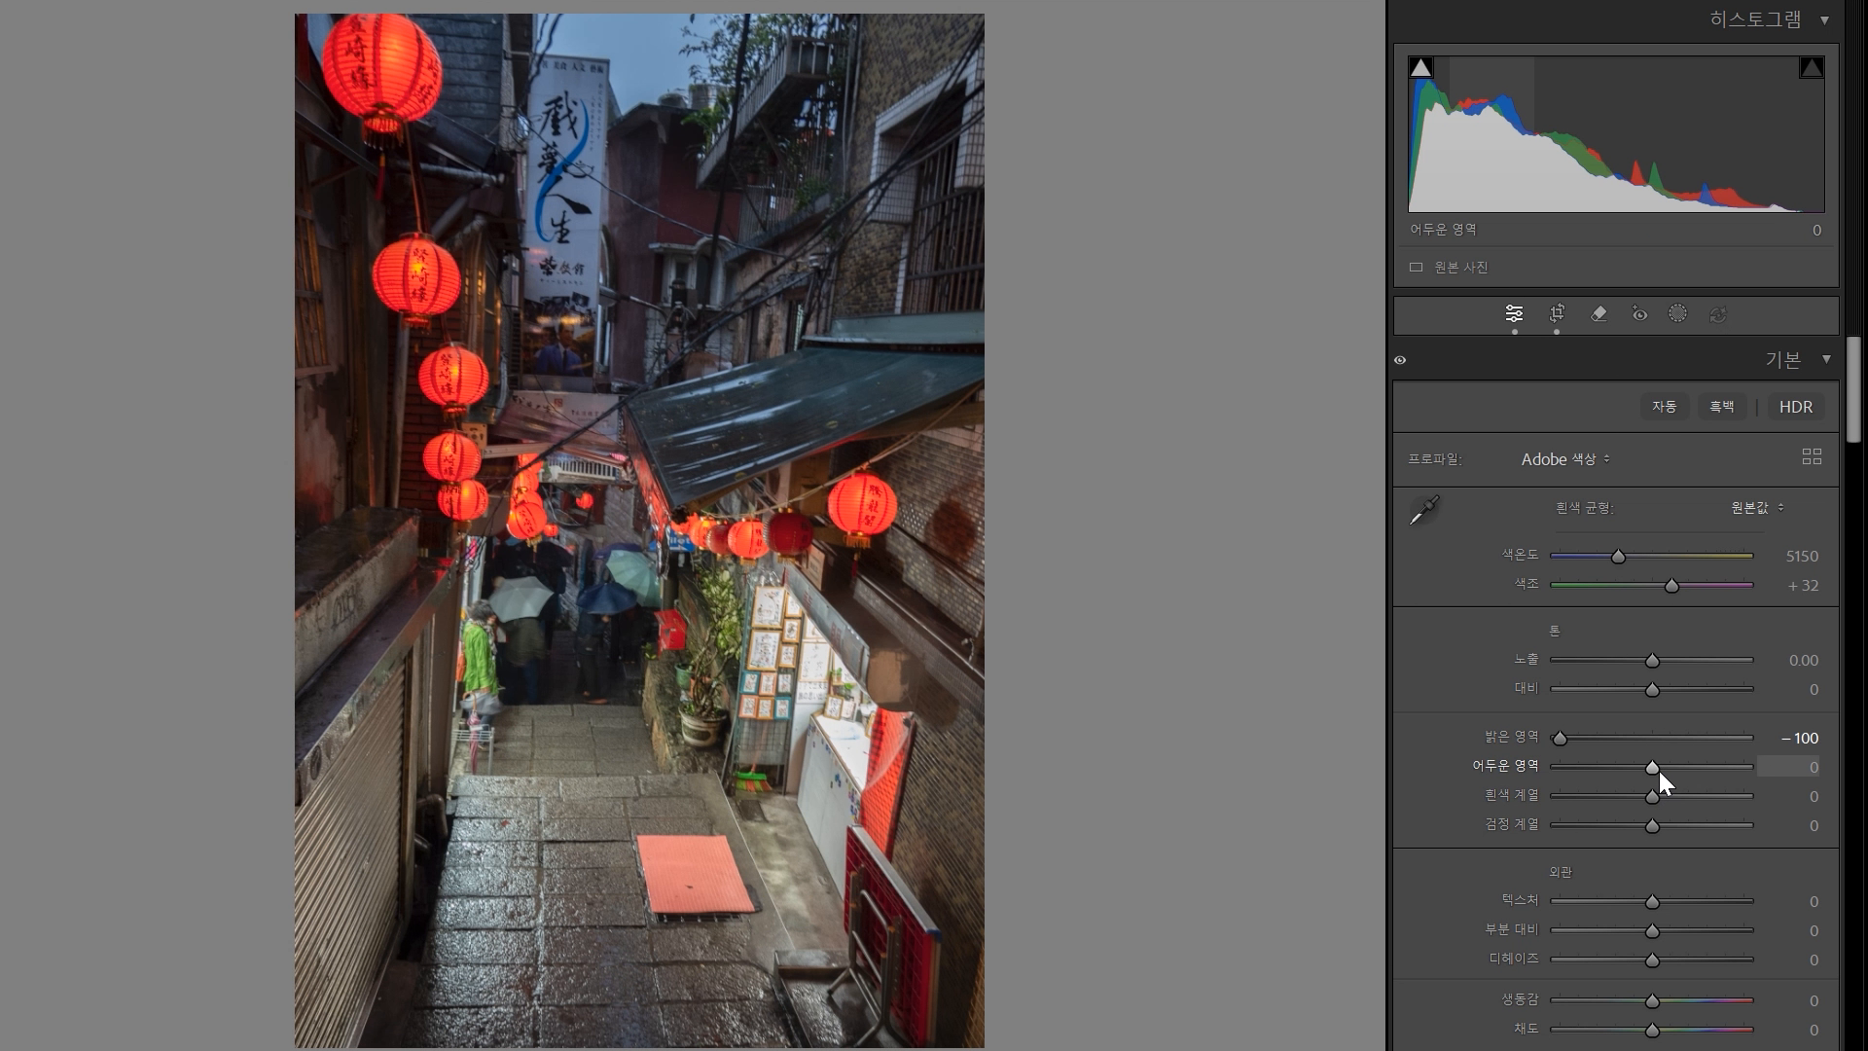
pyautogui.moveTo(1656, 770); pyautogui.dragTo(1785, 774)
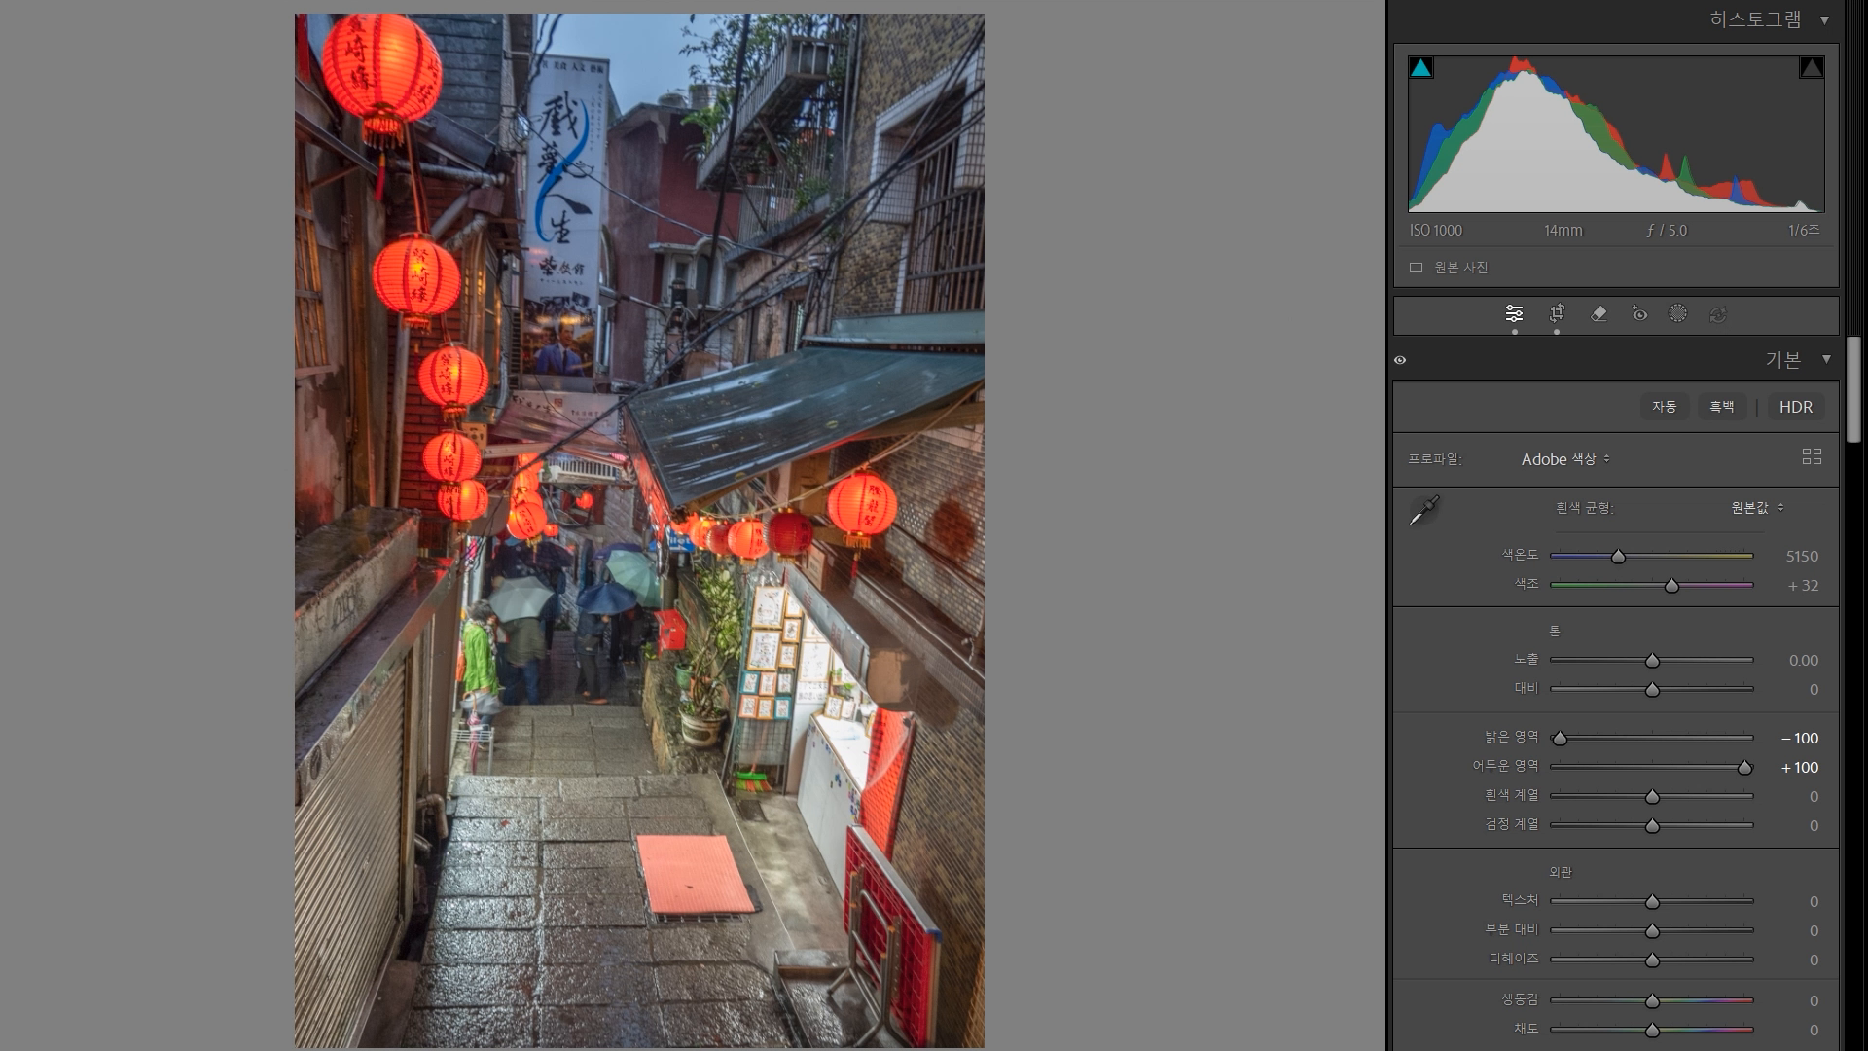
pyautogui.hotkey('ctrl', 'shift', 'r')
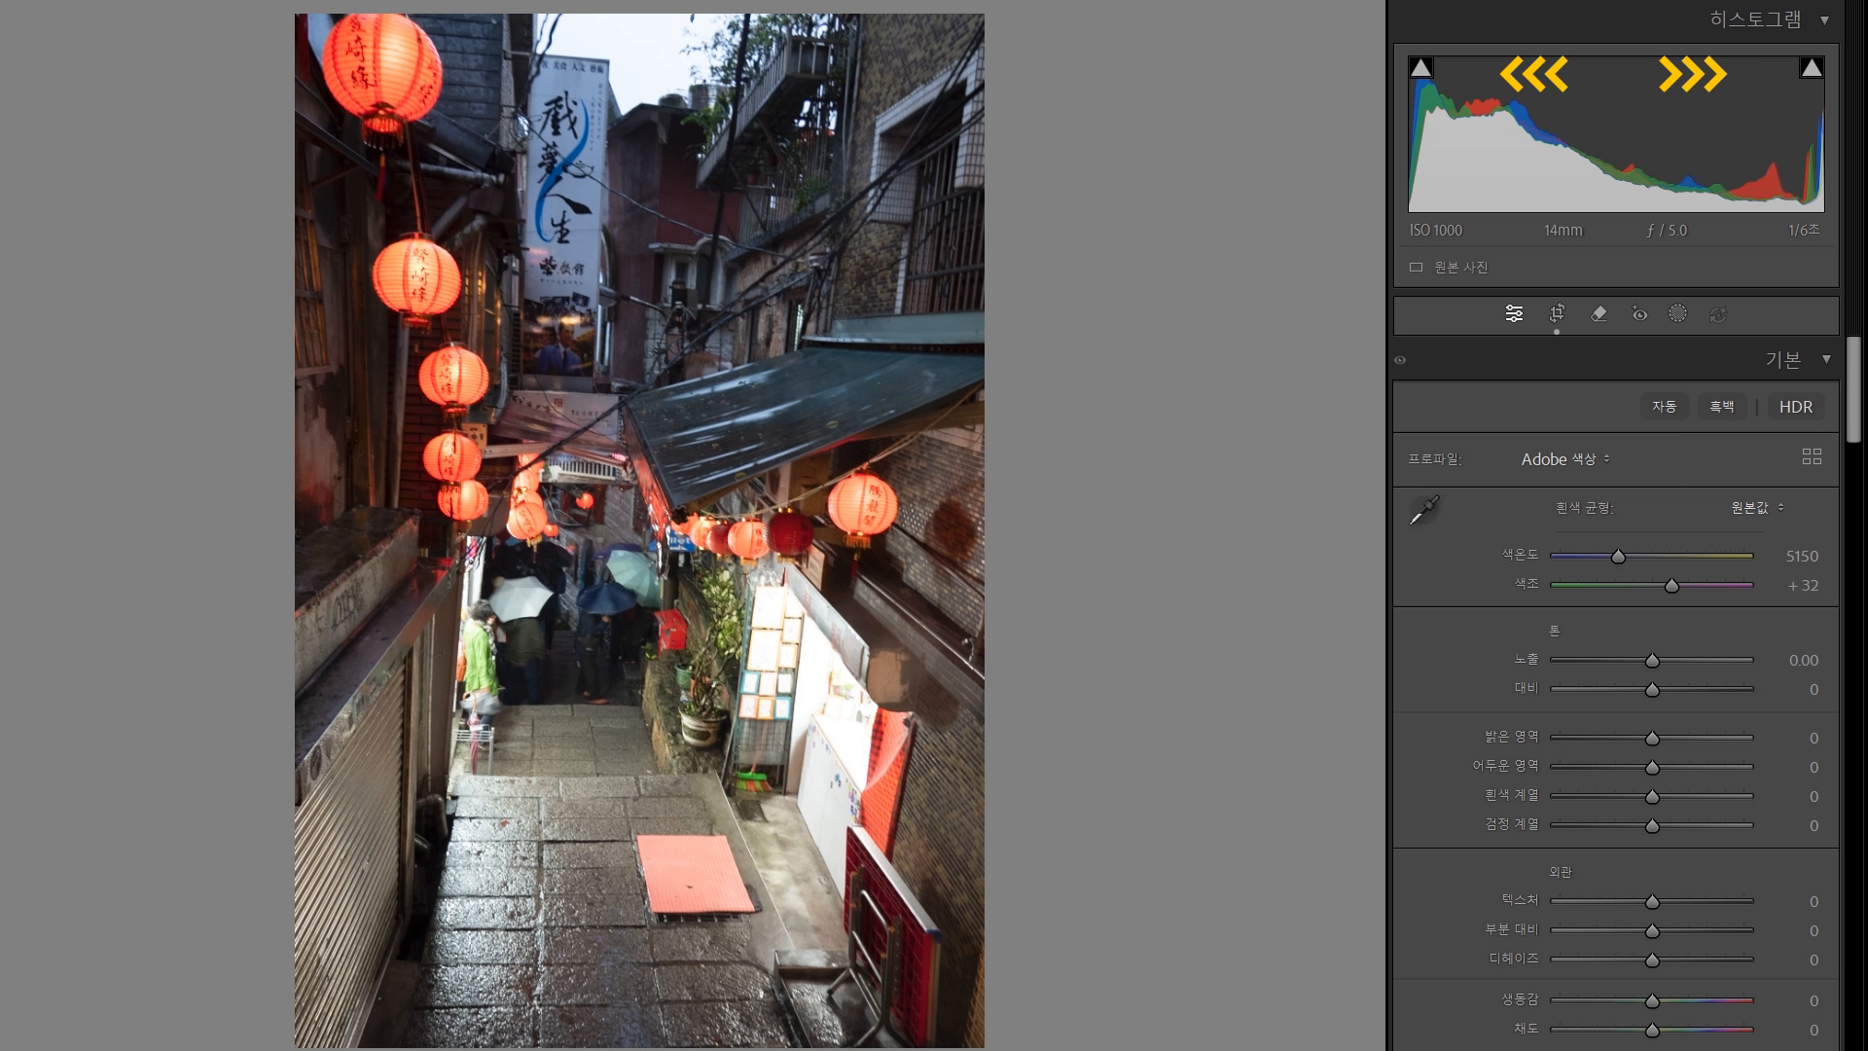
pyautogui.hotkey('ctrl', 'z')
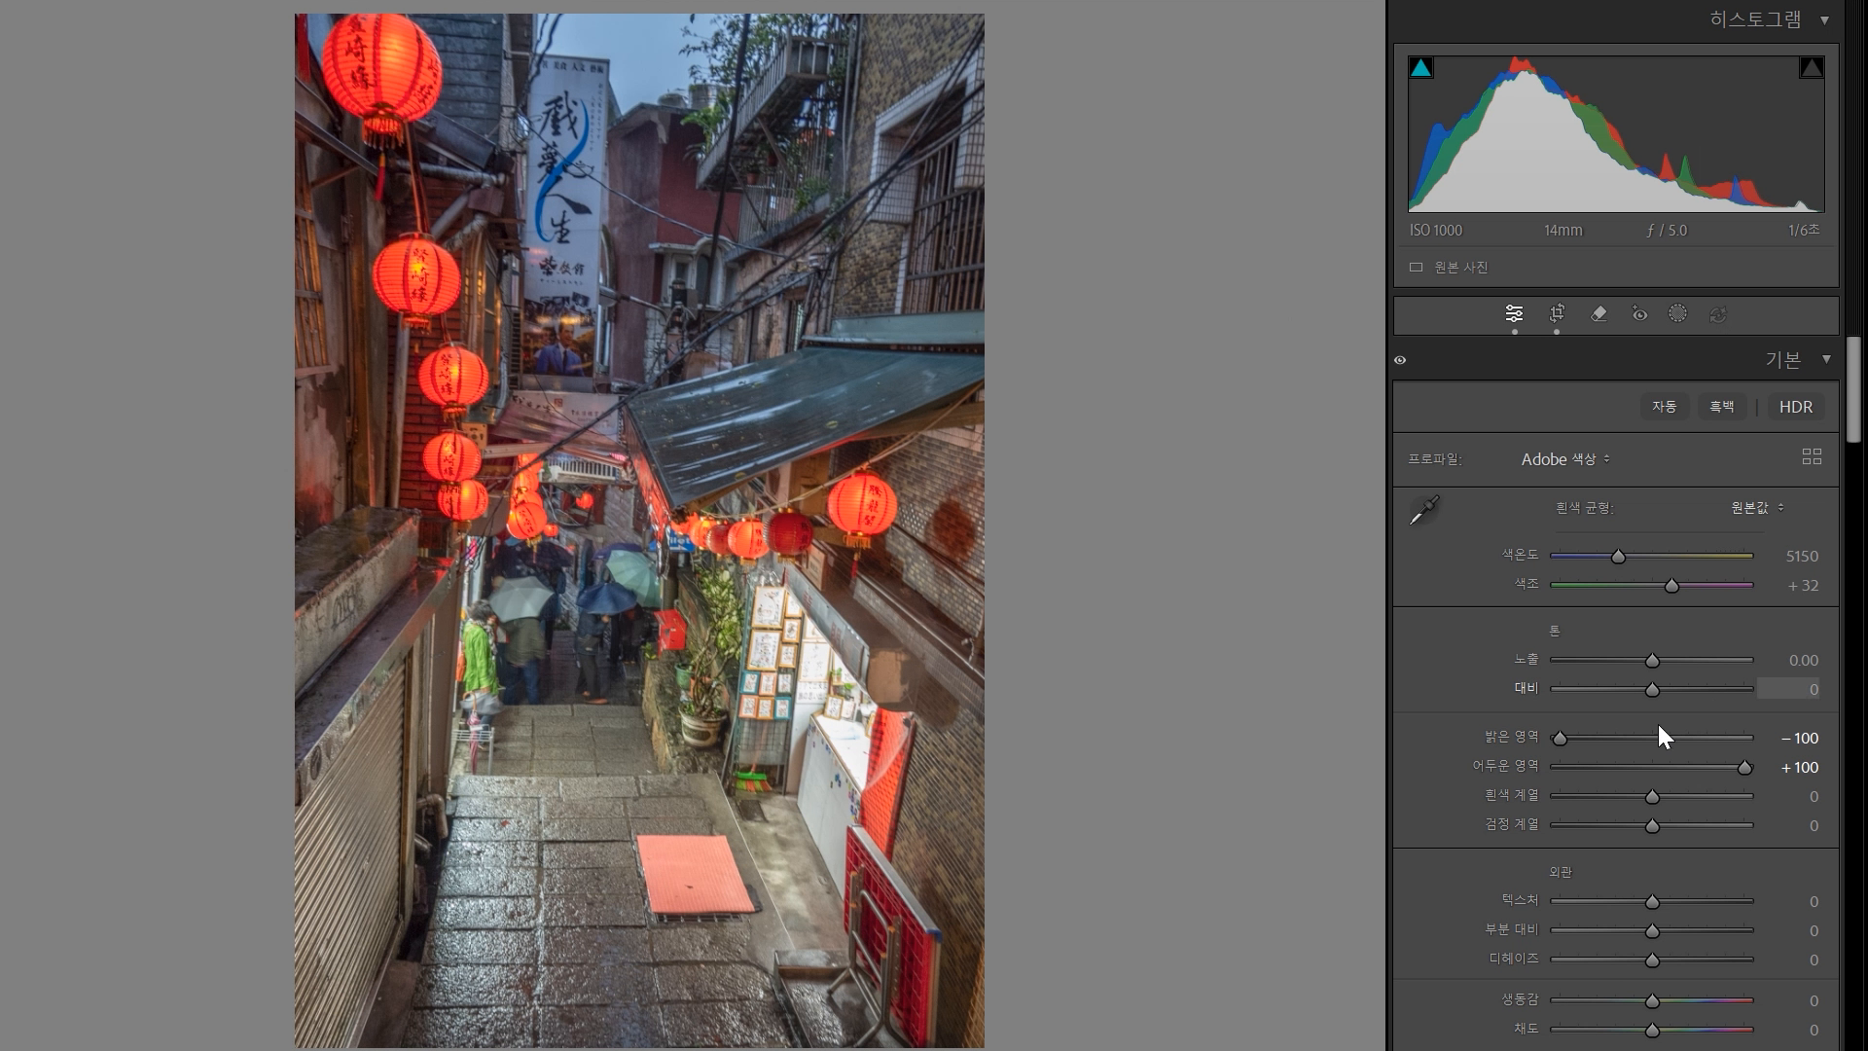
pyautogui.moveTo(1655, 826); pyautogui.dragTo(1625, 796)
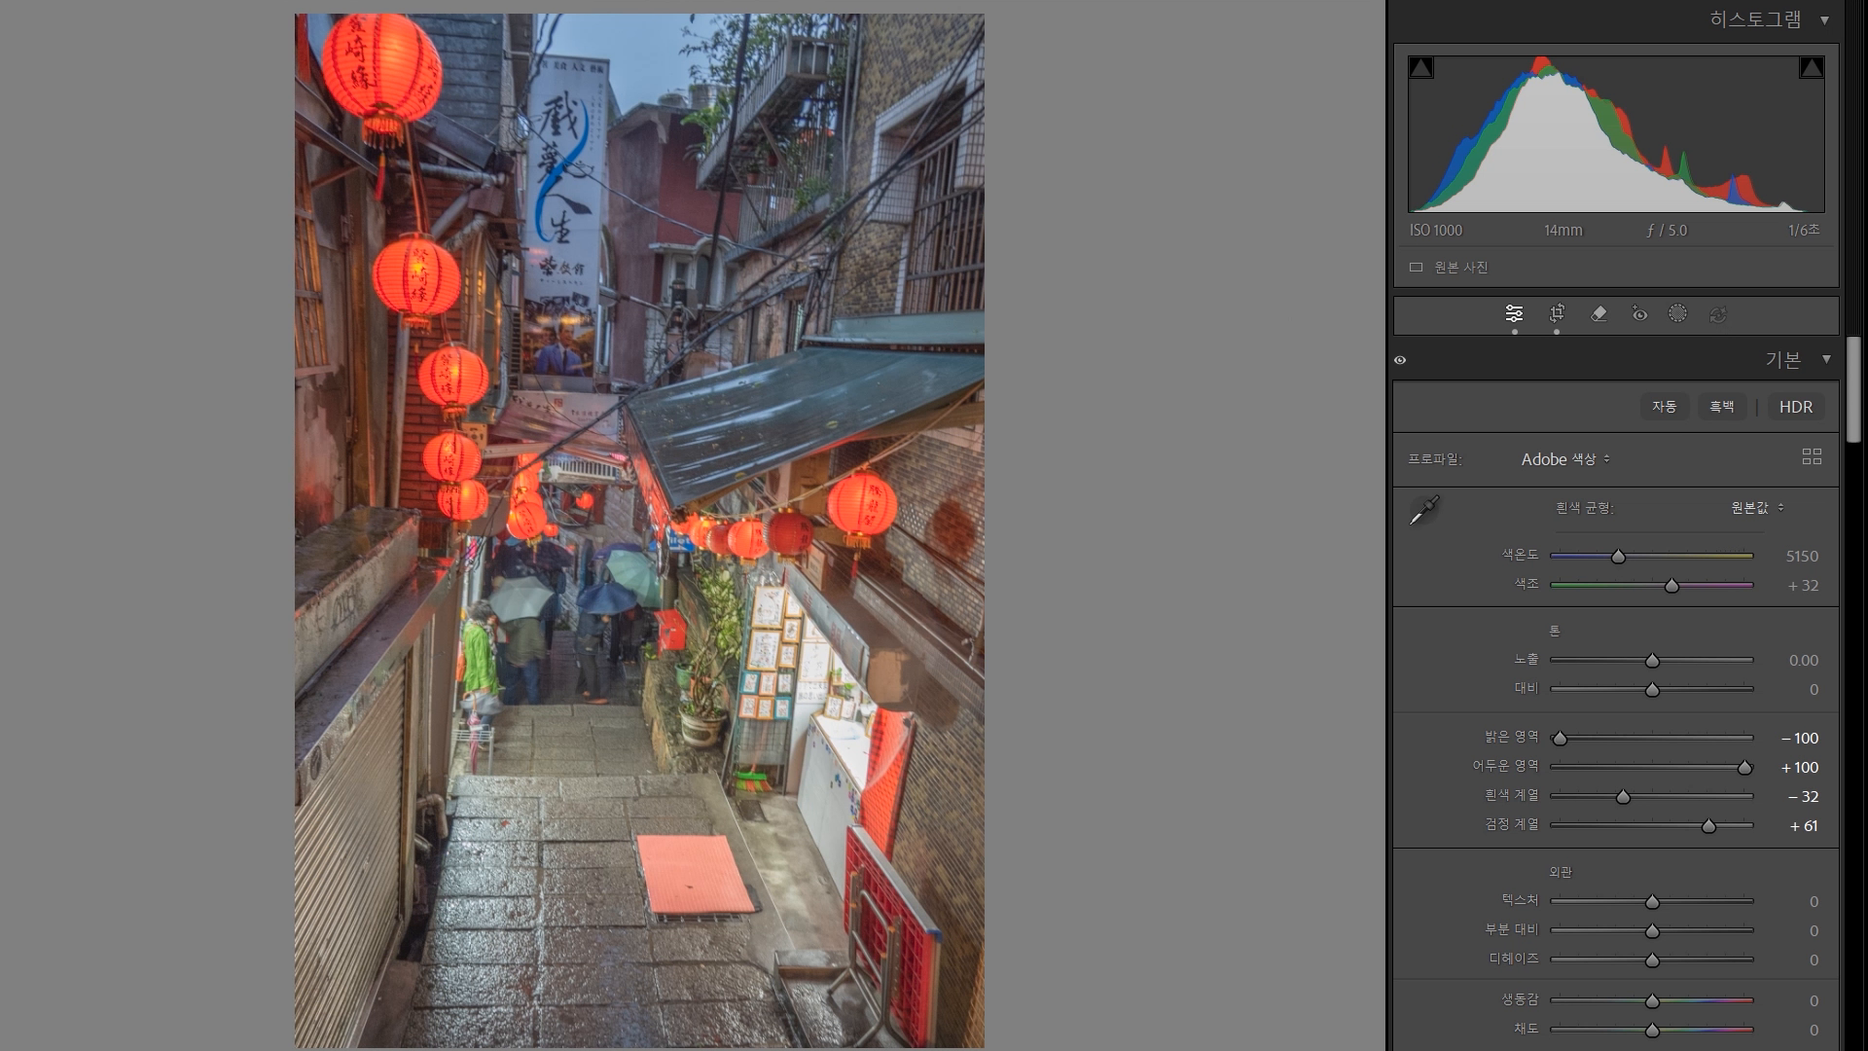
# - Set Dehaze to +77, Clarity to +33 and Texture to +43, and compare the photo with its unedited version
pyautogui.moveTo(1654, 960); pyautogui.dragTo(1733, 963)
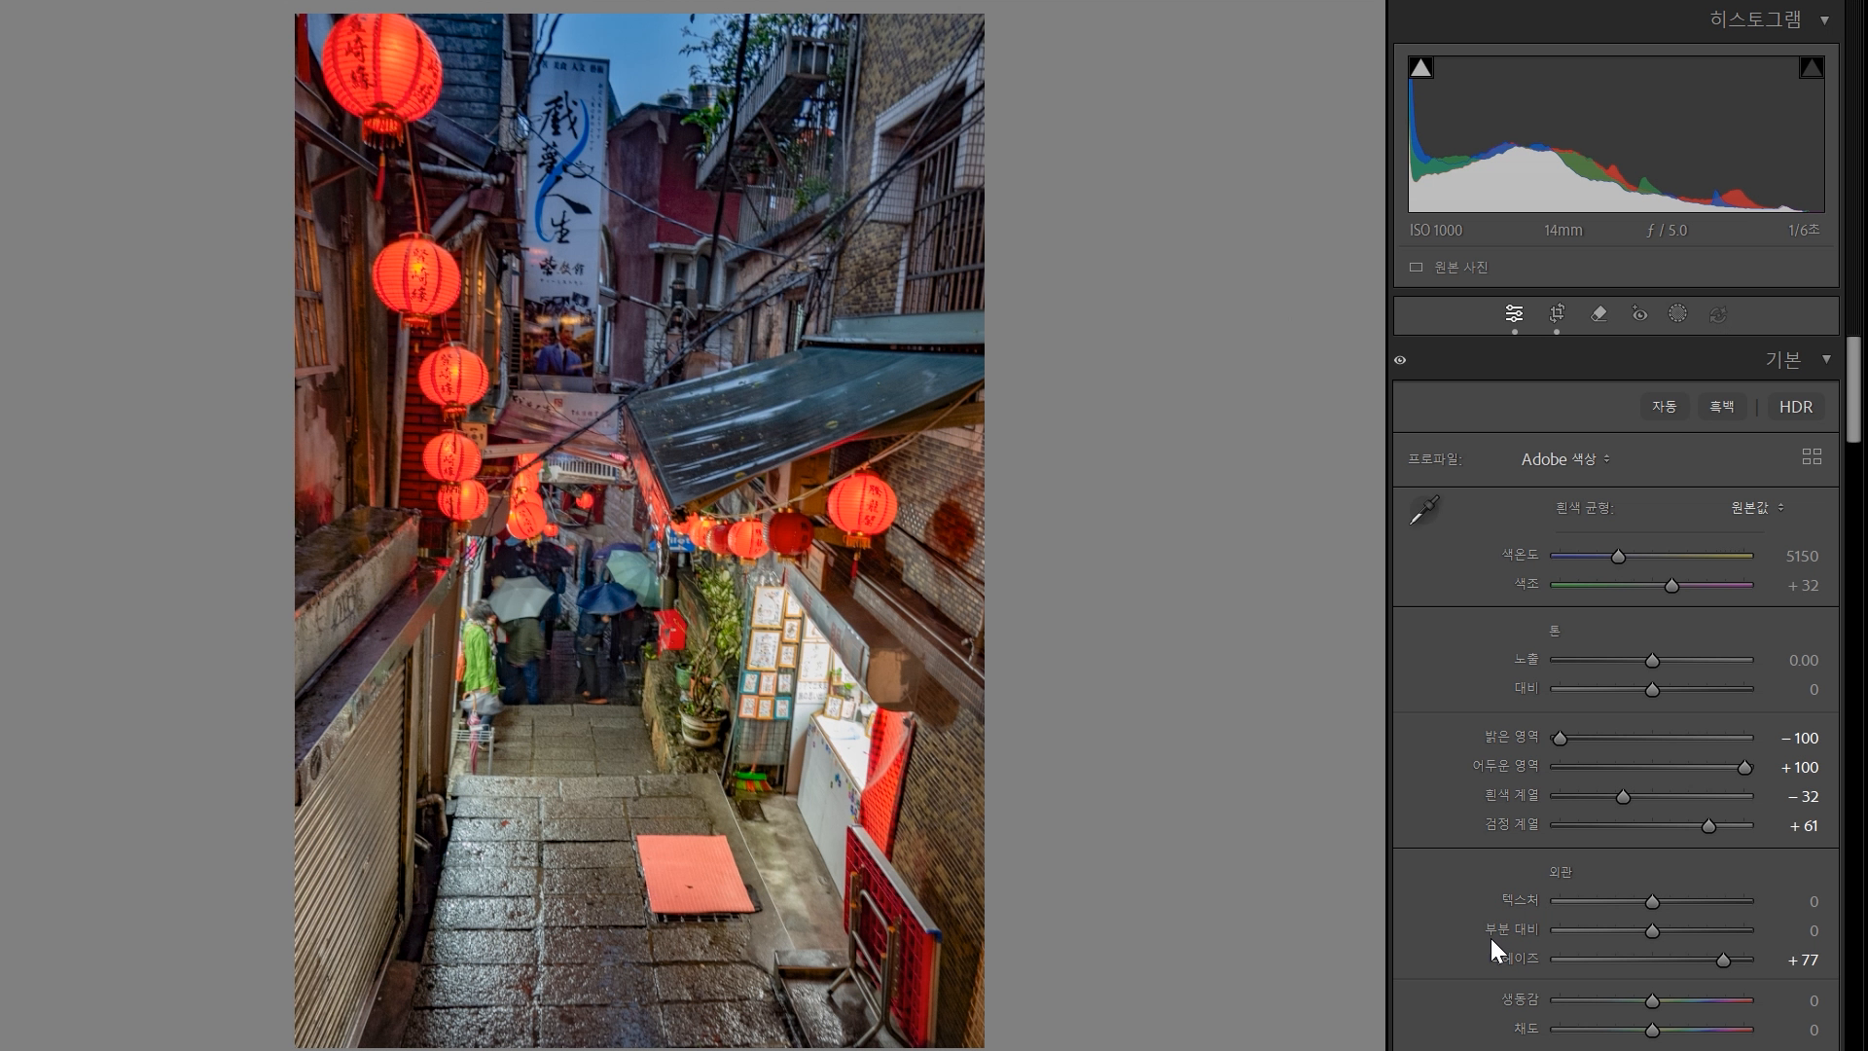
pyautogui.moveTo(1660, 926); pyautogui.dragTo(1687, 928)
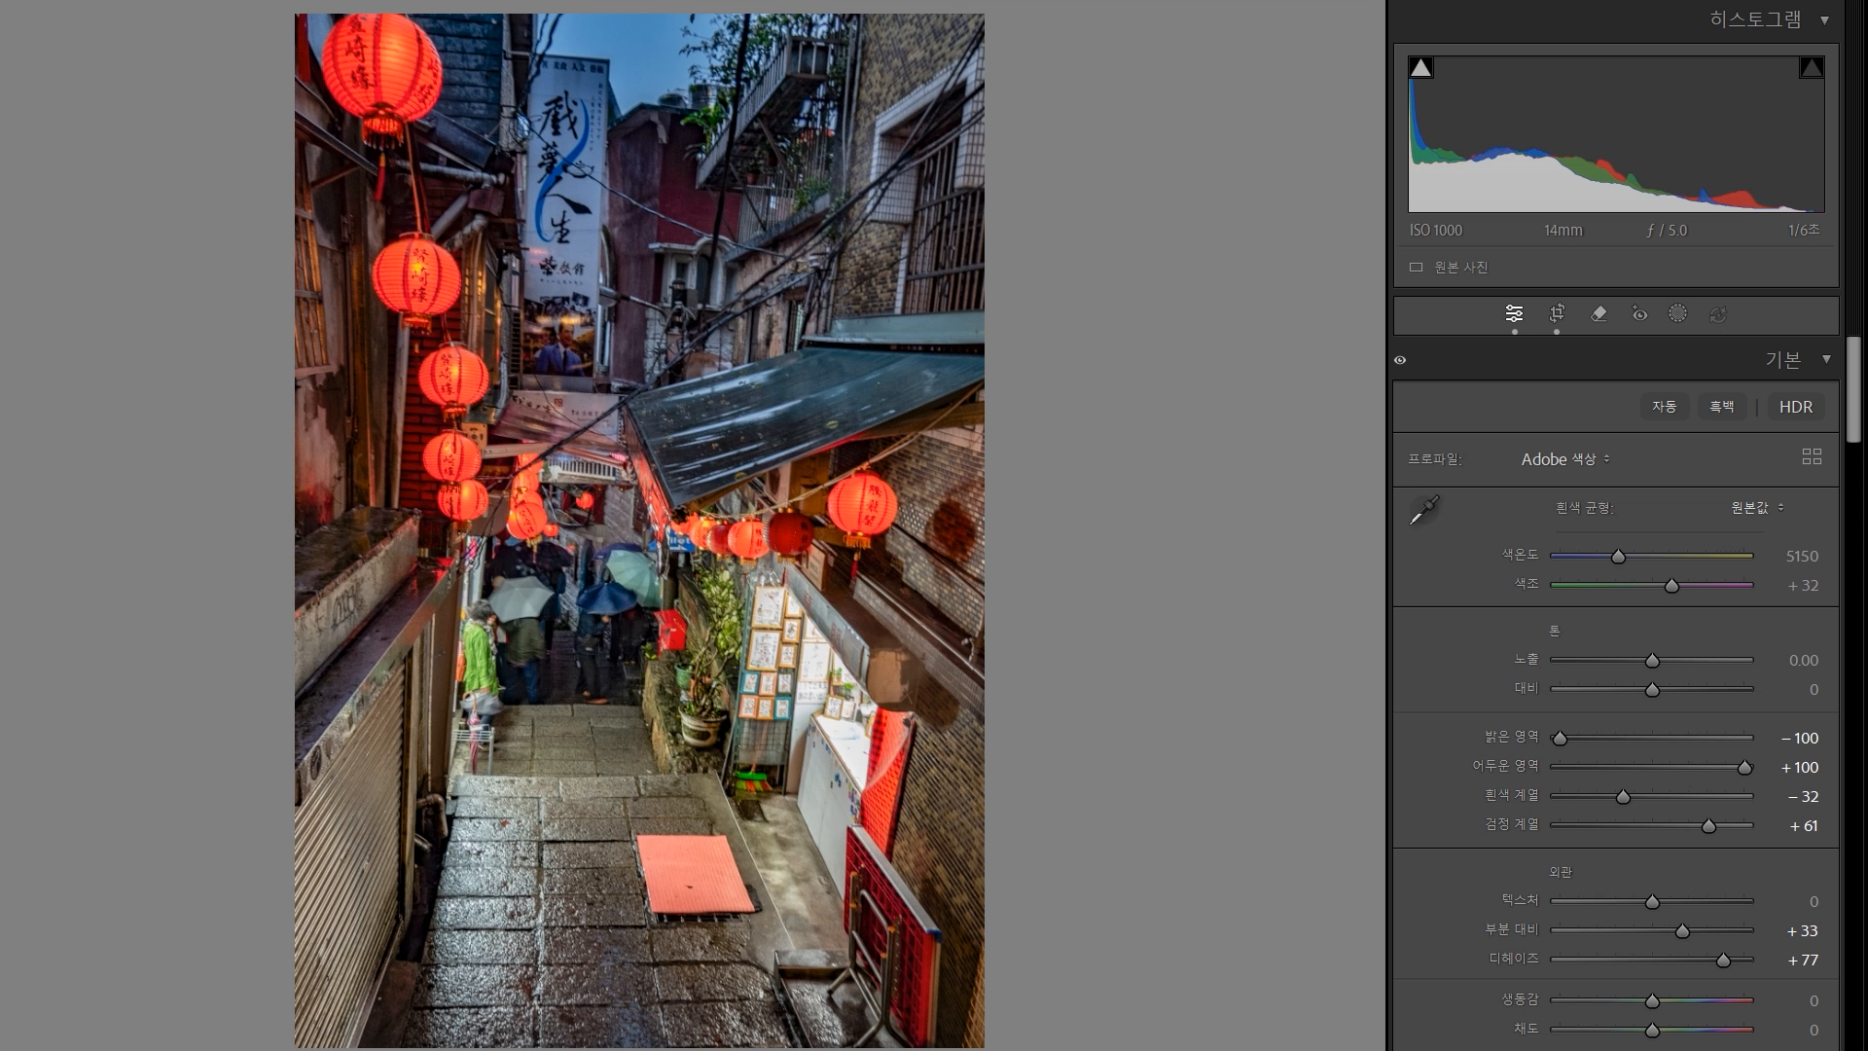
pyautogui.moveTo(1652, 899); pyautogui.dragTo(1695, 901)
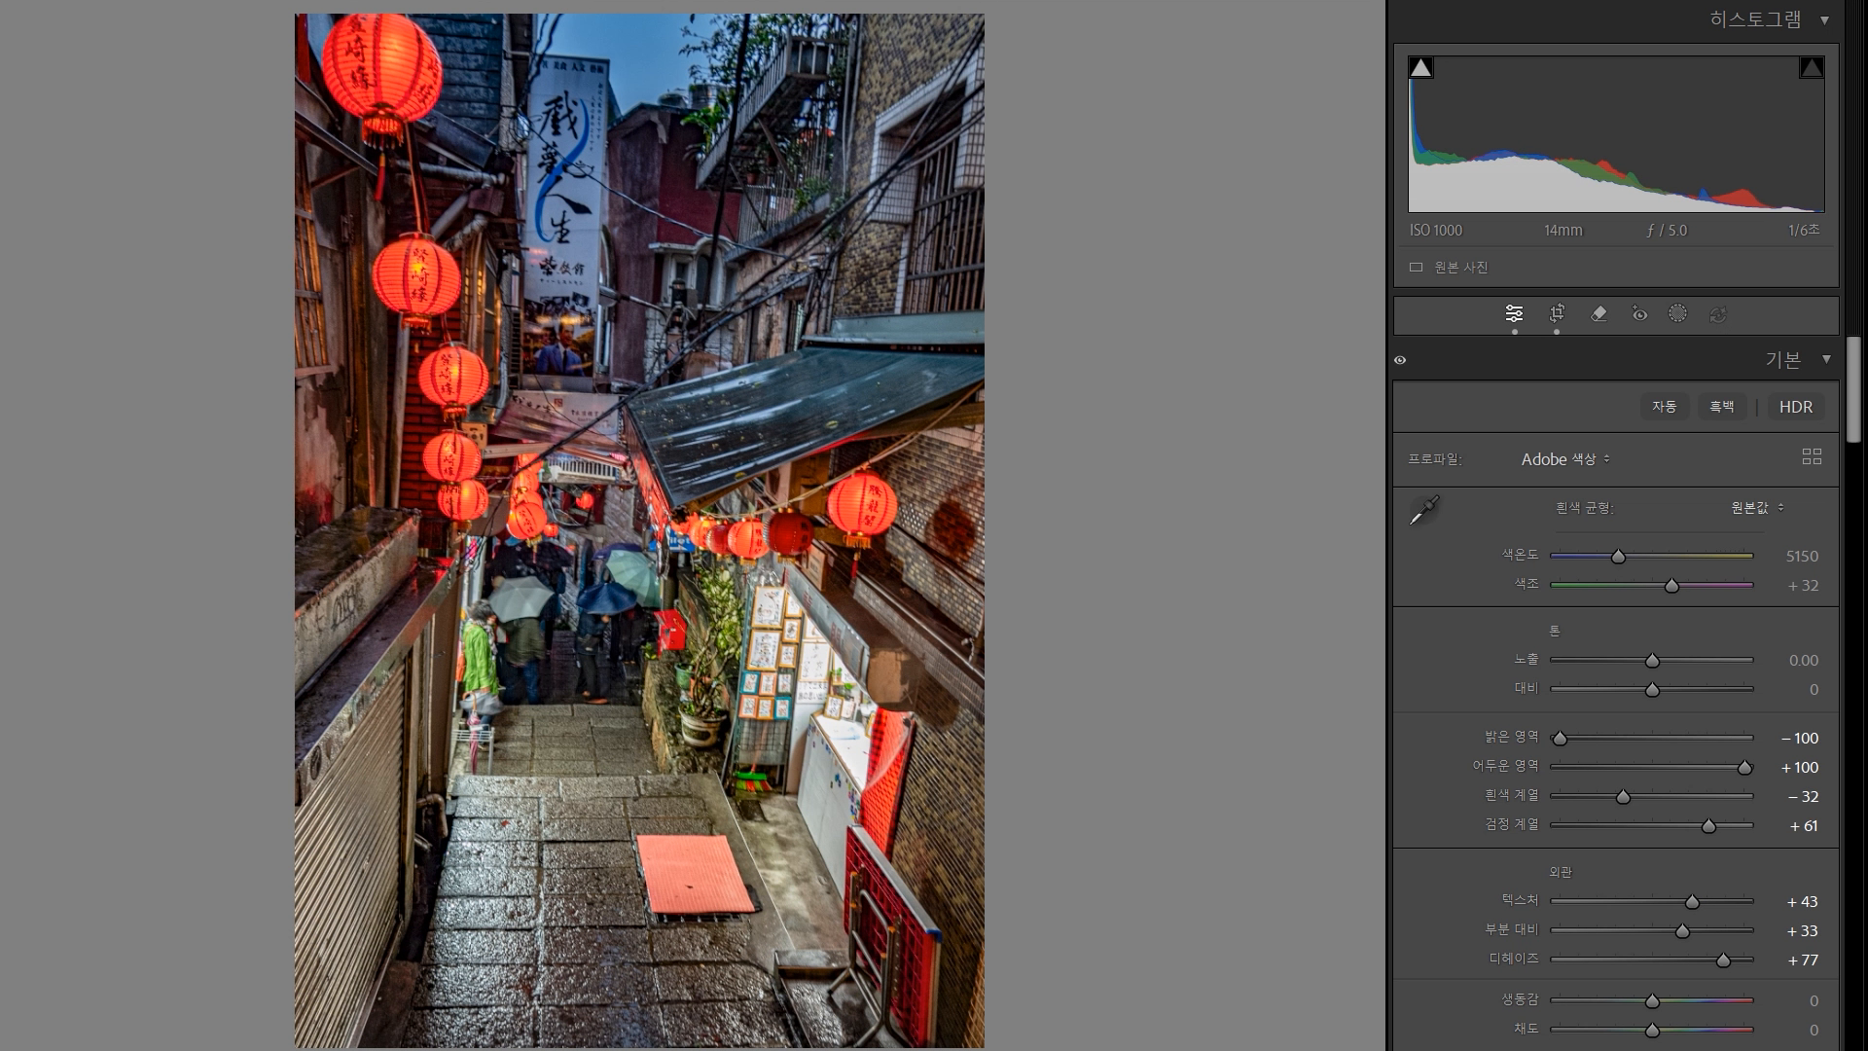
pyautogui.press('\\')
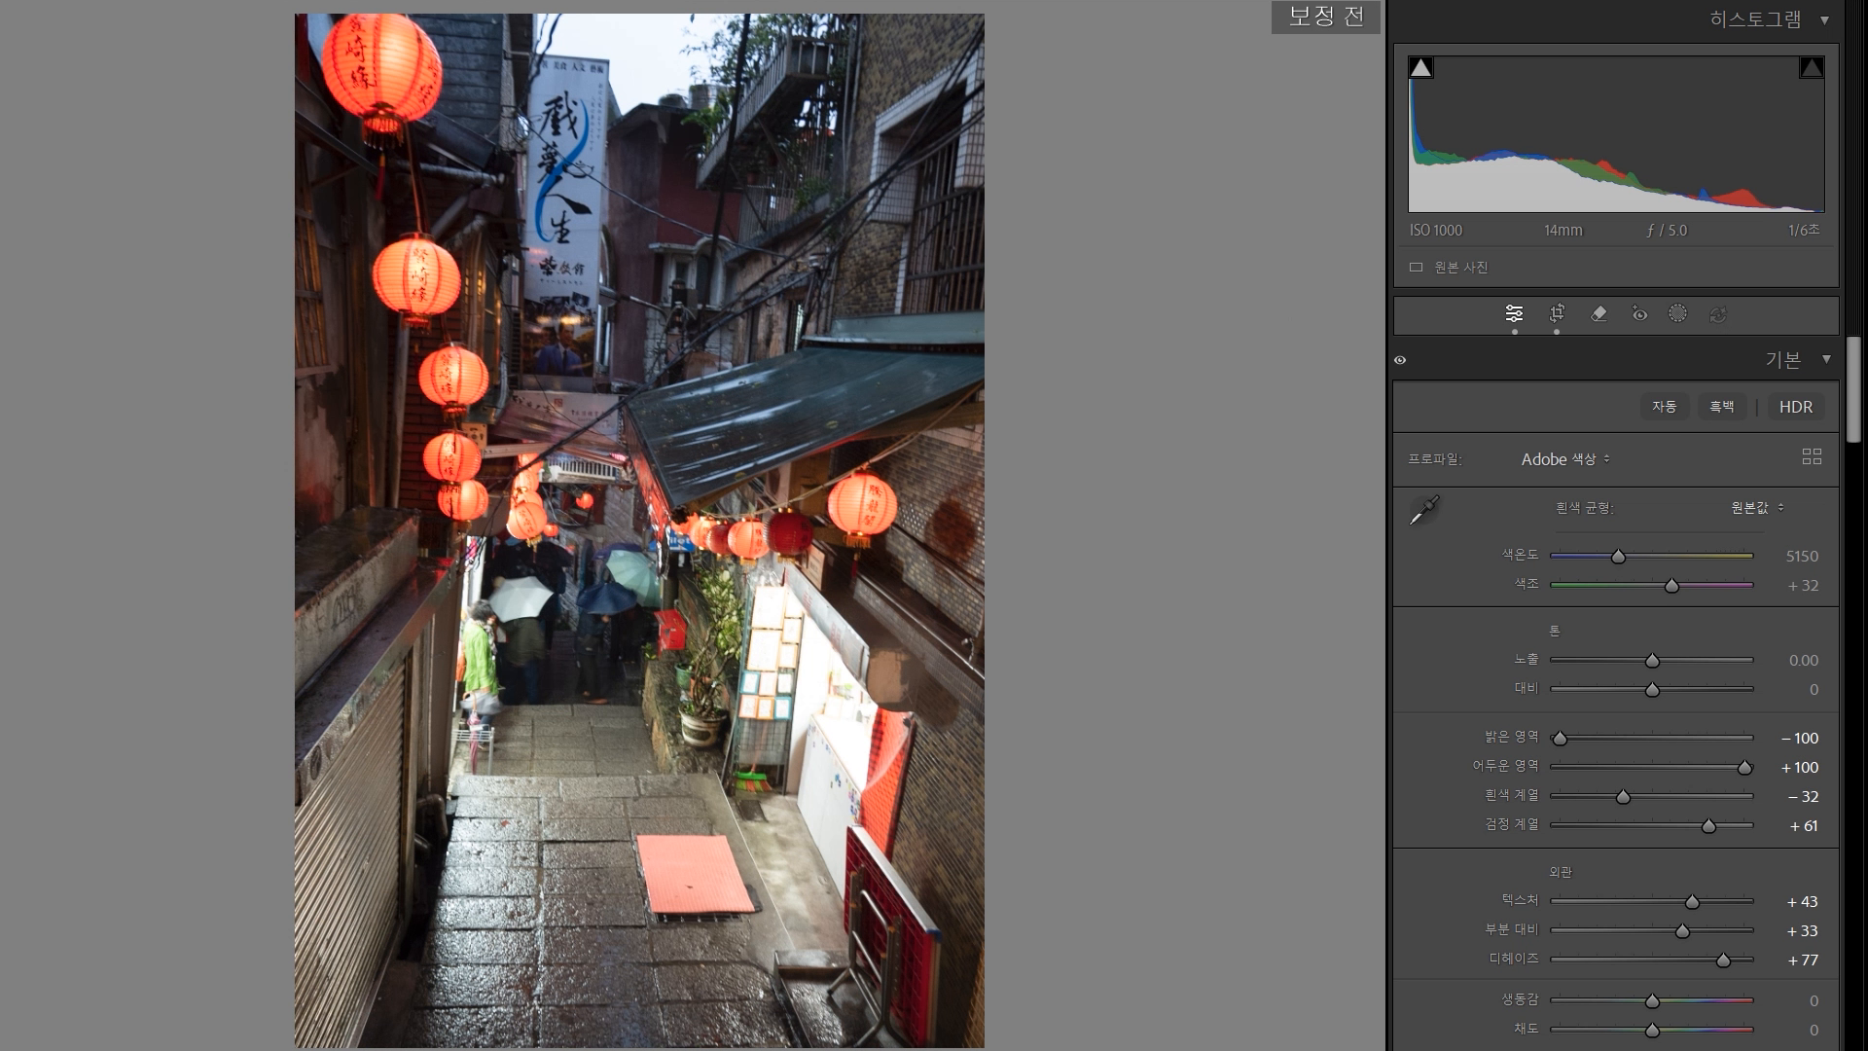
pyautogui.press('\\')
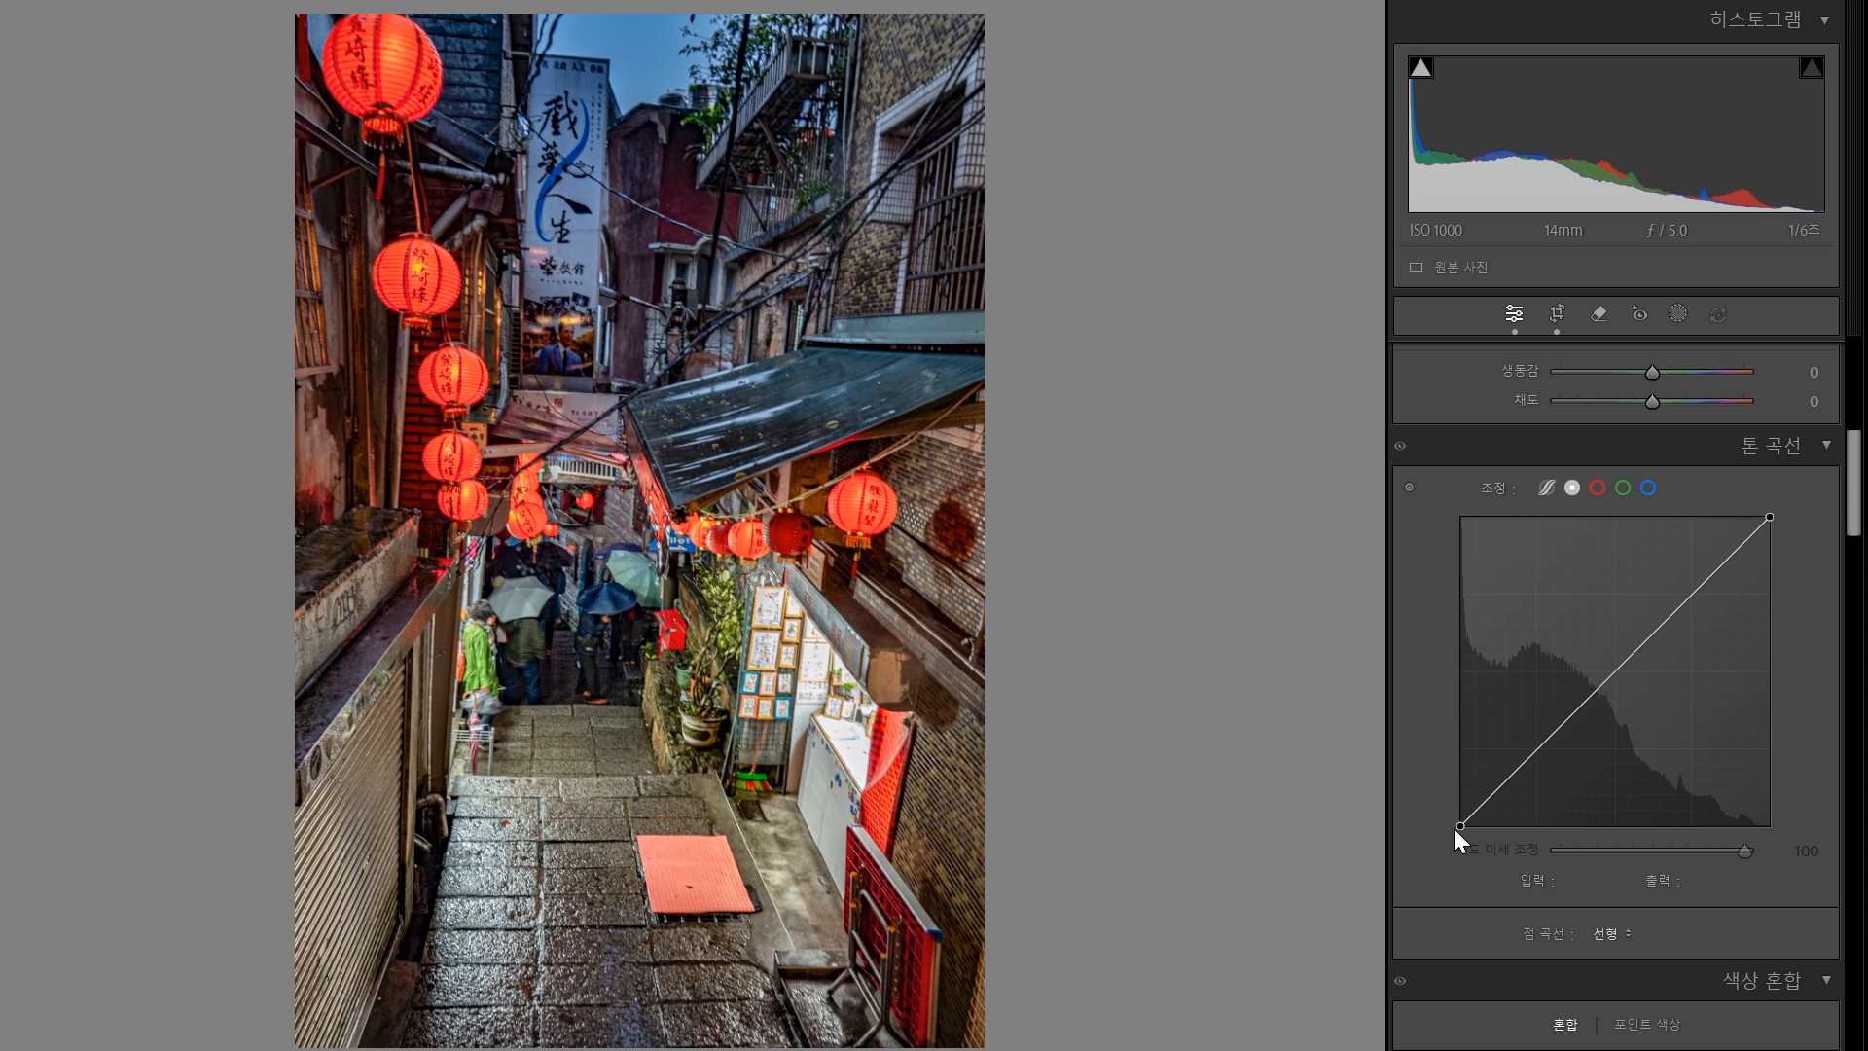
# - Shape the tone curve: raise the black point, lower the white point's output to 236, and add points at 35/49 and 223/225
pyautogui.moveTo(1455, 828); pyautogui.dragTo(1445, 786)
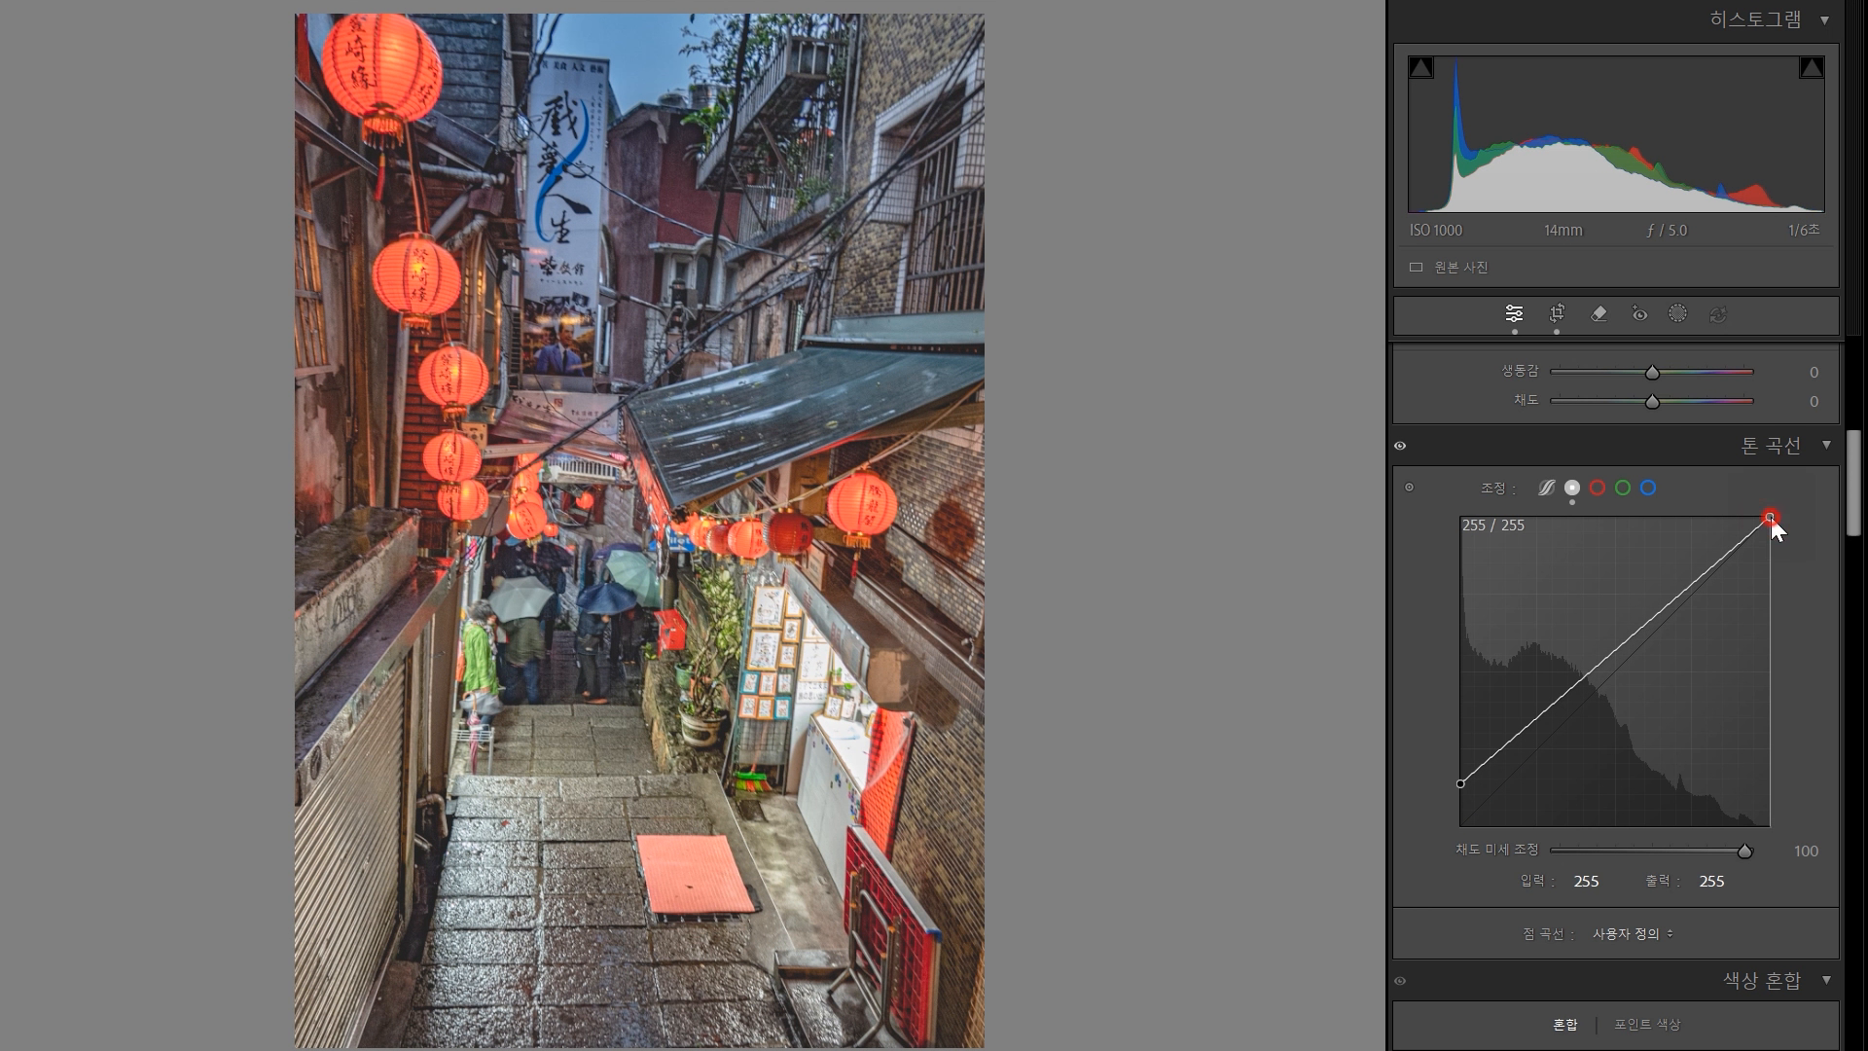
pyautogui.moveTo(1770, 516); pyautogui.dragTo(1782, 542)
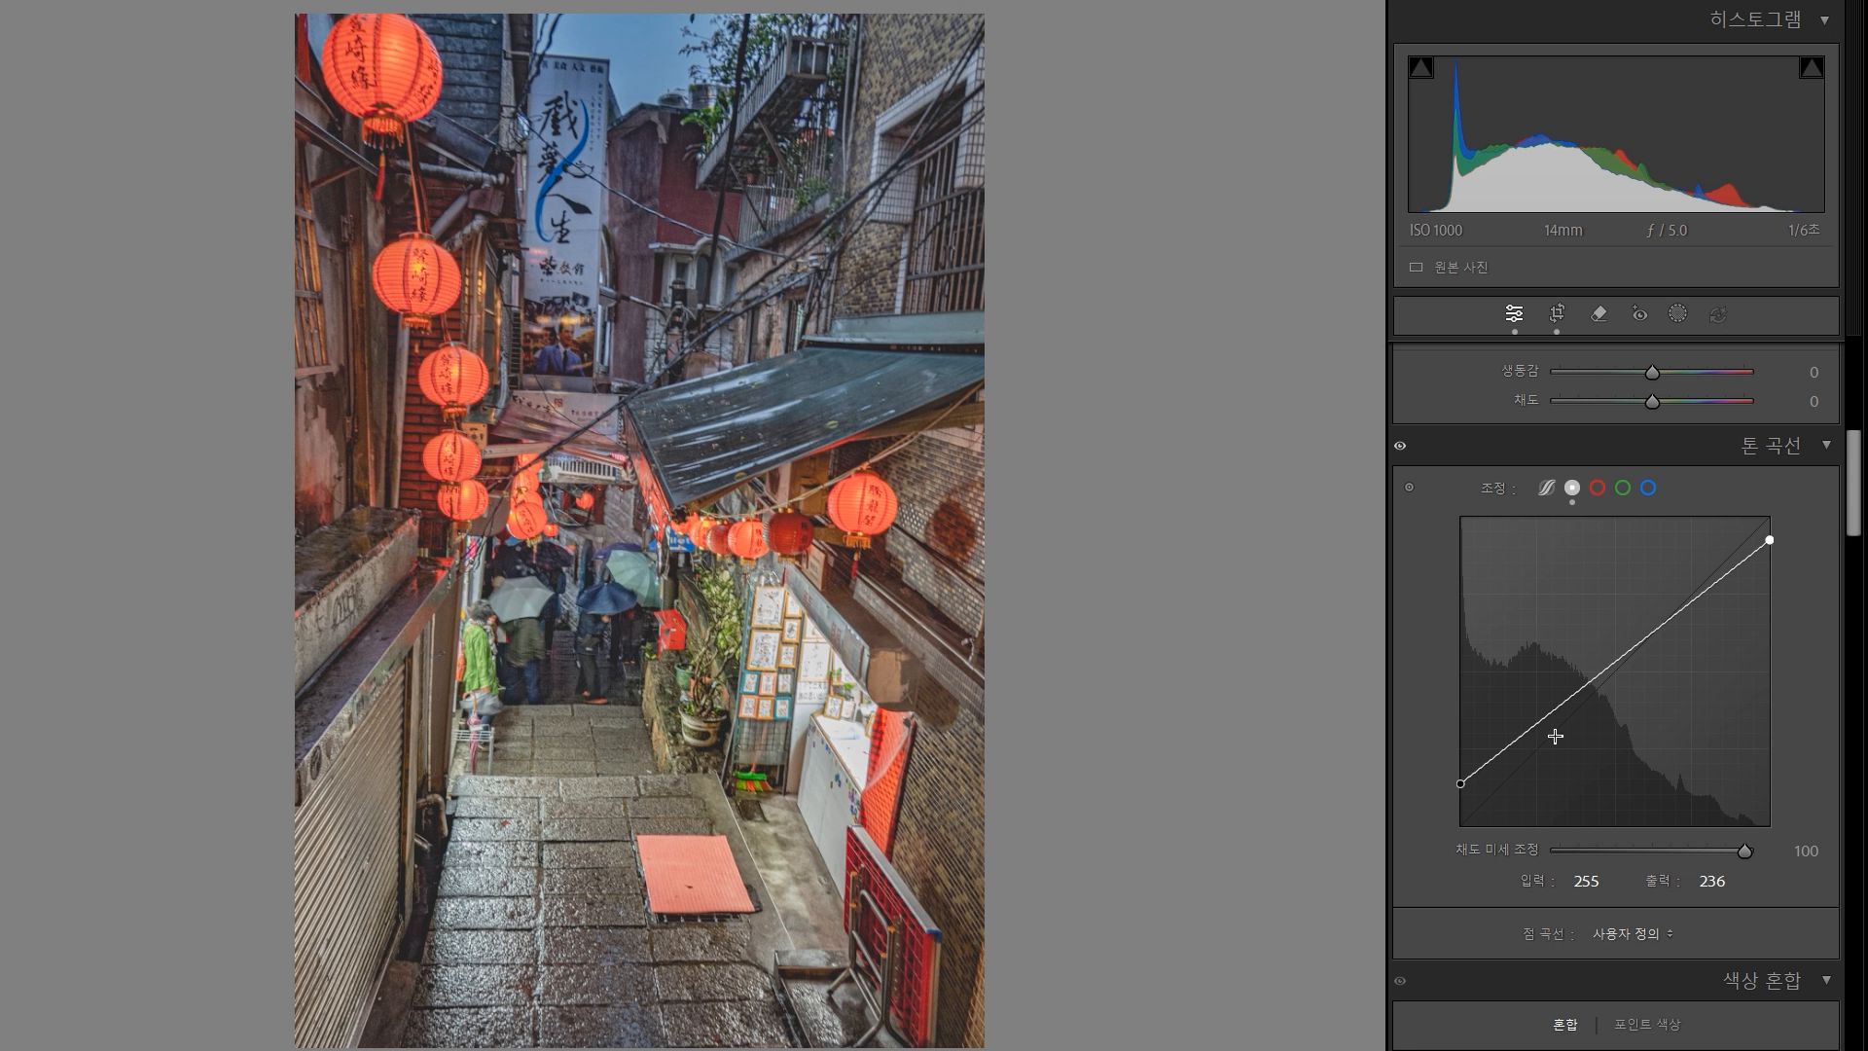
pyautogui.moveTo(1508, 750); pyautogui.dragTo(1505, 768)
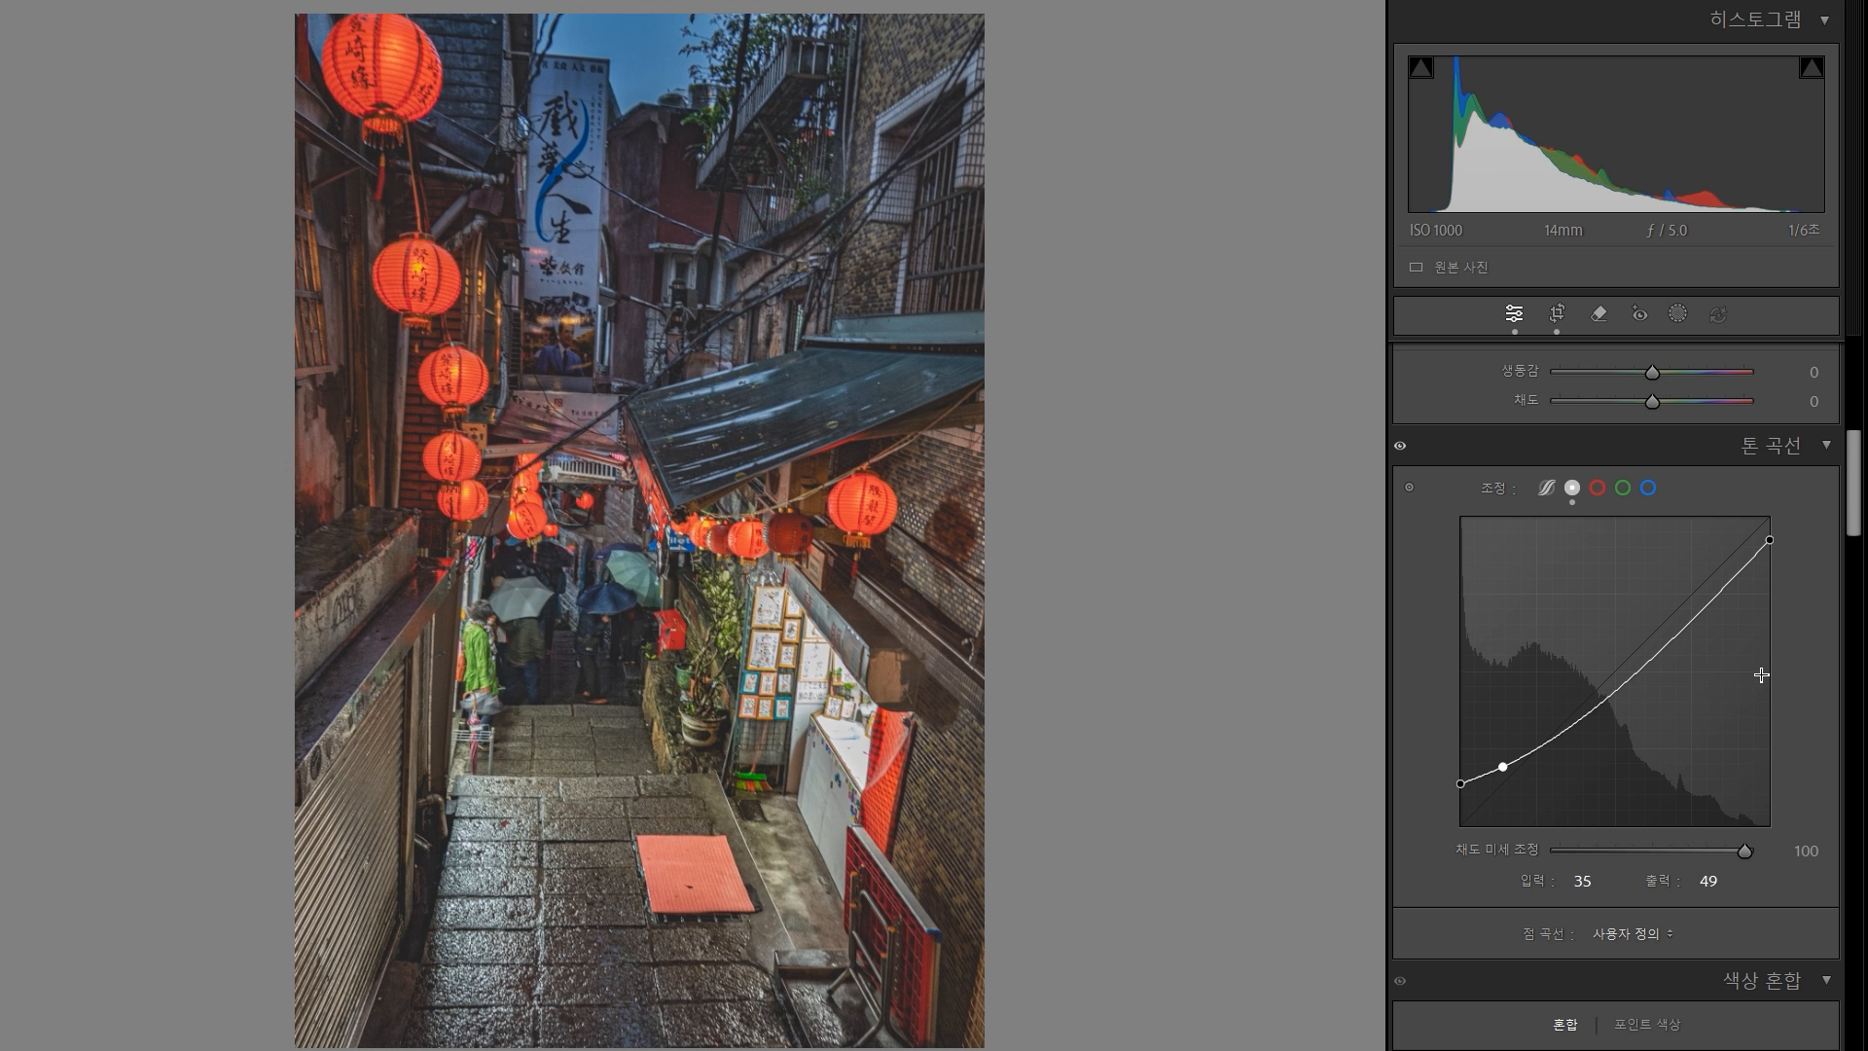
pyautogui.moveTo(1737, 573); pyautogui.dragTo(1731, 551)
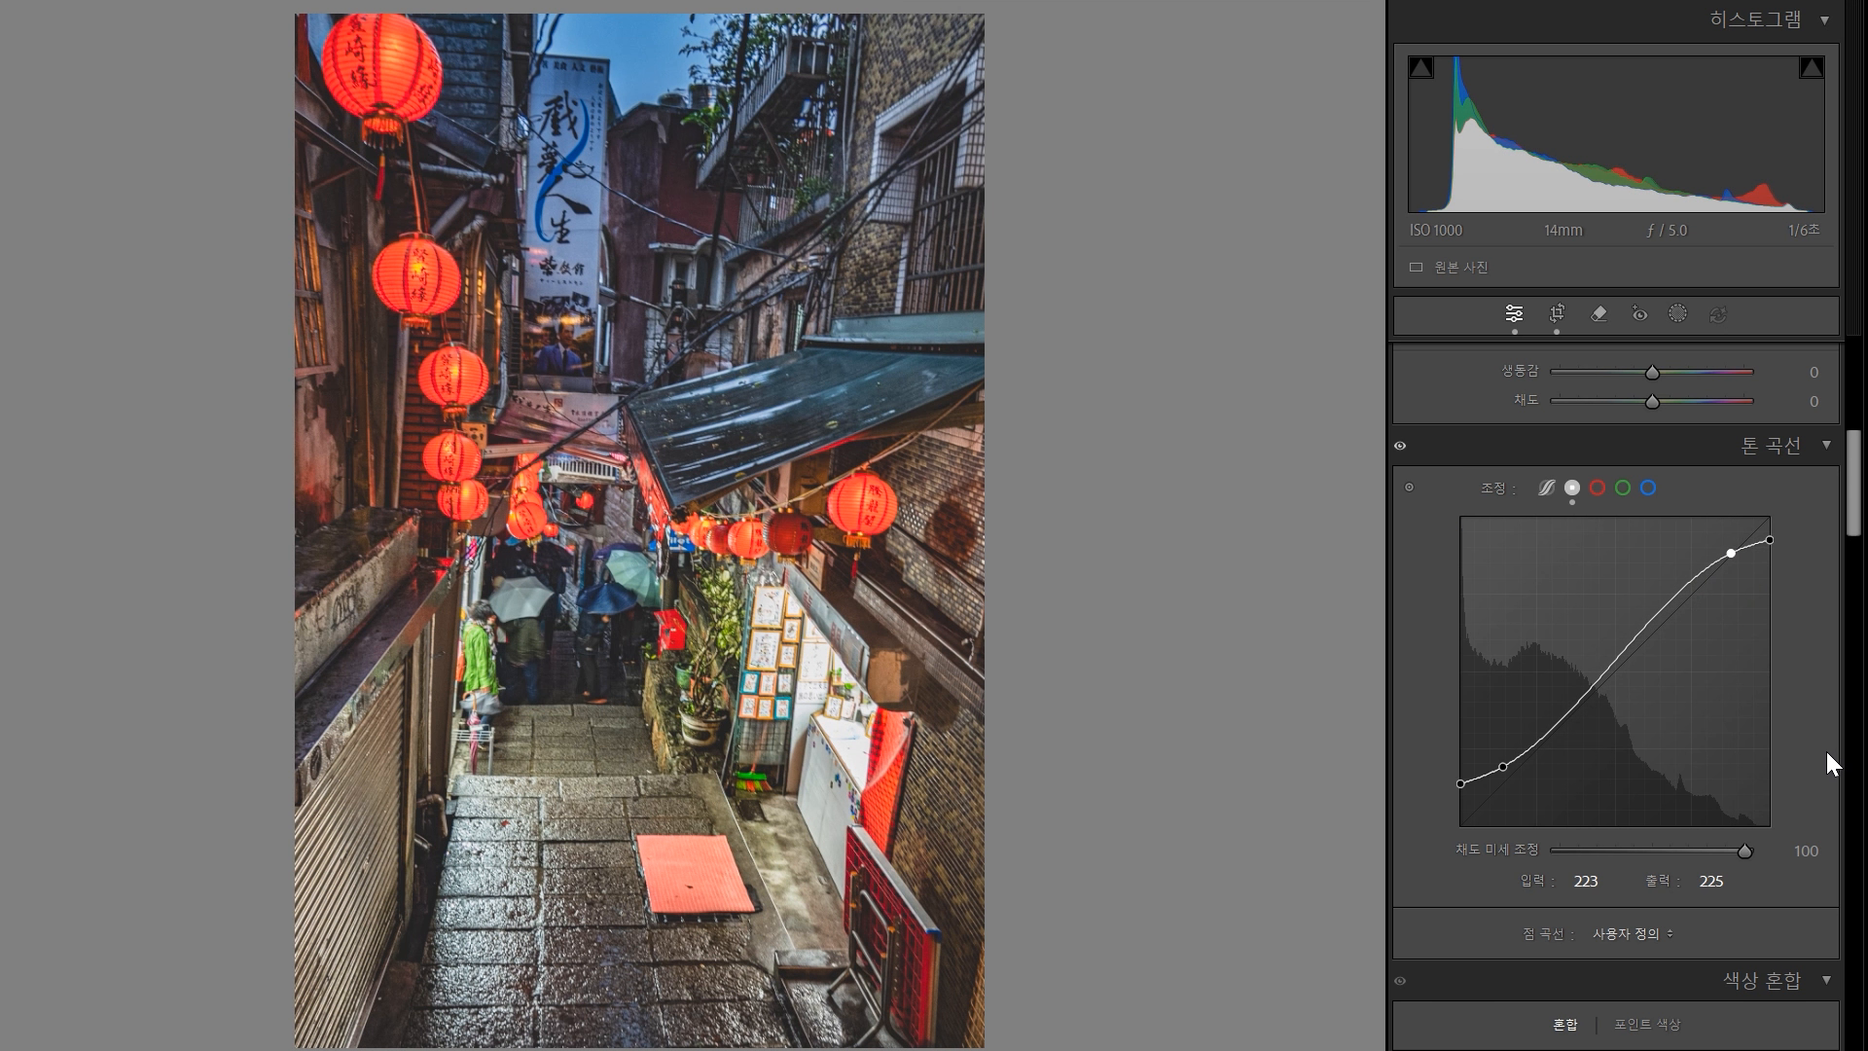
pyautogui.moveTo(1410, 451); pyautogui.dragTo(1400, 449)
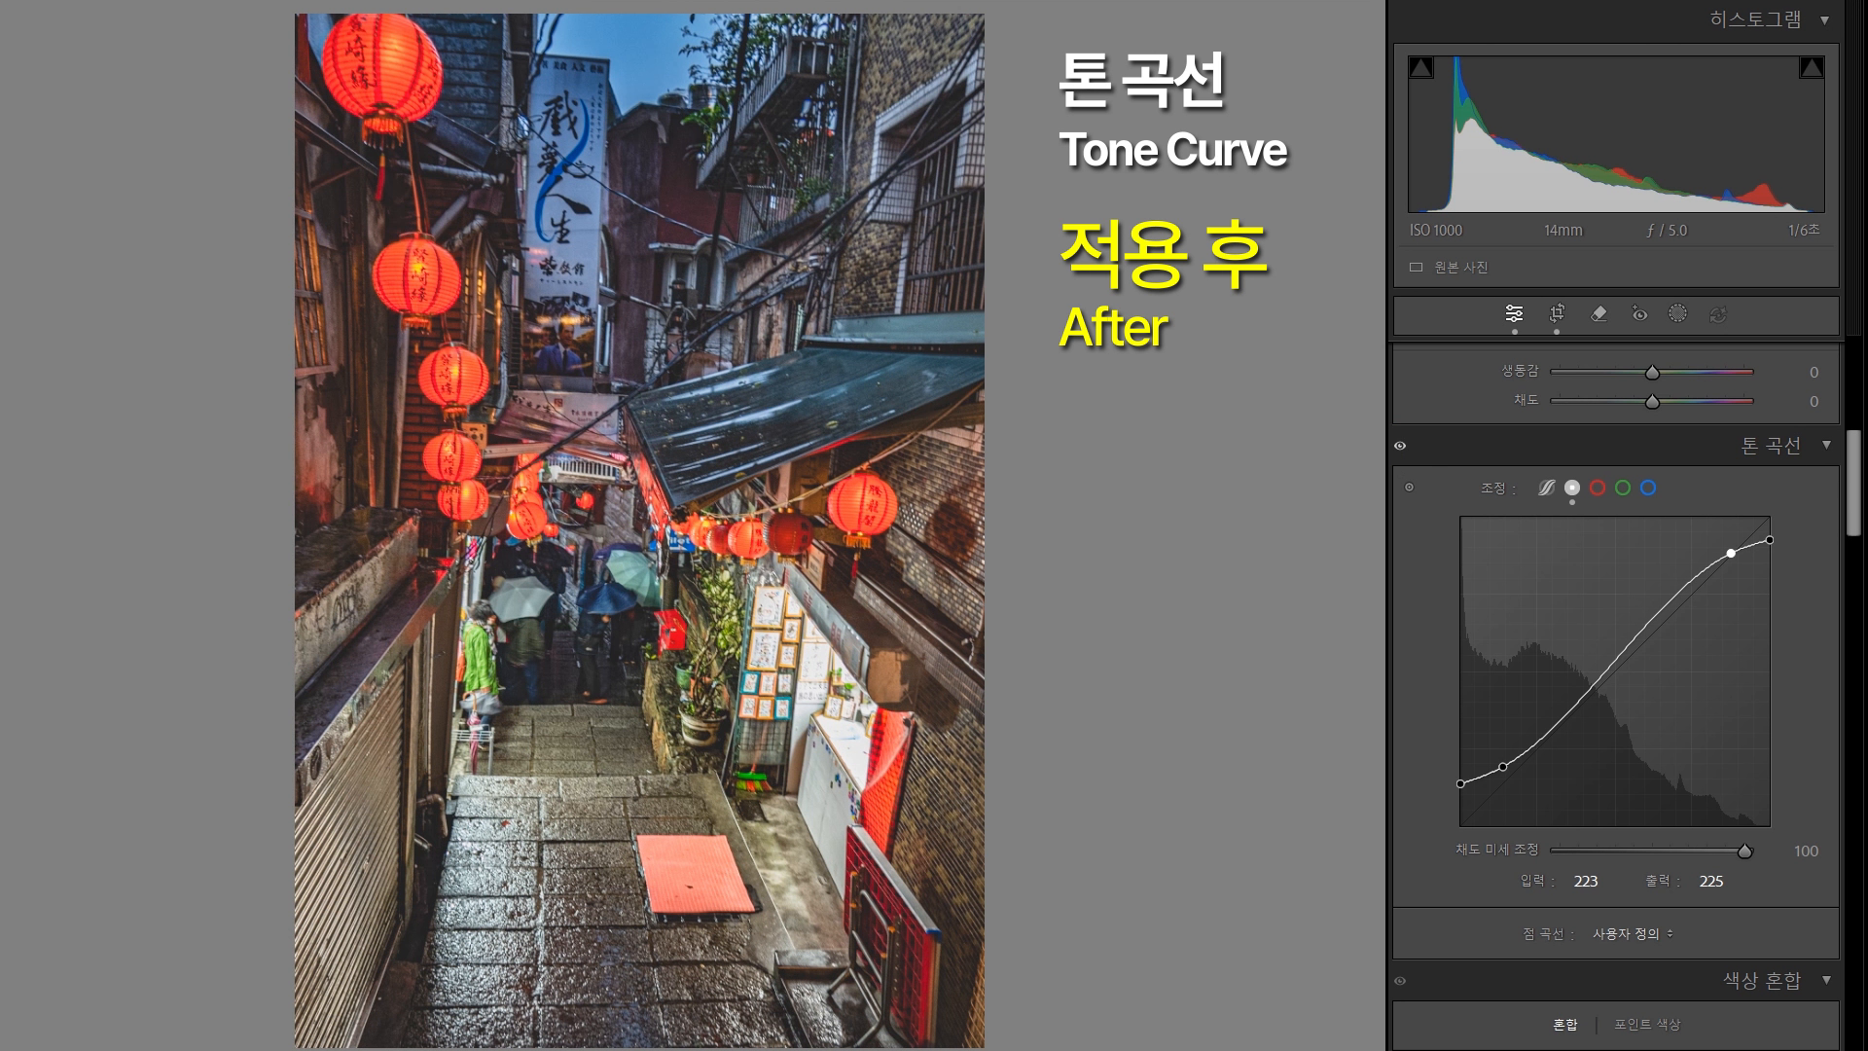
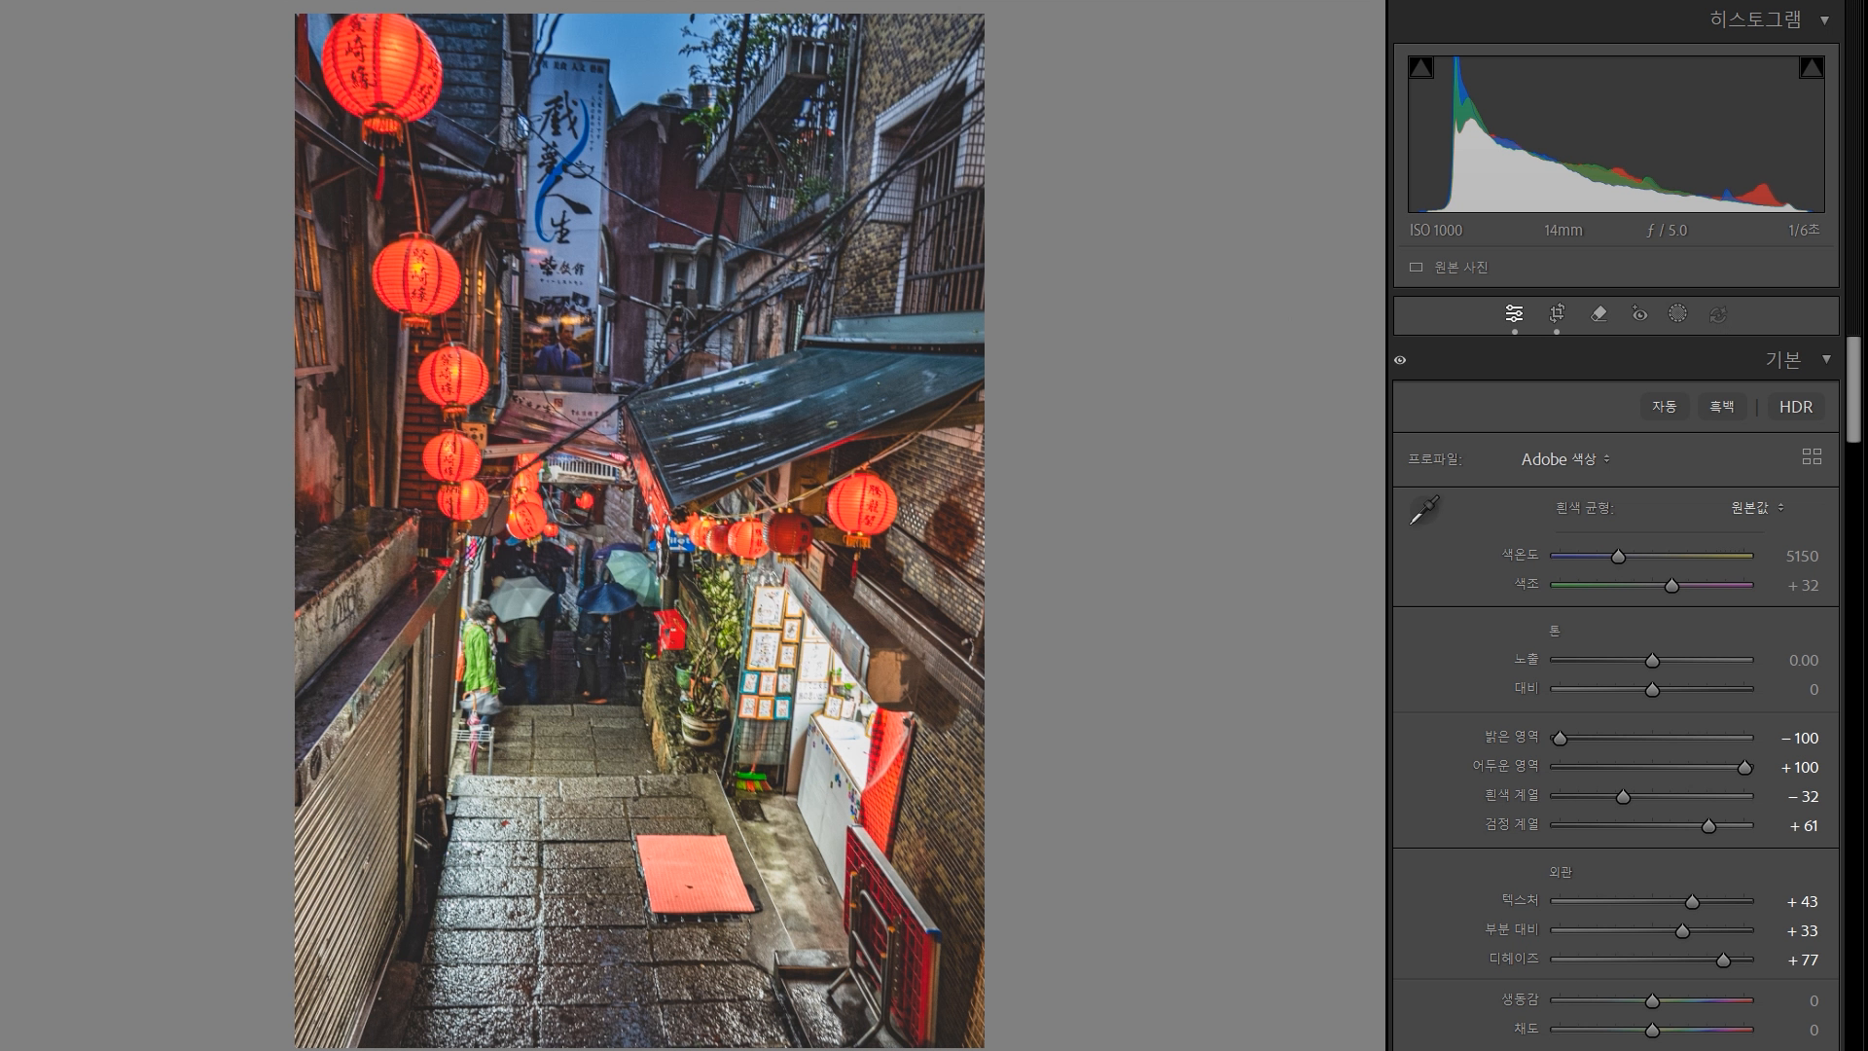
# - Set the white balance color temperature to 4950
pyautogui.click(1803, 558)
pyautogui.write('4800')
pyautogui.press('Return')
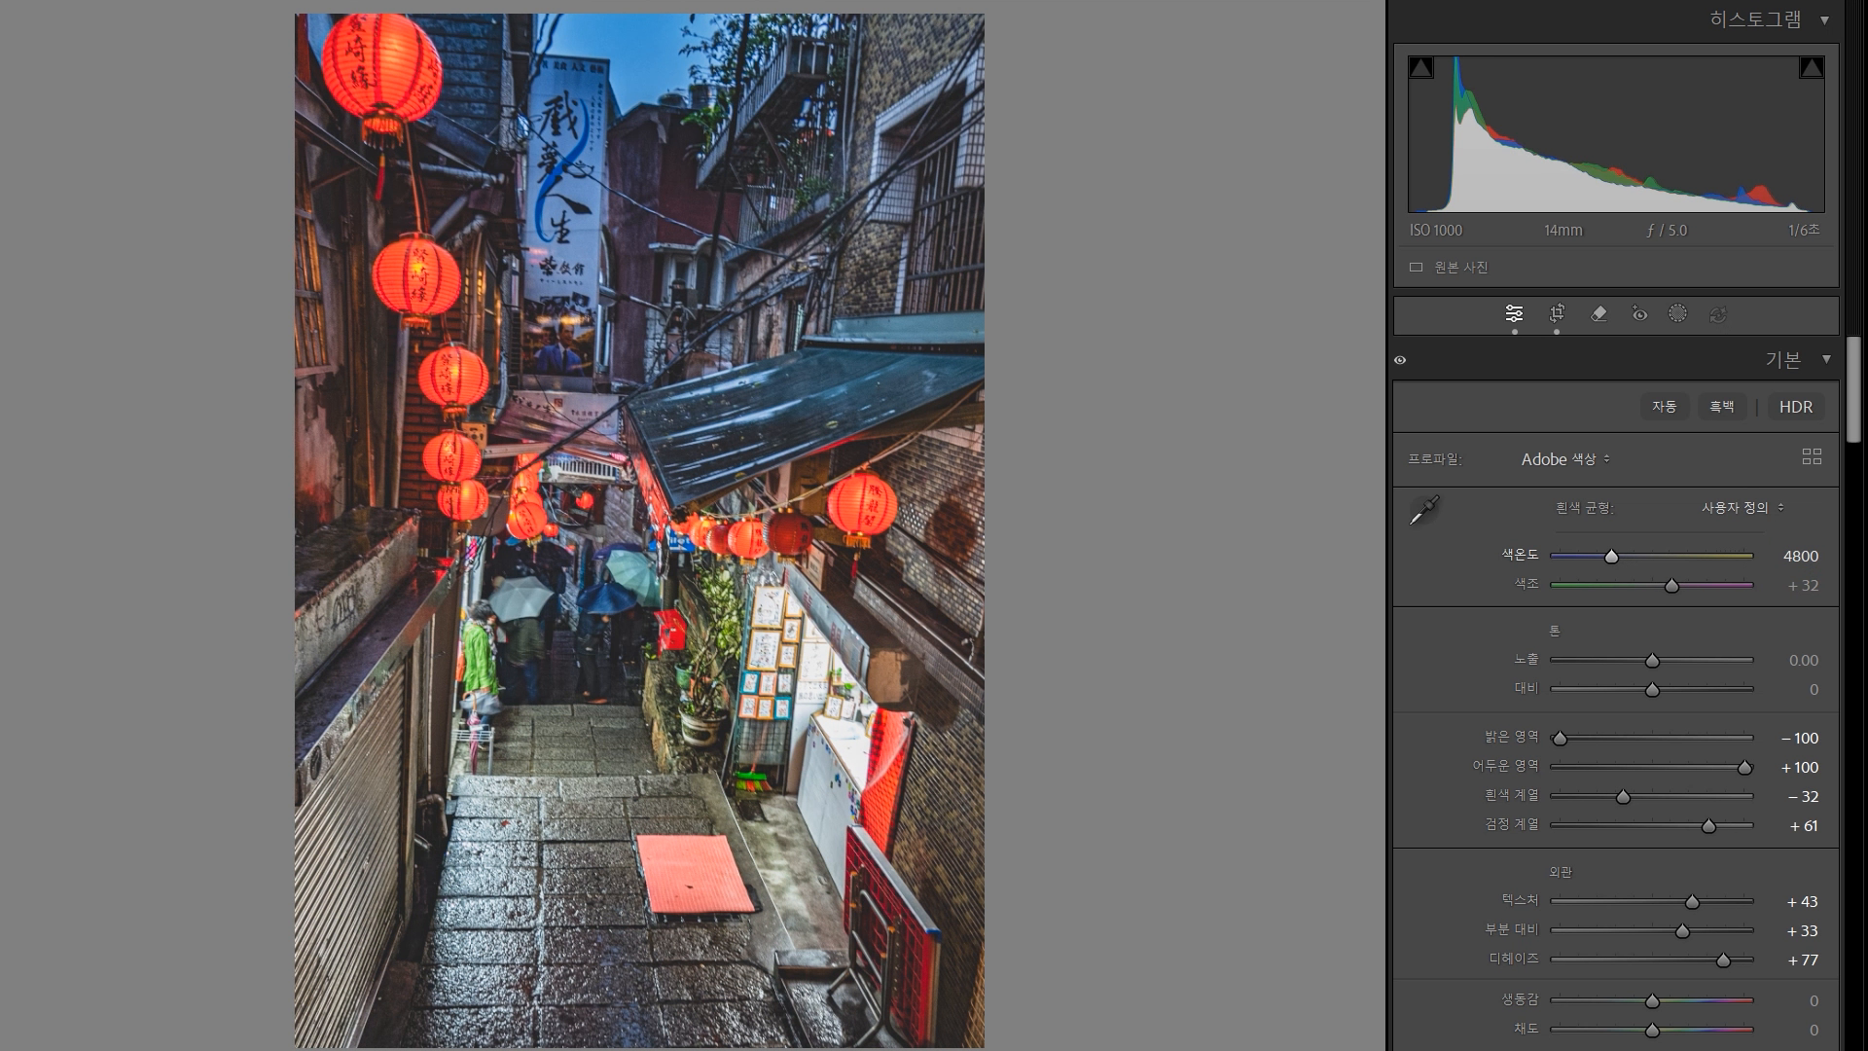
pyautogui.press('Up')
pyautogui.press('Up')
pyautogui.press('Up')
pyautogui.press('Return')
# - Raise the photo's Vibrance to +69
pyautogui.click(1772, 1002)
pyautogui.press('Up')
pyautogui.press('Up')
pyautogui.press('Up')
pyautogui.press('Up')
pyautogui.press('Up')
pyautogui.press('Up')
pyautogui.press('Up')
pyautogui.press('Up')
pyautogui.press('Up')
pyautogui.press('Up')
pyautogui.press('Up')
pyautogui.press('Up')
pyautogui.press('Up')
pyautogui.press('Up')
pyautogui.press('Up')
pyautogui.press('Up')
pyautogui.press('Up')
pyautogui.press('Up')
pyautogui.press('Up')
pyautogui.press('Up')
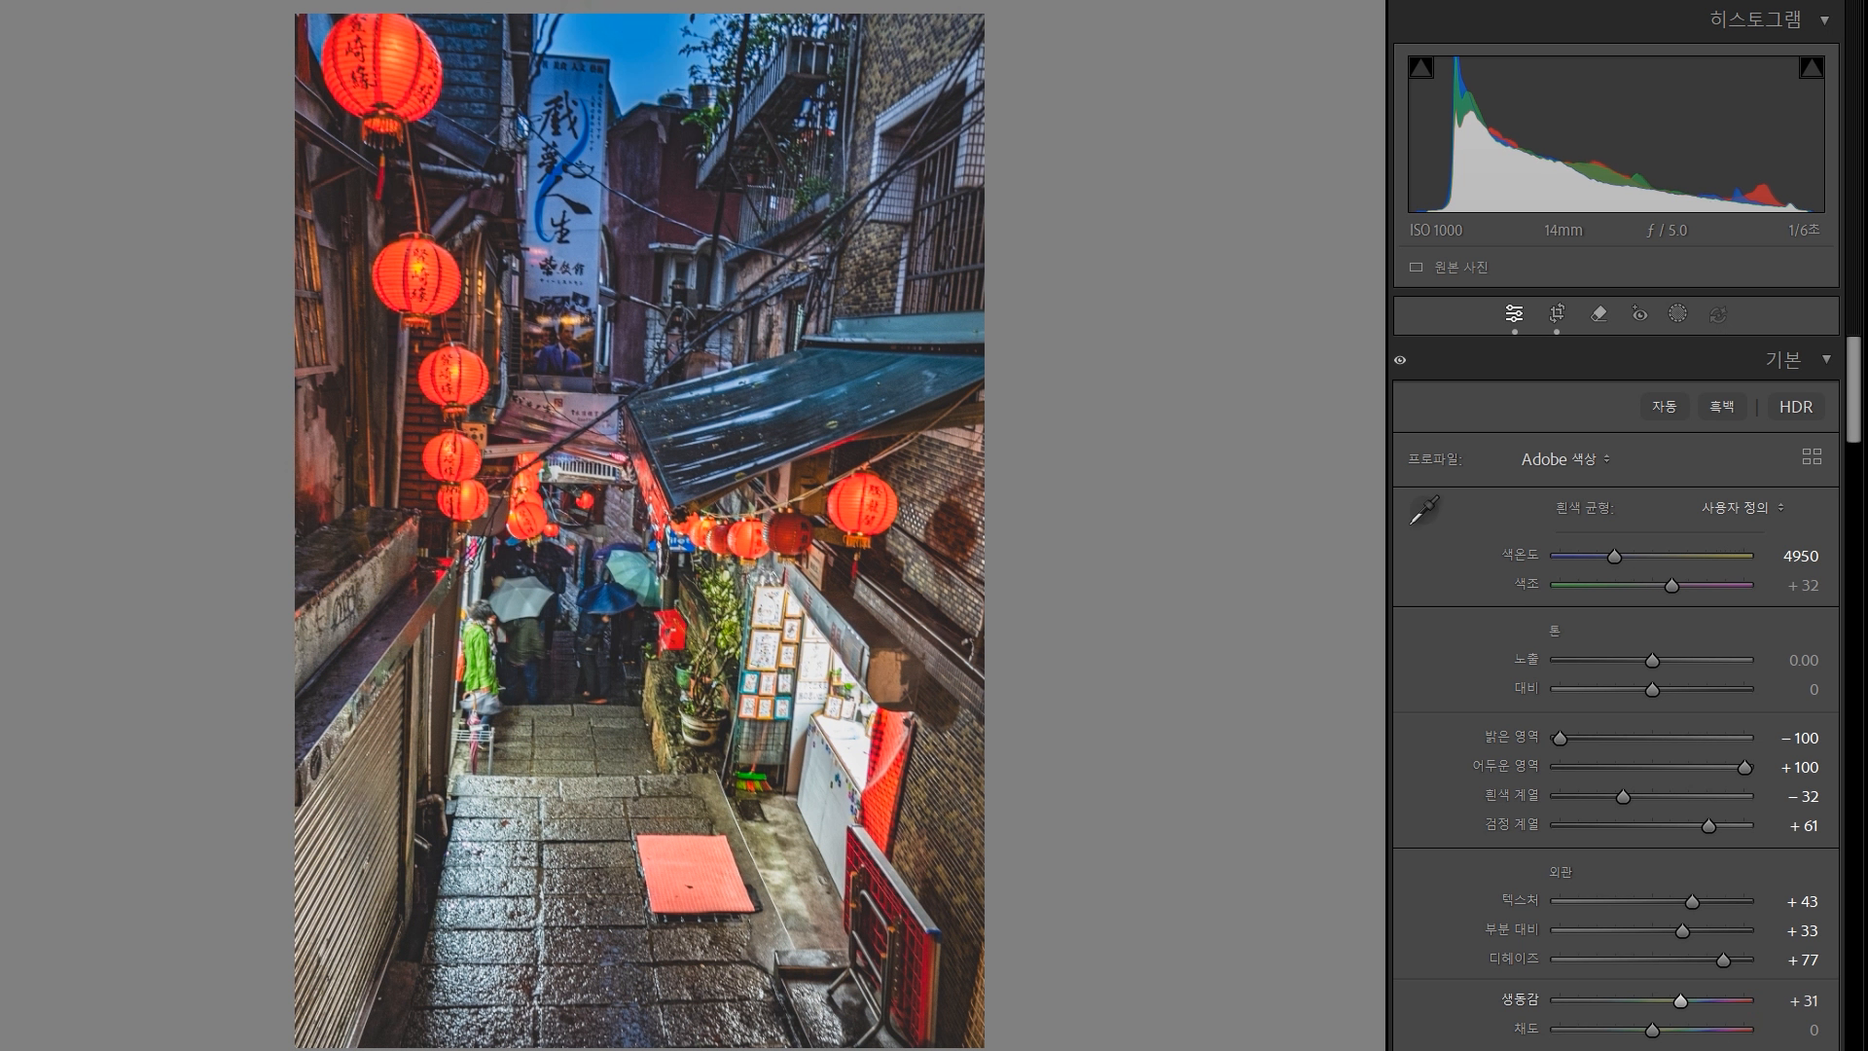
pyautogui.press('Up')
pyautogui.press('Up')
pyautogui.press('Up')
pyautogui.press('Up')
pyautogui.press('Up')
pyautogui.press('Up')
pyautogui.press('Up')
pyautogui.press('Up')
pyautogui.press('Up')
pyautogui.press('Up')
pyautogui.press('Up')
pyautogui.press('Up')
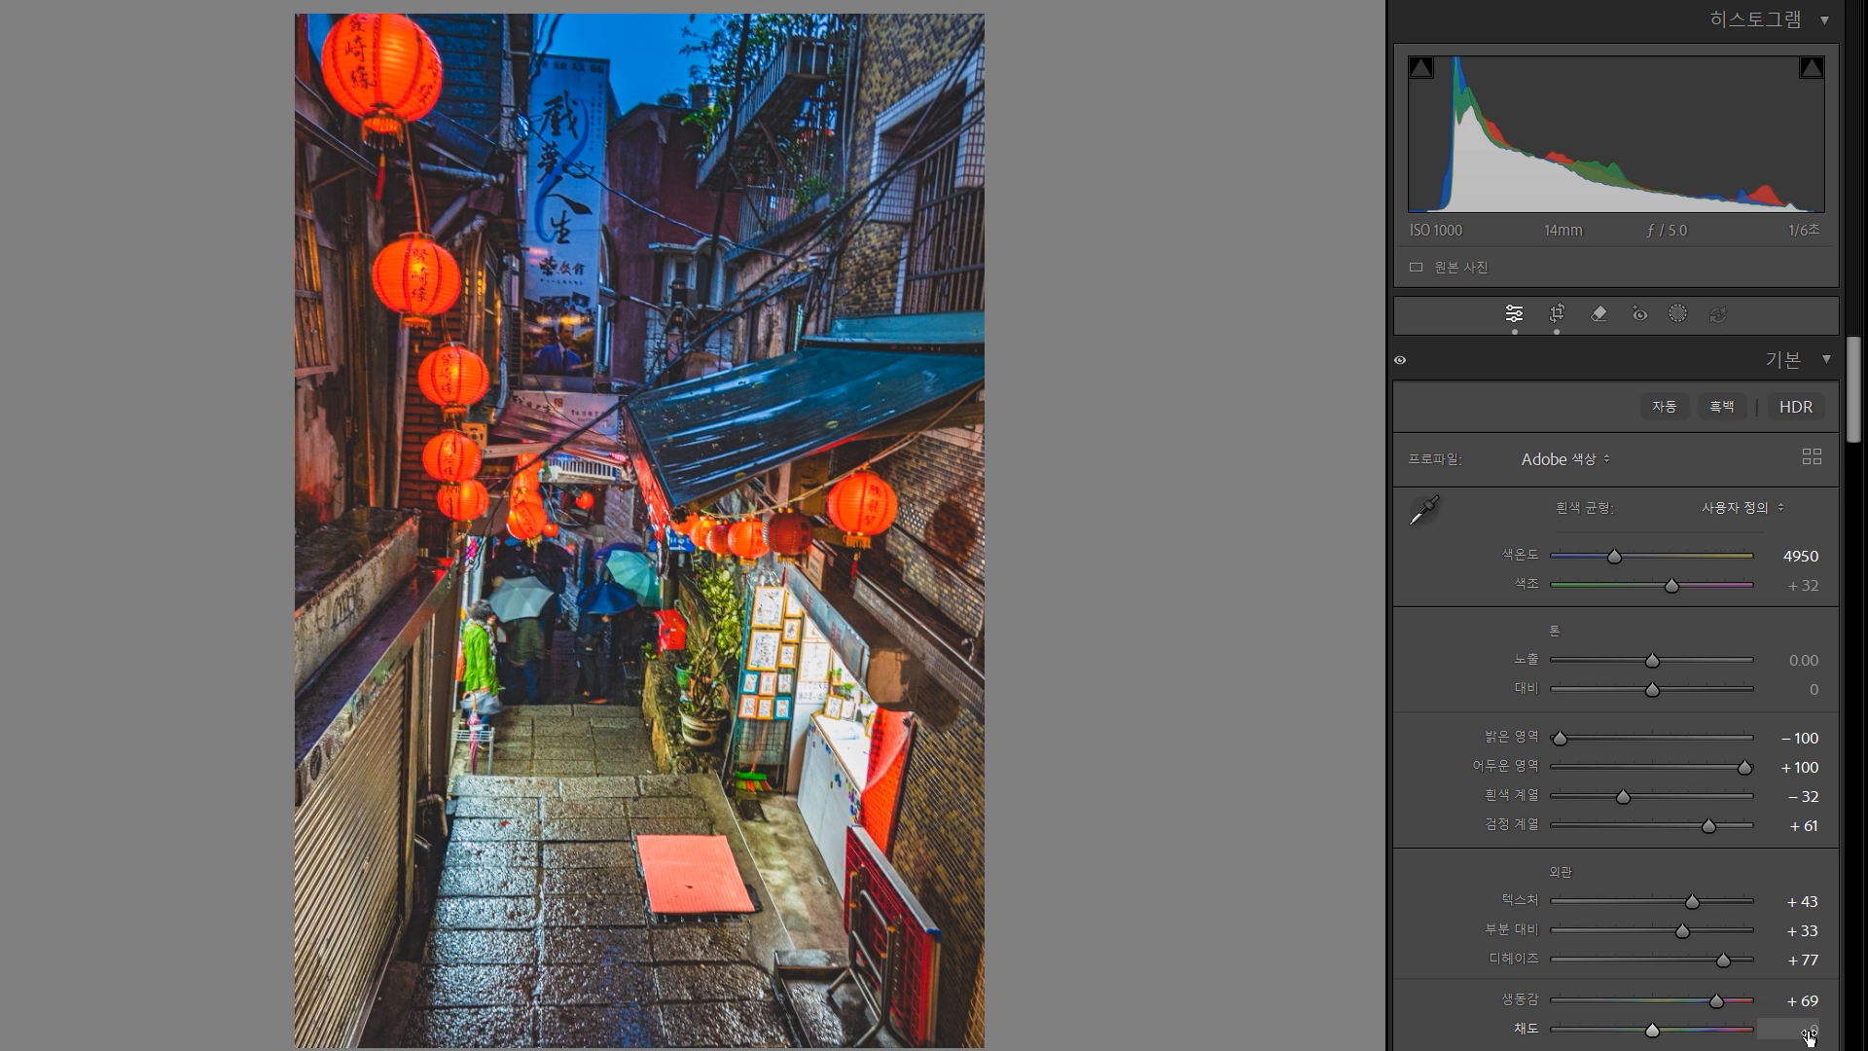
# - Lower the photo's overall Saturation to −40
pyautogui.press('Down')
pyautogui.press('Down')
pyautogui.press('Down')
pyautogui.press('Down')
pyautogui.press('Down')
pyautogui.press('Down')
pyautogui.press('Down')
pyautogui.press('Down')
pyautogui.press('Down')
pyautogui.press('Down')
pyautogui.press('Down')
pyautogui.press('Down')
pyautogui.press('Down')
pyautogui.press('Down')
pyautogui.press('Down')
pyautogui.press('Down')
pyautogui.press('Down')
pyautogui.press('Down')
pyautogui.press('Down')
pyautogui.press('Down')
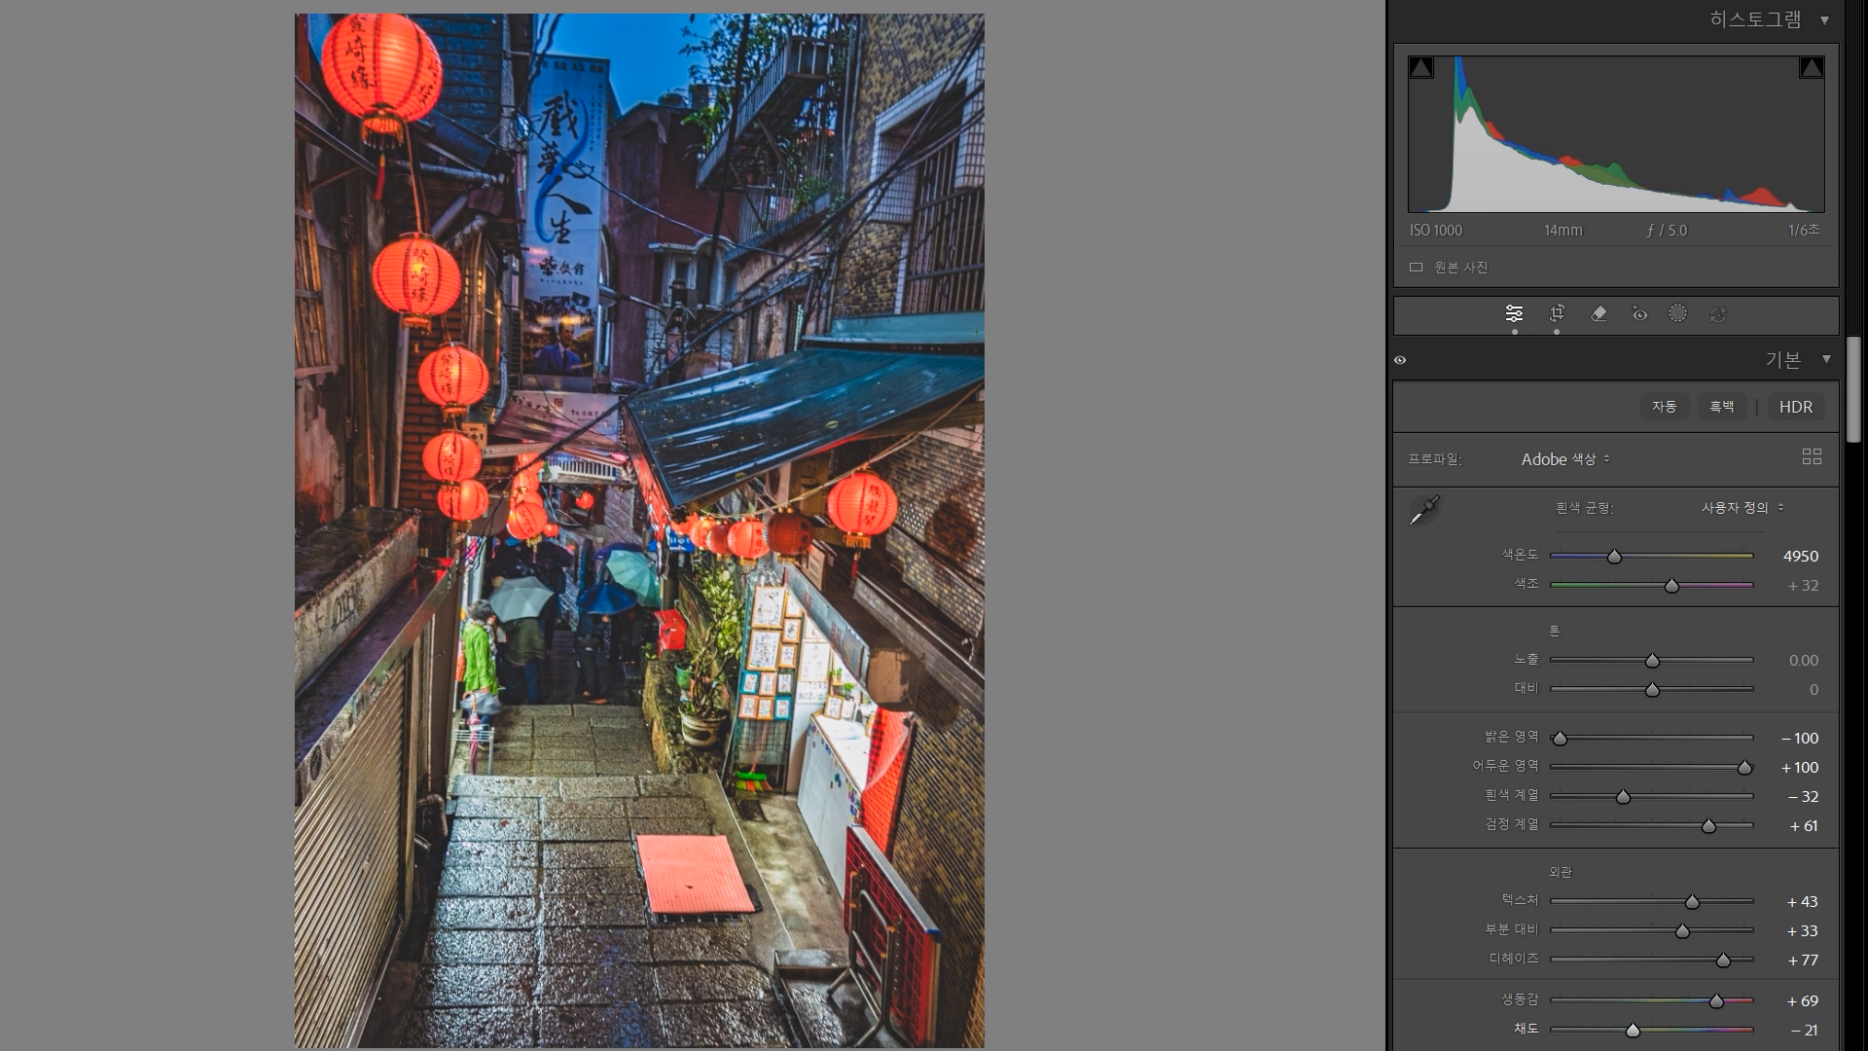
pyautogui.press('Down')
pyautogui.press('Down')
pyautogui.press('Down')
pyautogui.press('Down')
pyautogui.press('Down')
pyautogui.press('Down')
pyautogui.press('Down')
pyautogui.press('Down')
pyautogui.press('Down')
pyautogui.press('Down')
pyautogui.press('Down')
pyautogui.press('Down')
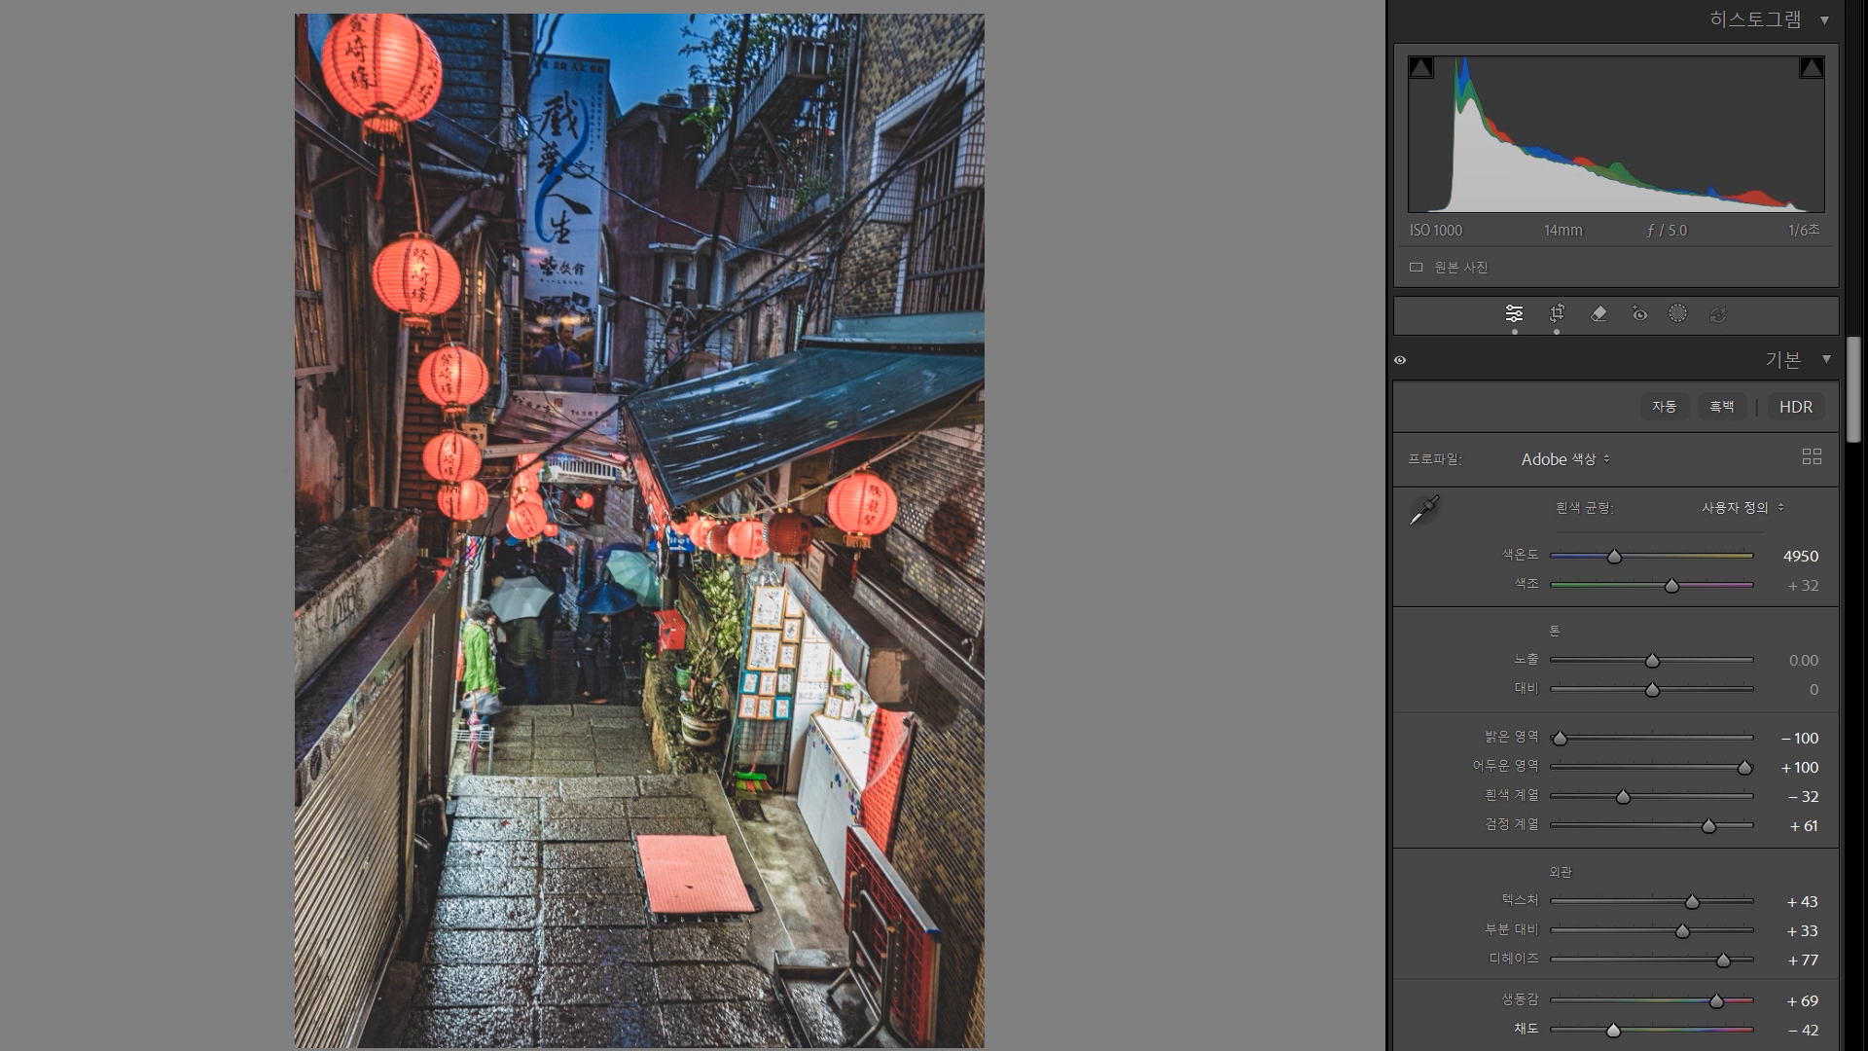
pyautogui.press('Up')
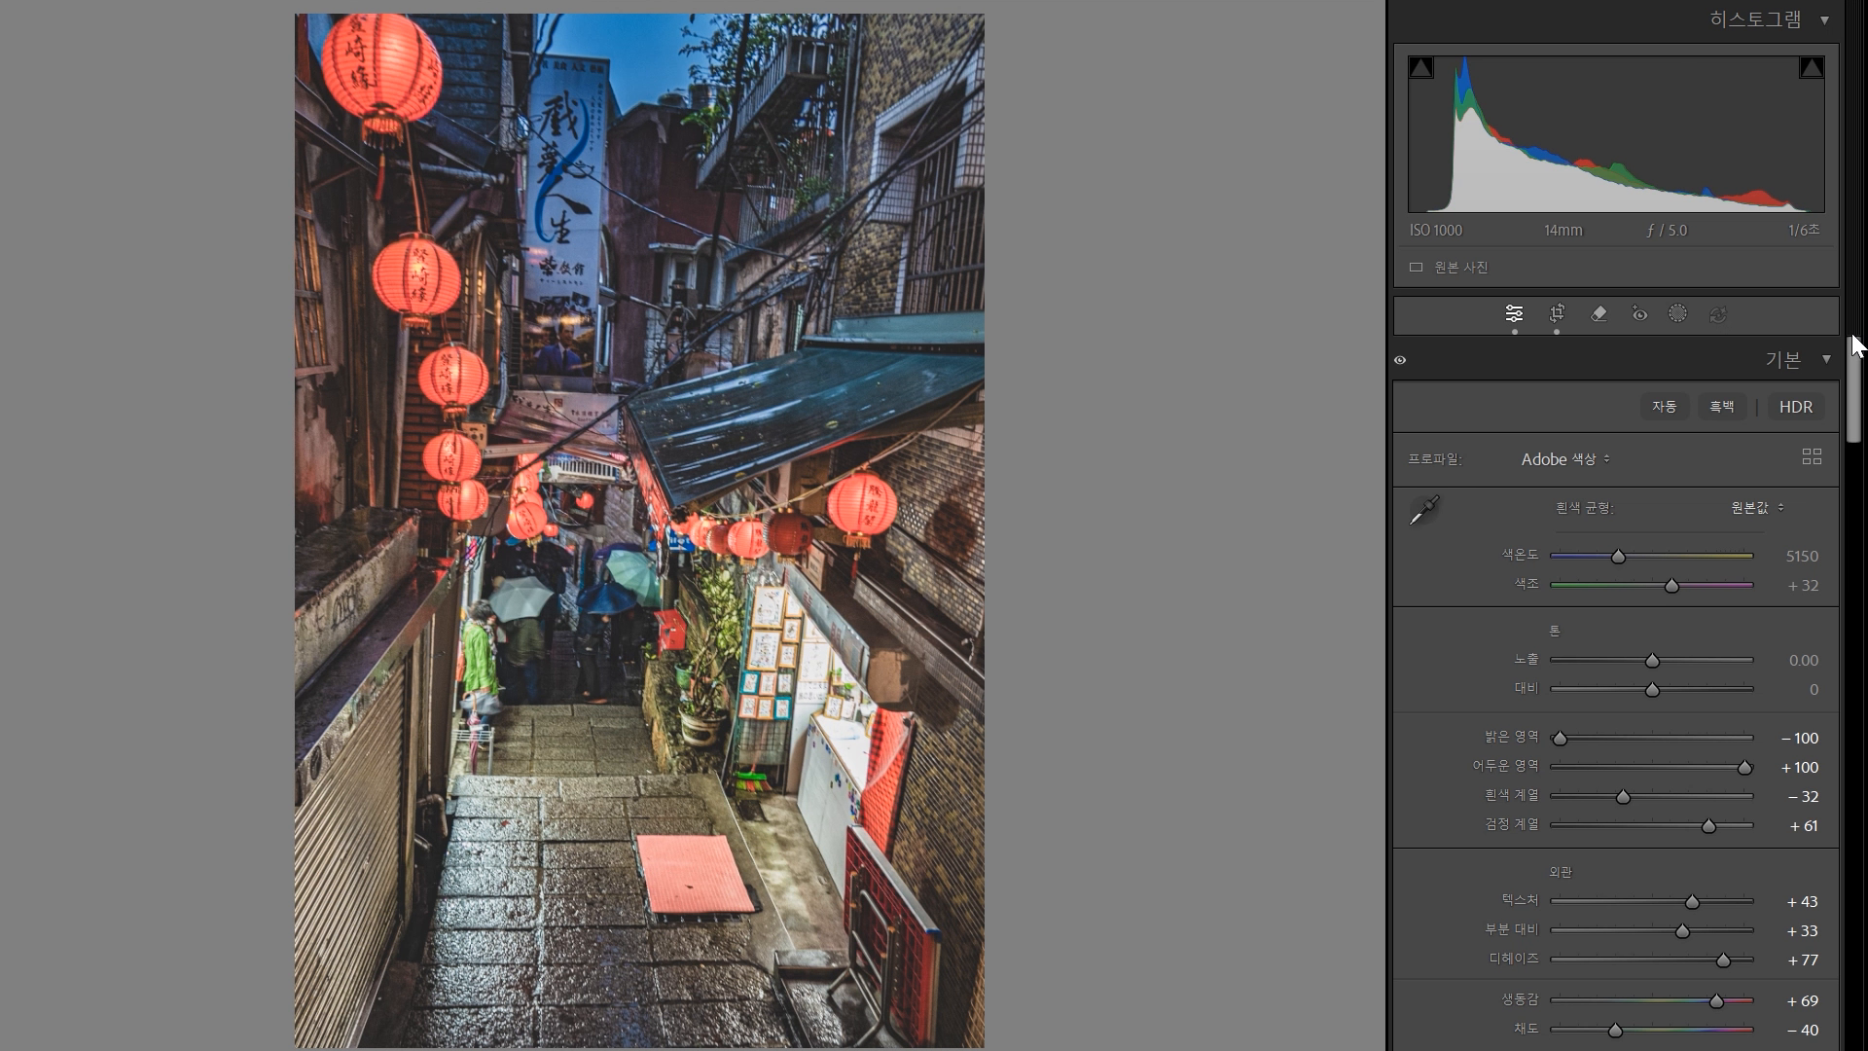
# - Set the saturation of all eight HSL colors in the color mixer to −100
pyautogui.moveTo(1855, 354); pyautogui.dragTo(1853, 549)
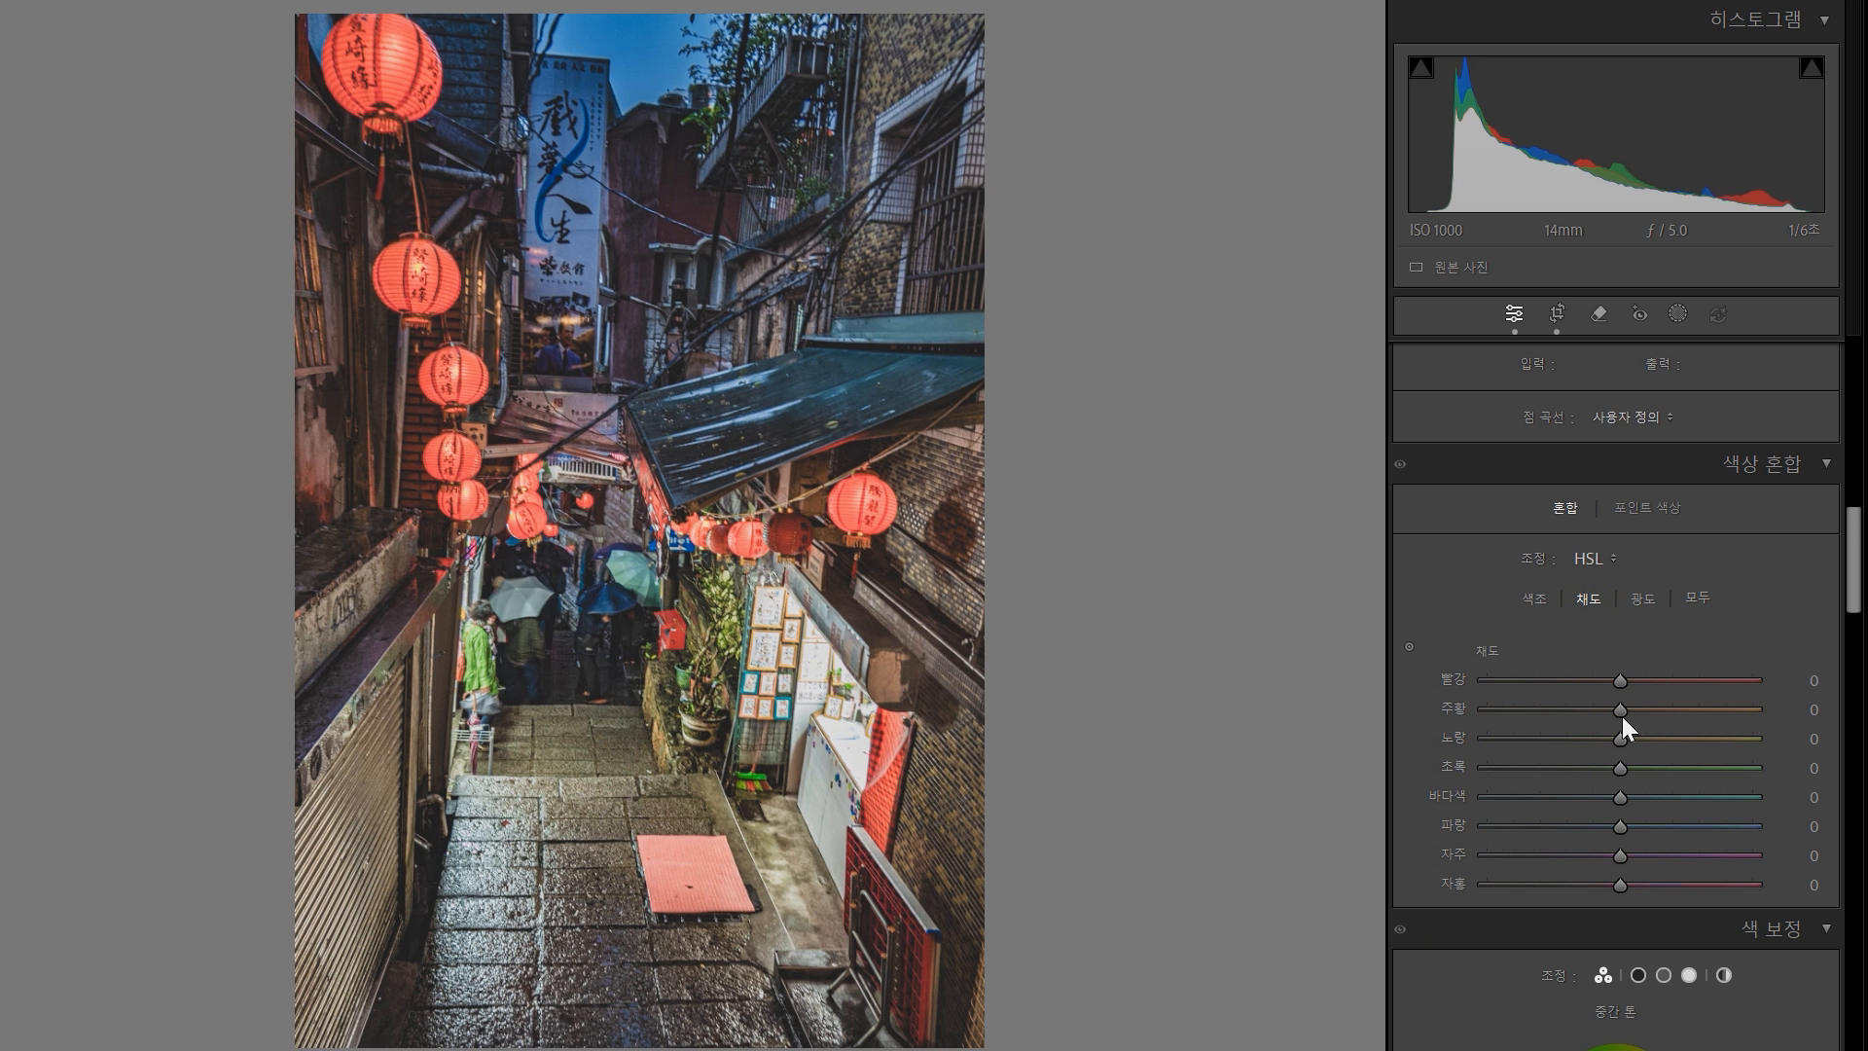
pyautogui.click(1526, 680)
pyautogui.moveTo(1523, 680); pyautogui.dragTo(1381, 885)
pyautogui.click(1478, 710)
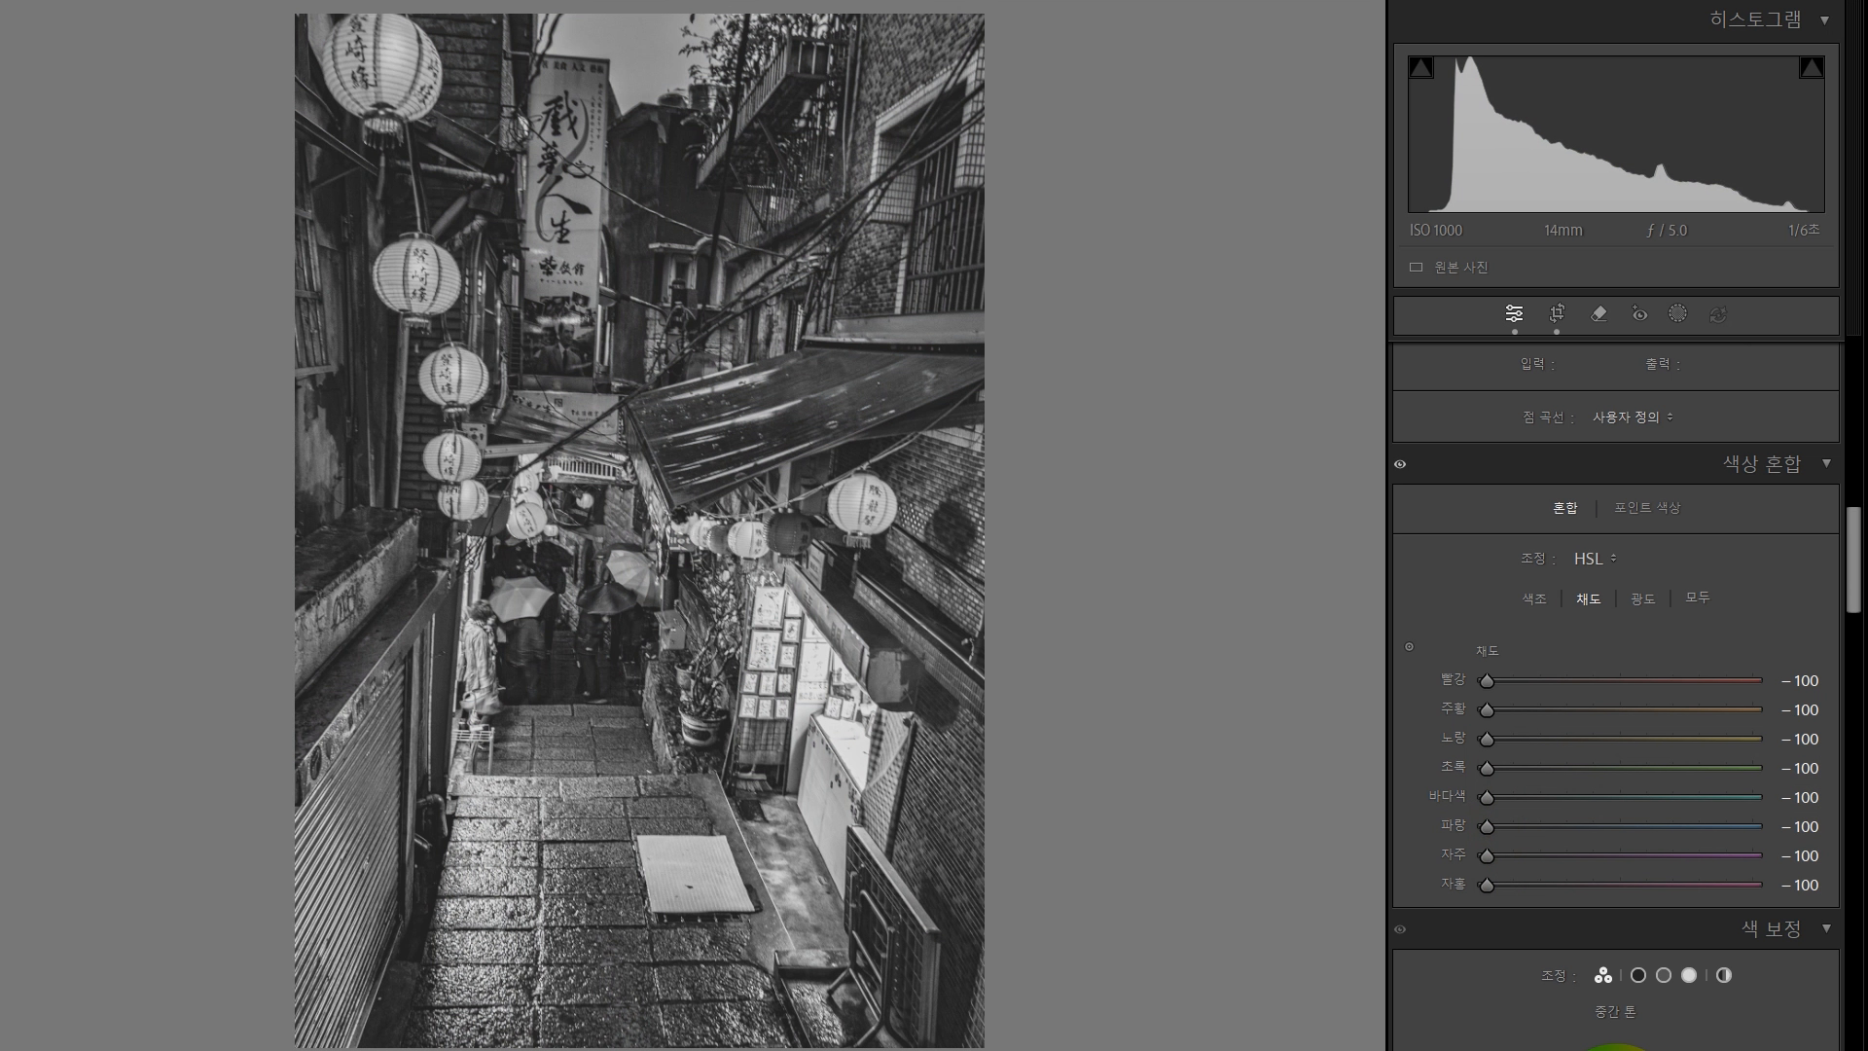
# - Set HSL saturation to Red −26, Orange −45, Yellow −36, Green −15, Aqua −32, Blue −47, Purple −96 and Magenta −95
pyautogui.click(1584, 680)
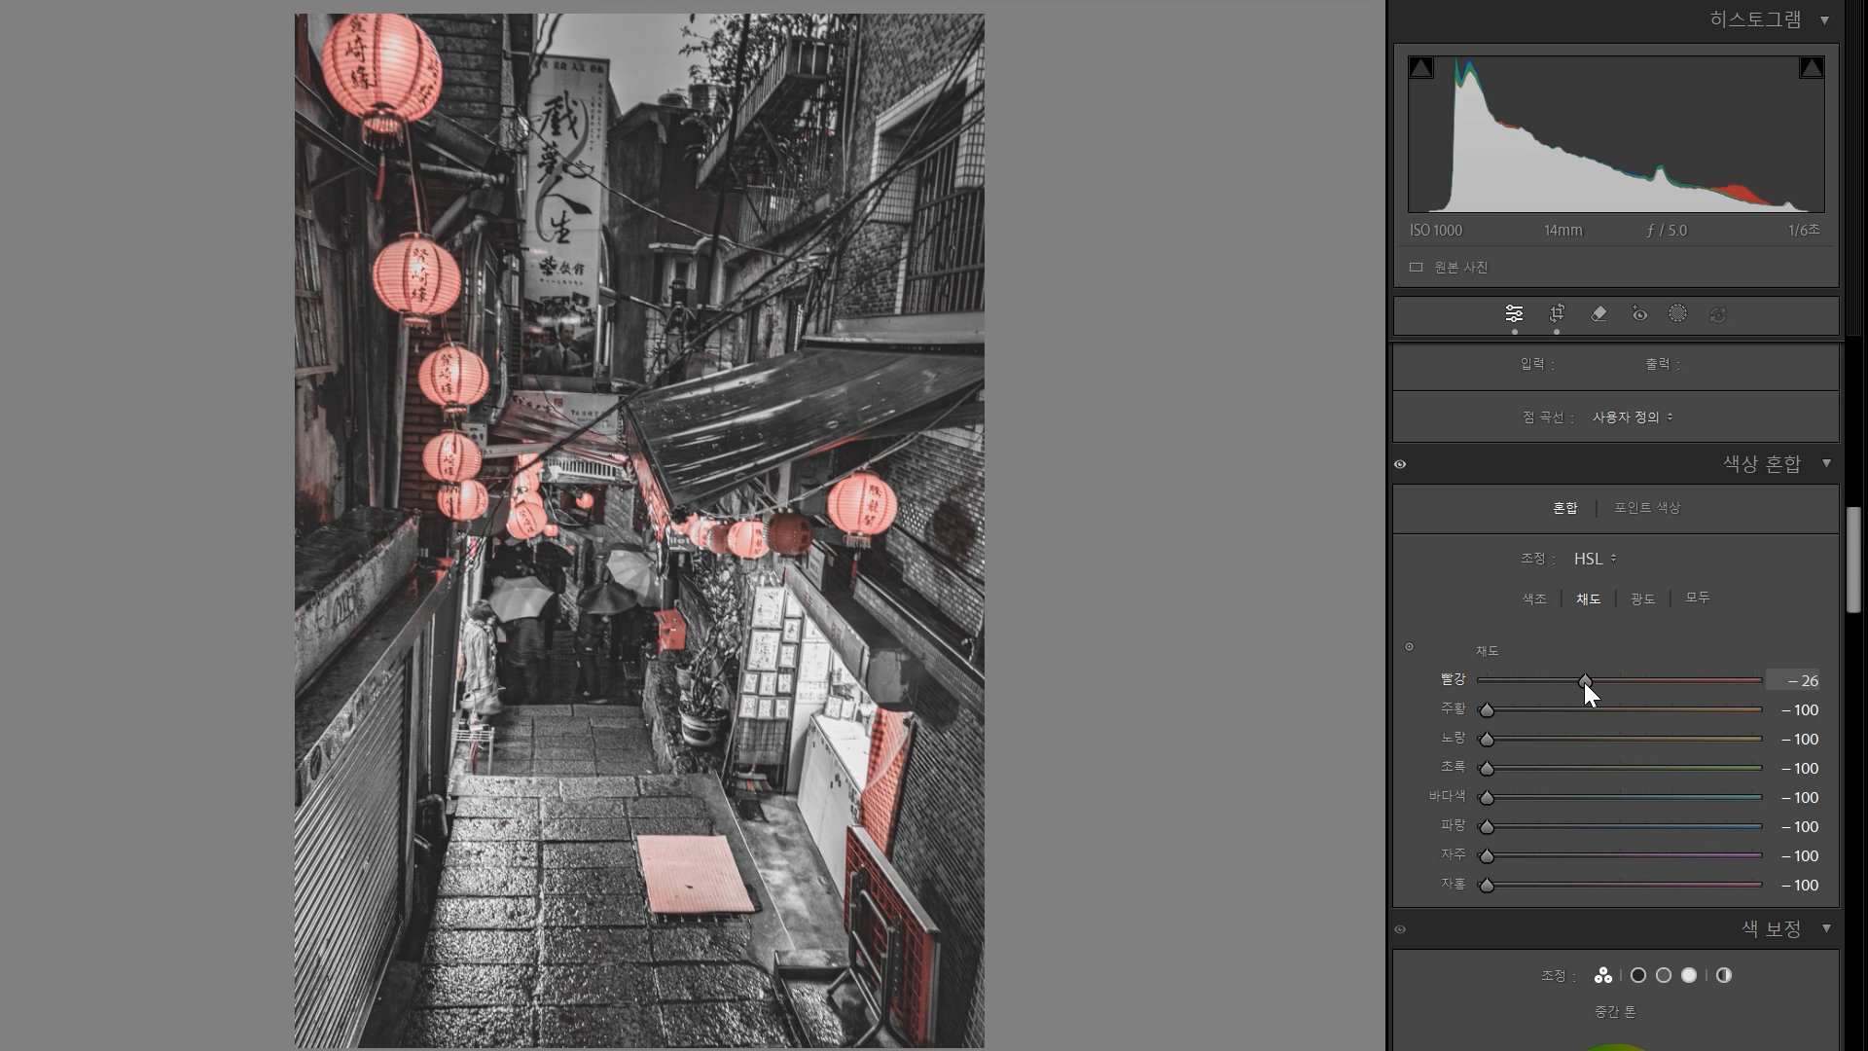
pyautogui.click(1561, 709)
pyautogui.click(1546, 738)
pyautogui.moveTo(1546, 739); pyautogui.dragTo(1600, 768)
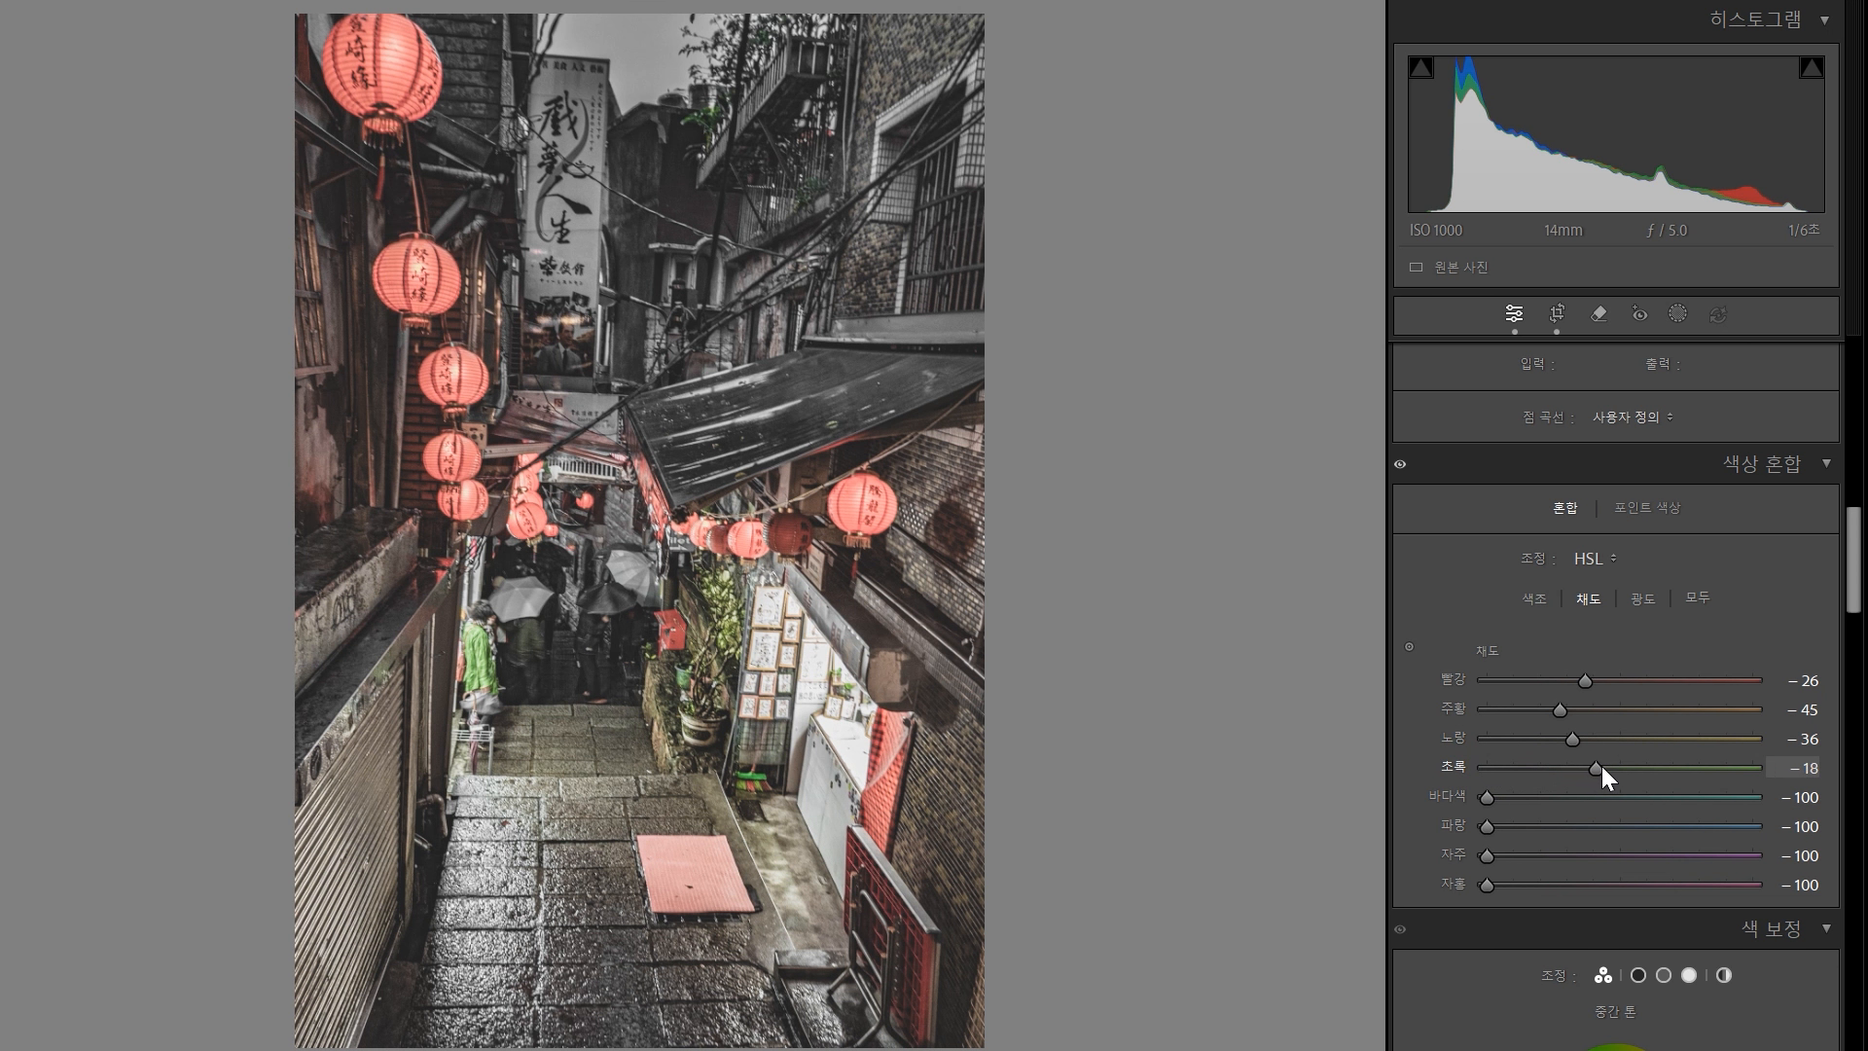
pyautogui.moveTo(1486, 797); pyautogui.dragTo(1494, 887)
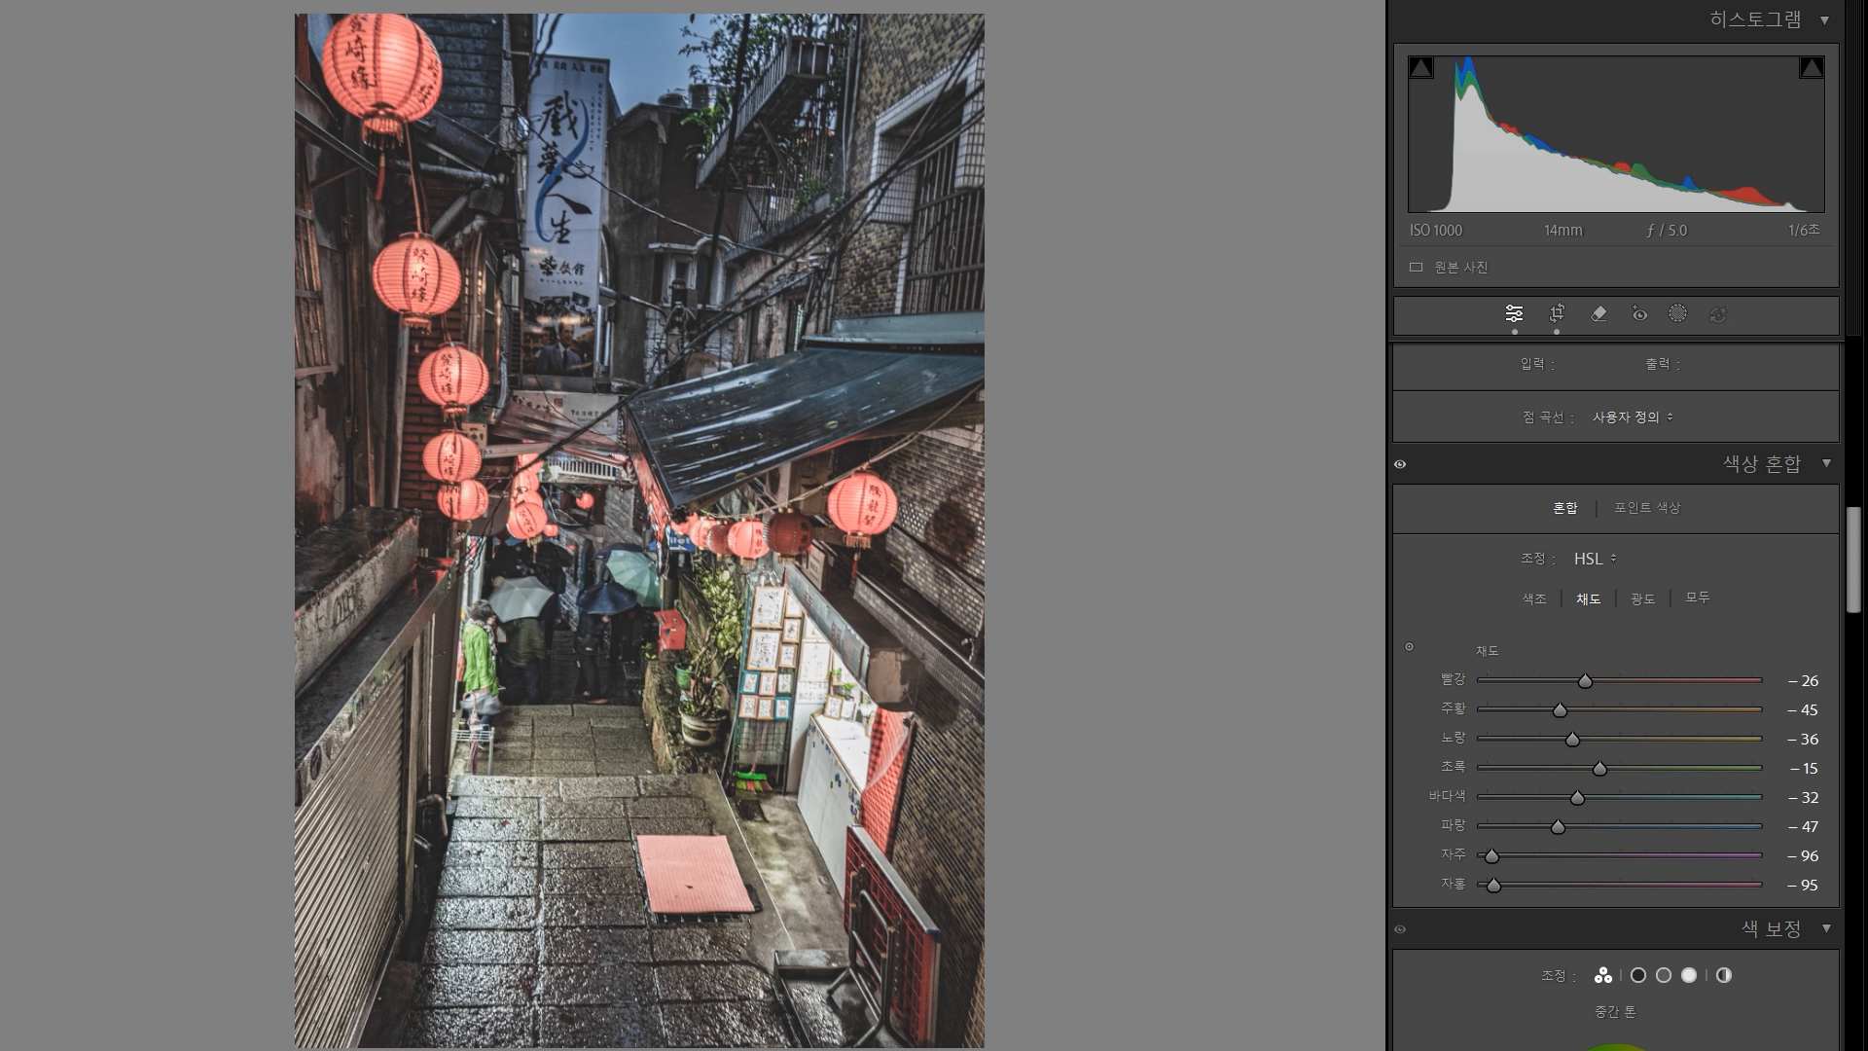
# - Set the HSL luminance of Red to −66, Orange to −17 and Blue to −27
pyautogui.click(1640, 602)
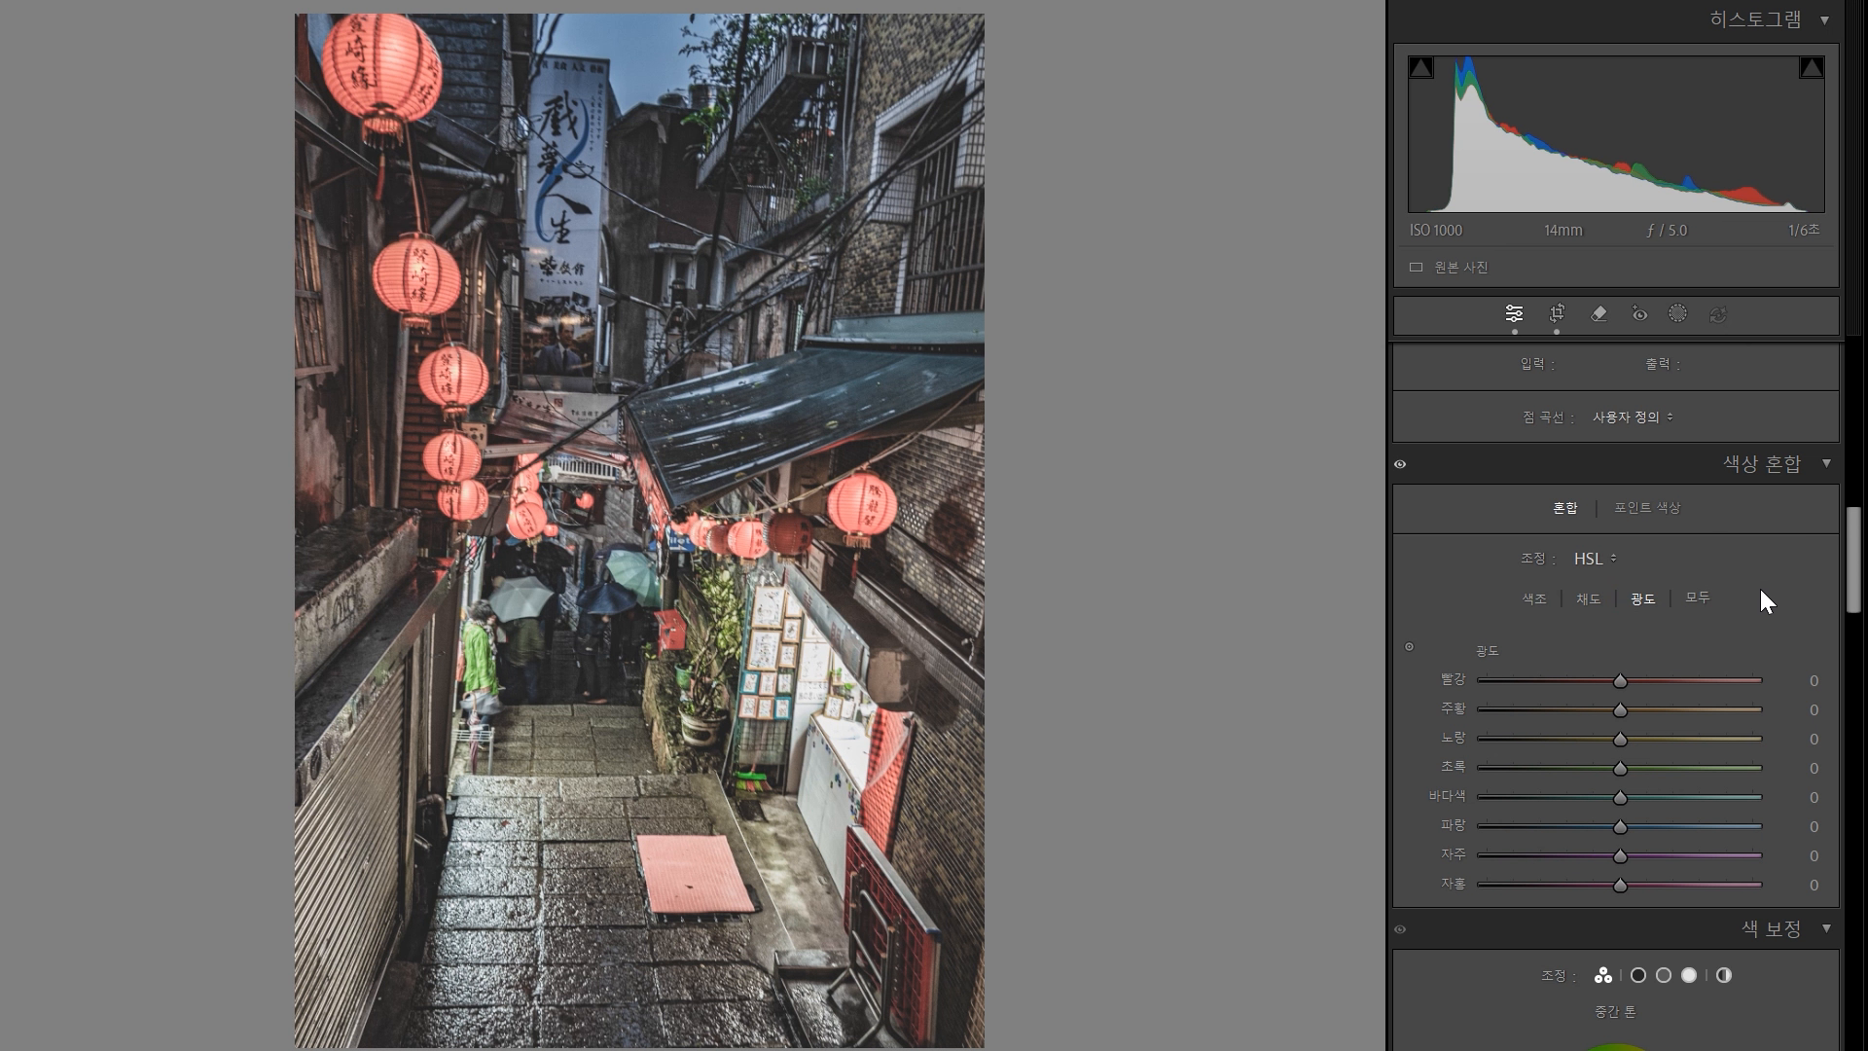
pyautogui.moveTo(1603, 680)
pyautogui.mouseDown()
pyautogui.moveTo(1521, 687)
pyautogui.moveTo(1592, 710)
pyautogui.mouseUp()
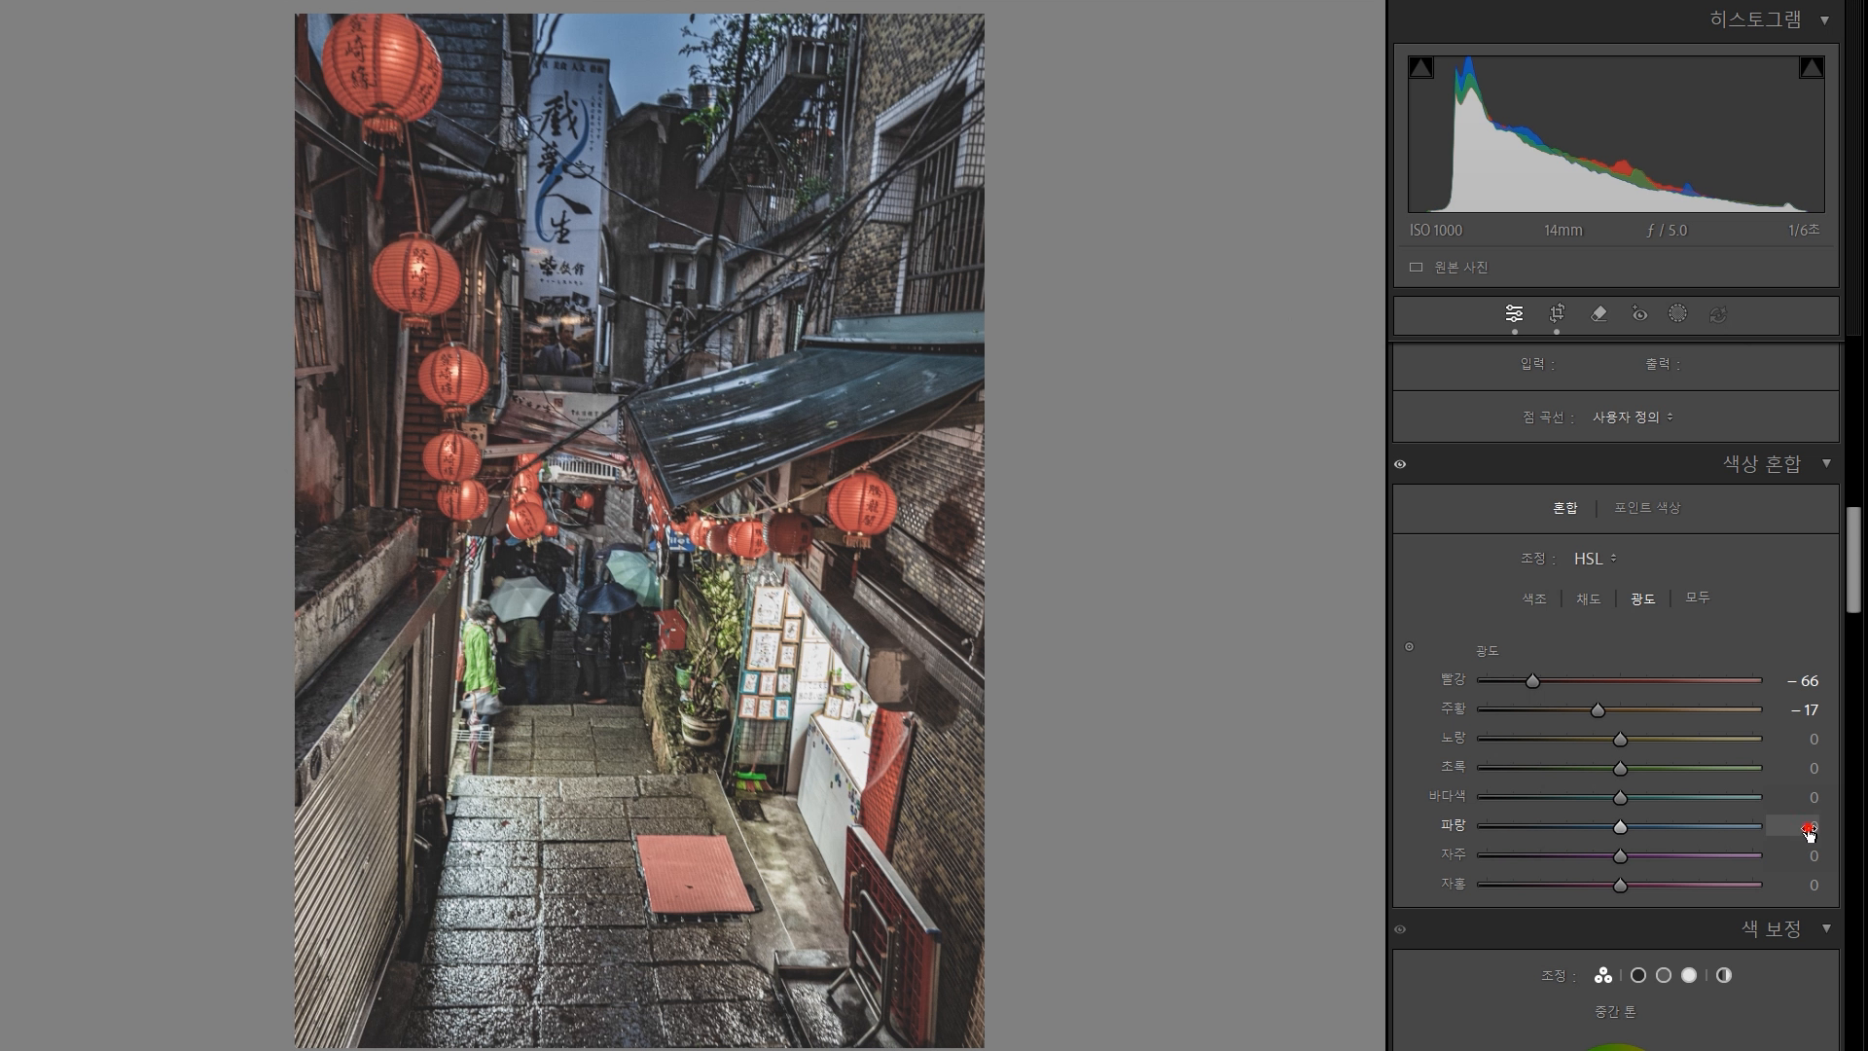
pyautogui.moveTo(1800, 826)
pyautogui.mouseDown()
pyautogui.moveTo(1777, 826)
pyautogui.moveTo(1793, 830)
pyautogui.mouseUp()
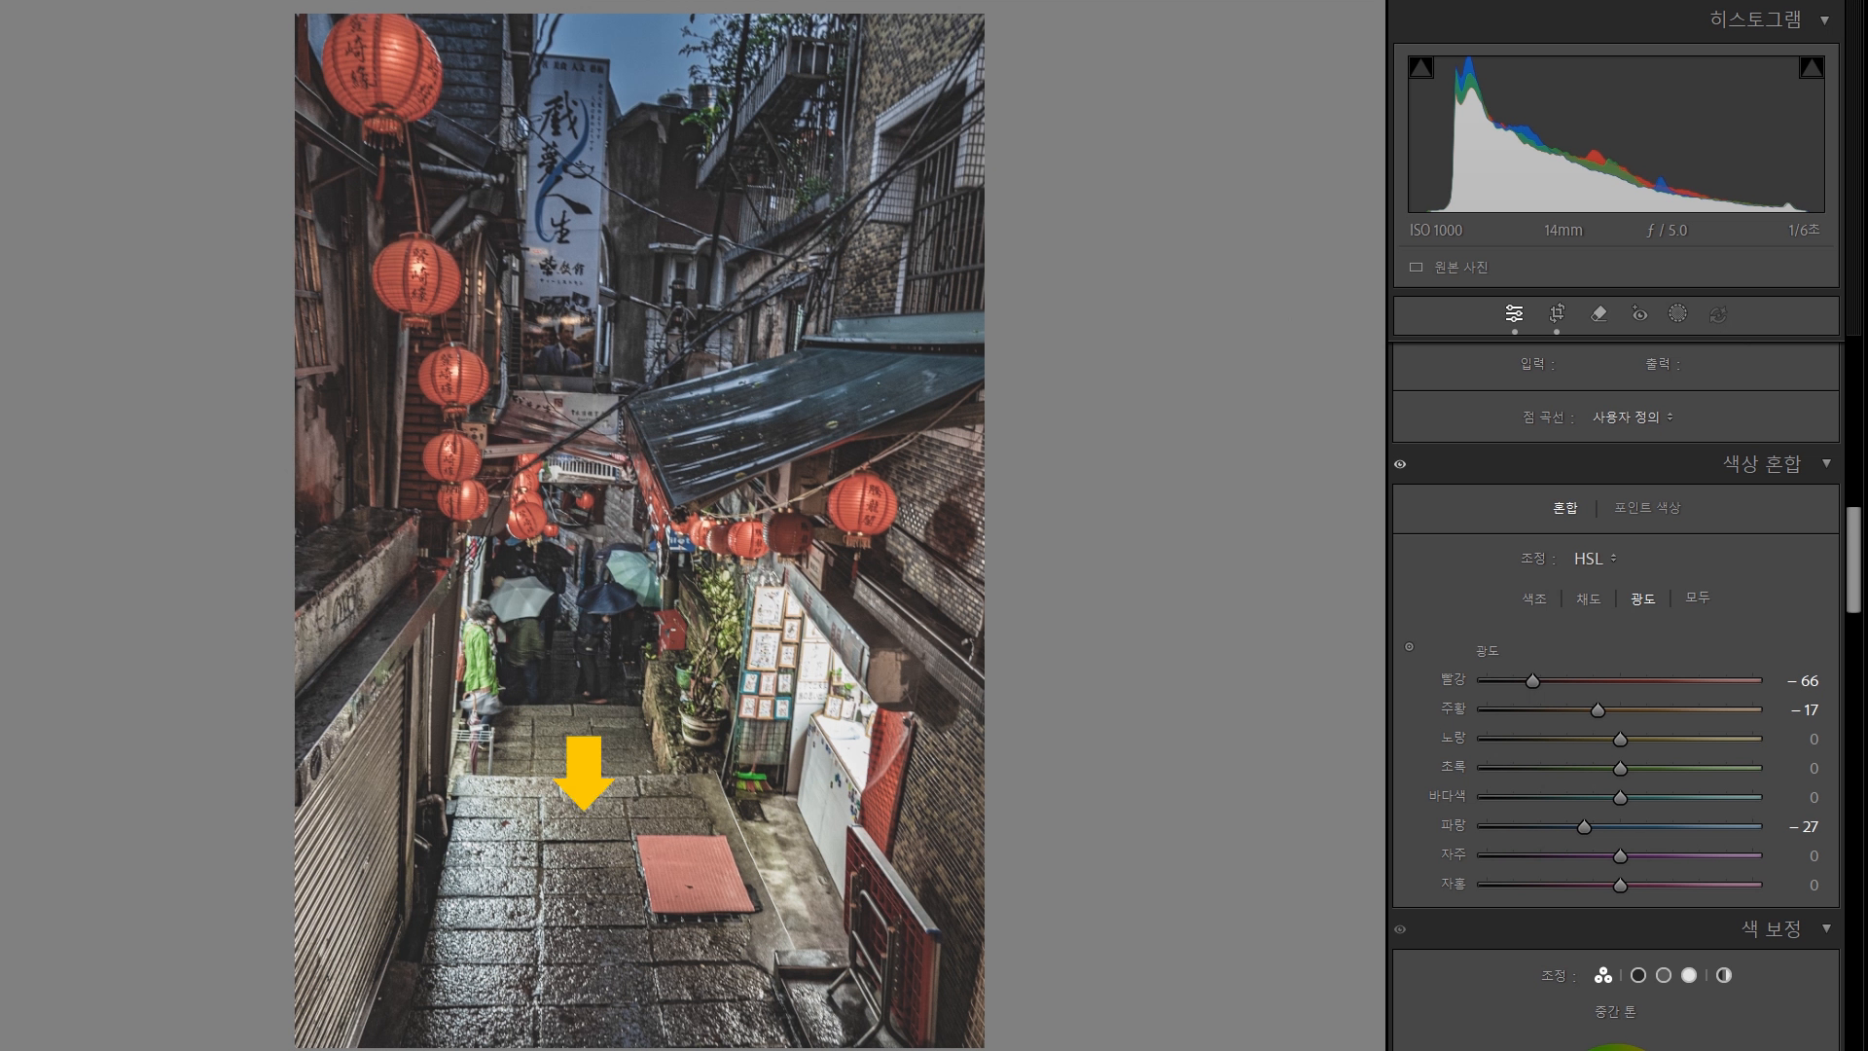
# - Add a linear gradient mask rising over the wet stone pavement in the foreground and set its temperature to −17
pyautogui.scroll(10, 1615, 681)
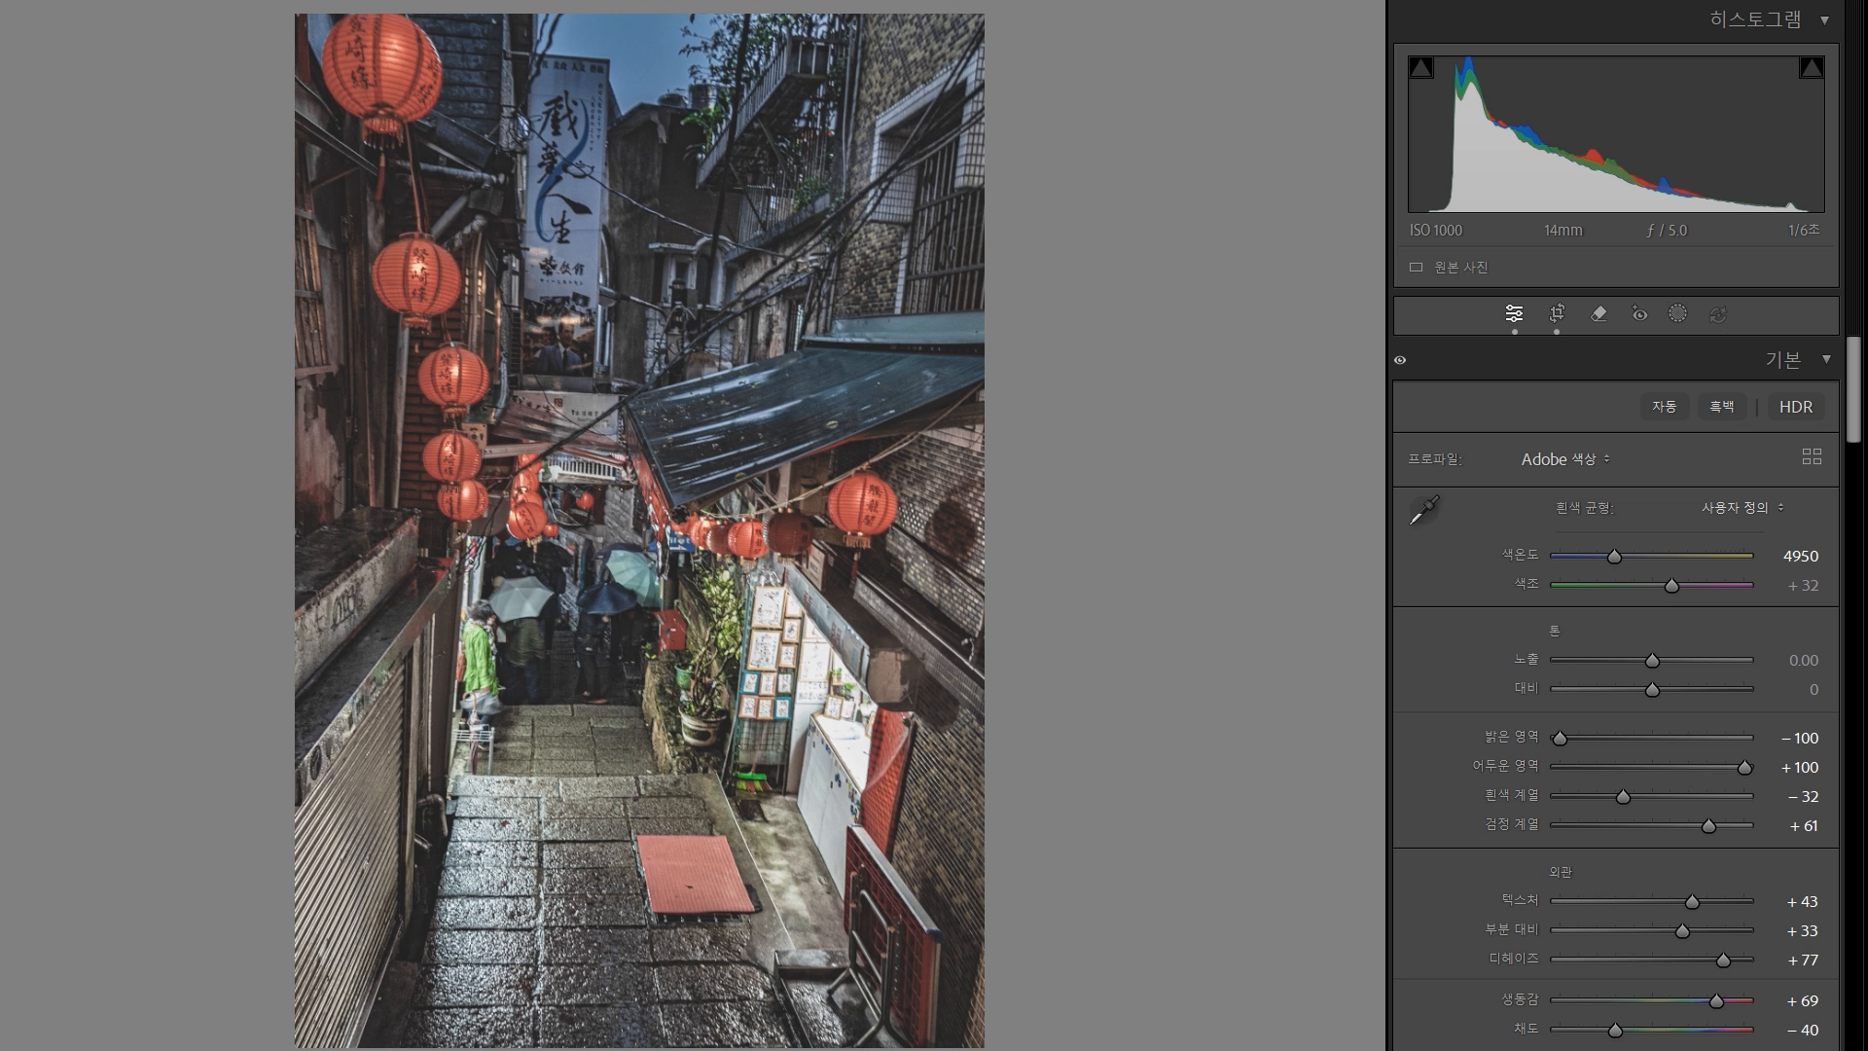
pyautogui.click(1677, 316)
pyautogui.click(1488, 666)
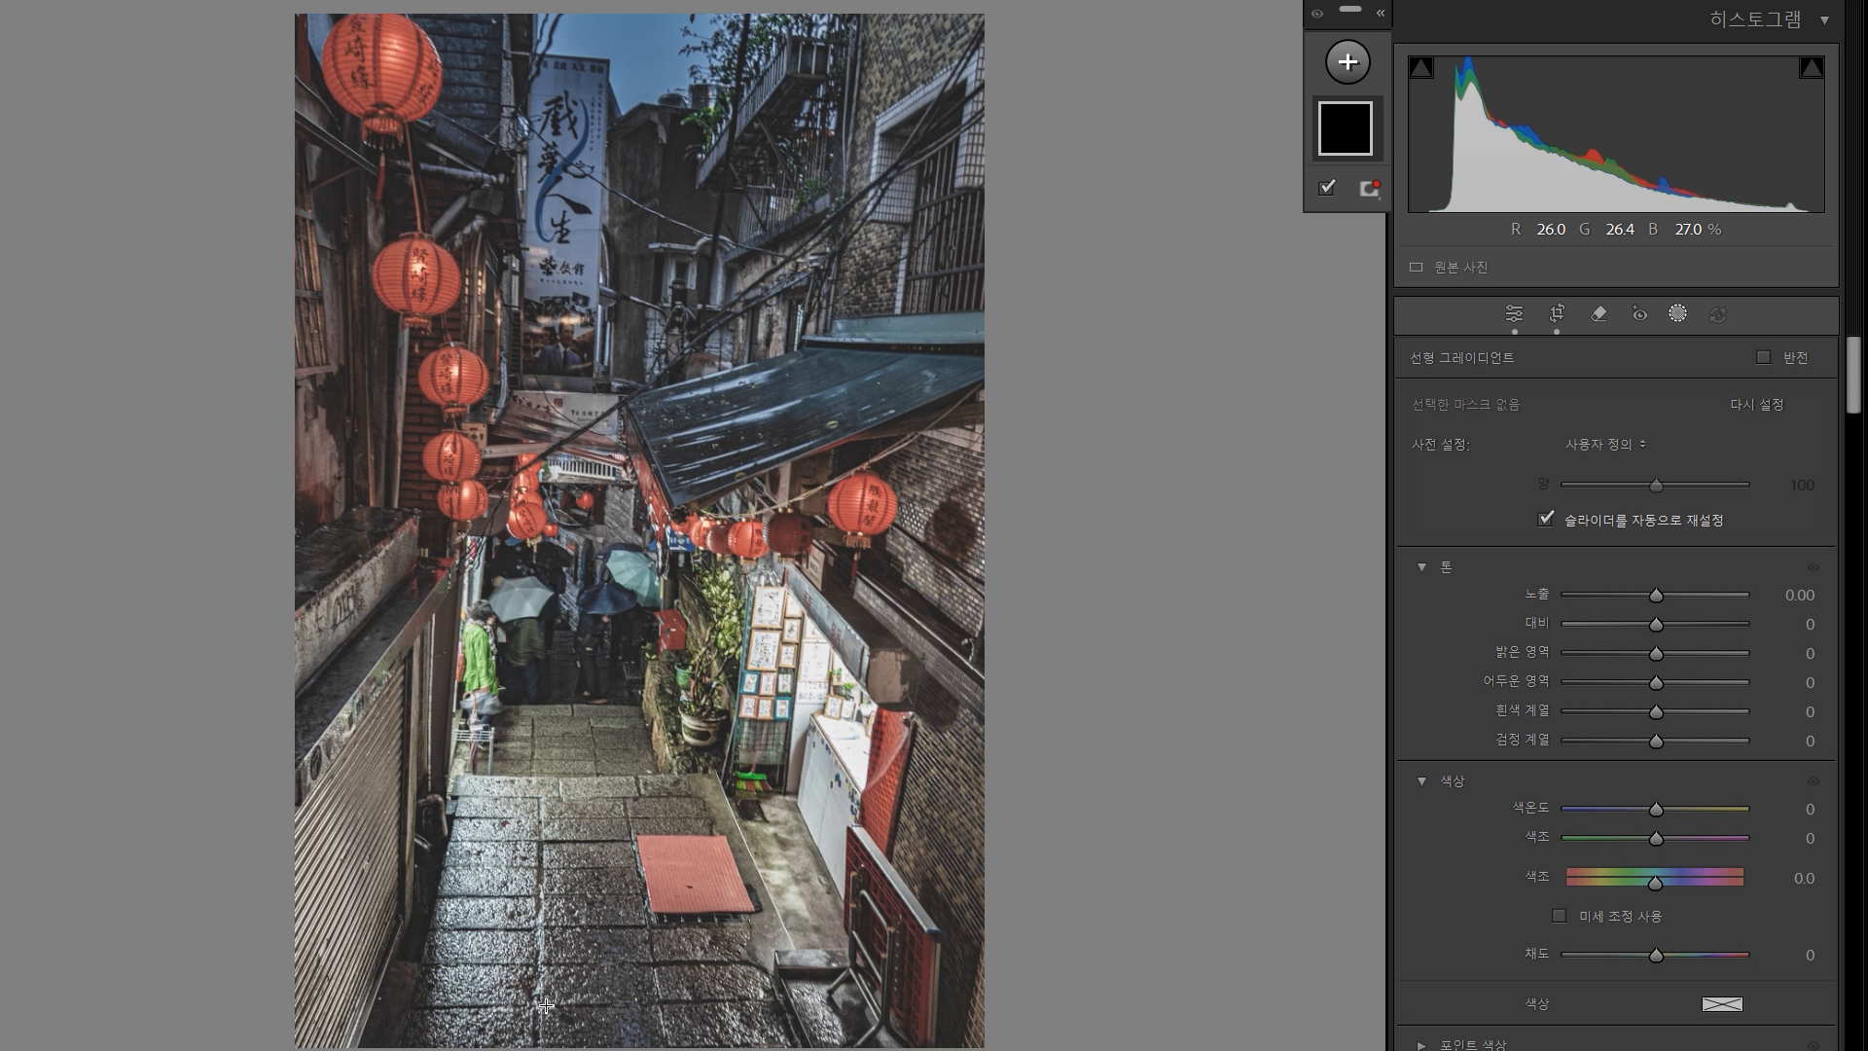
pyautogui.moveTo(547, 1003); pyautogui.dragTo(567, 763)
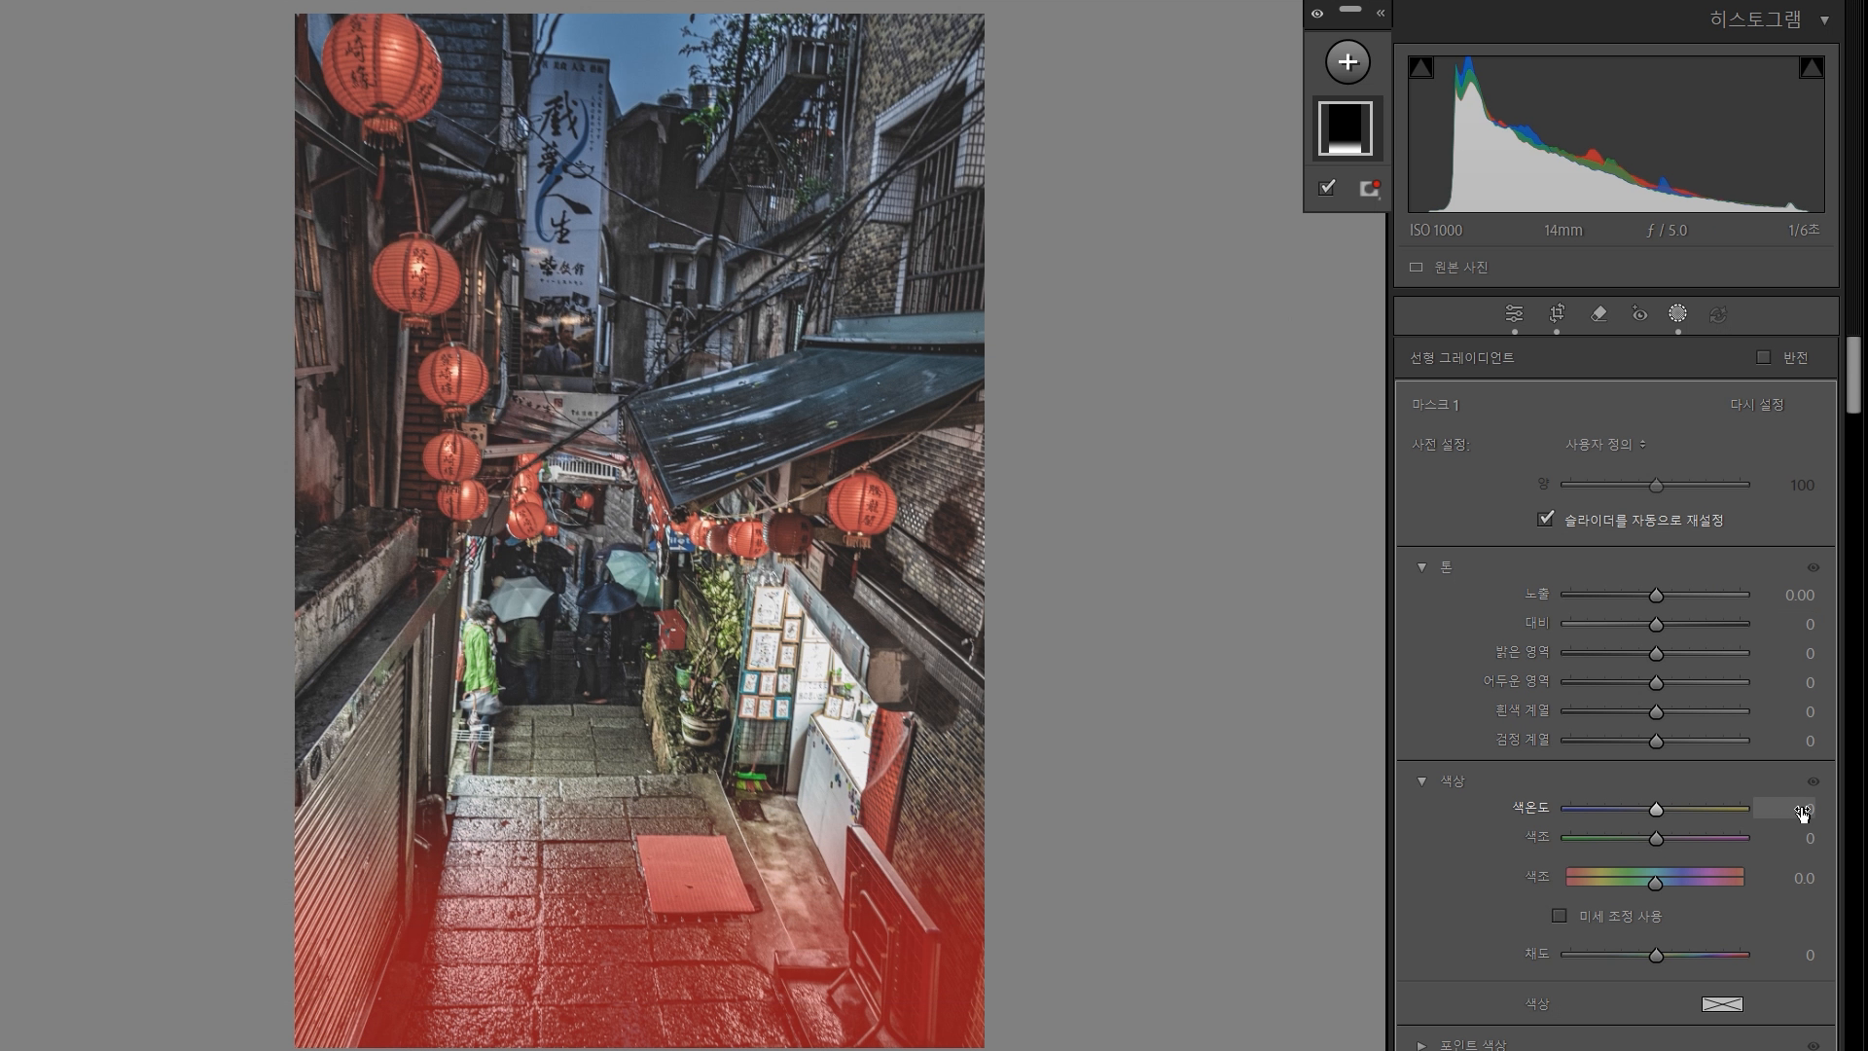
pyautogui.moveTo(1805, 809); pyautogui.dragTo(1799, 808)
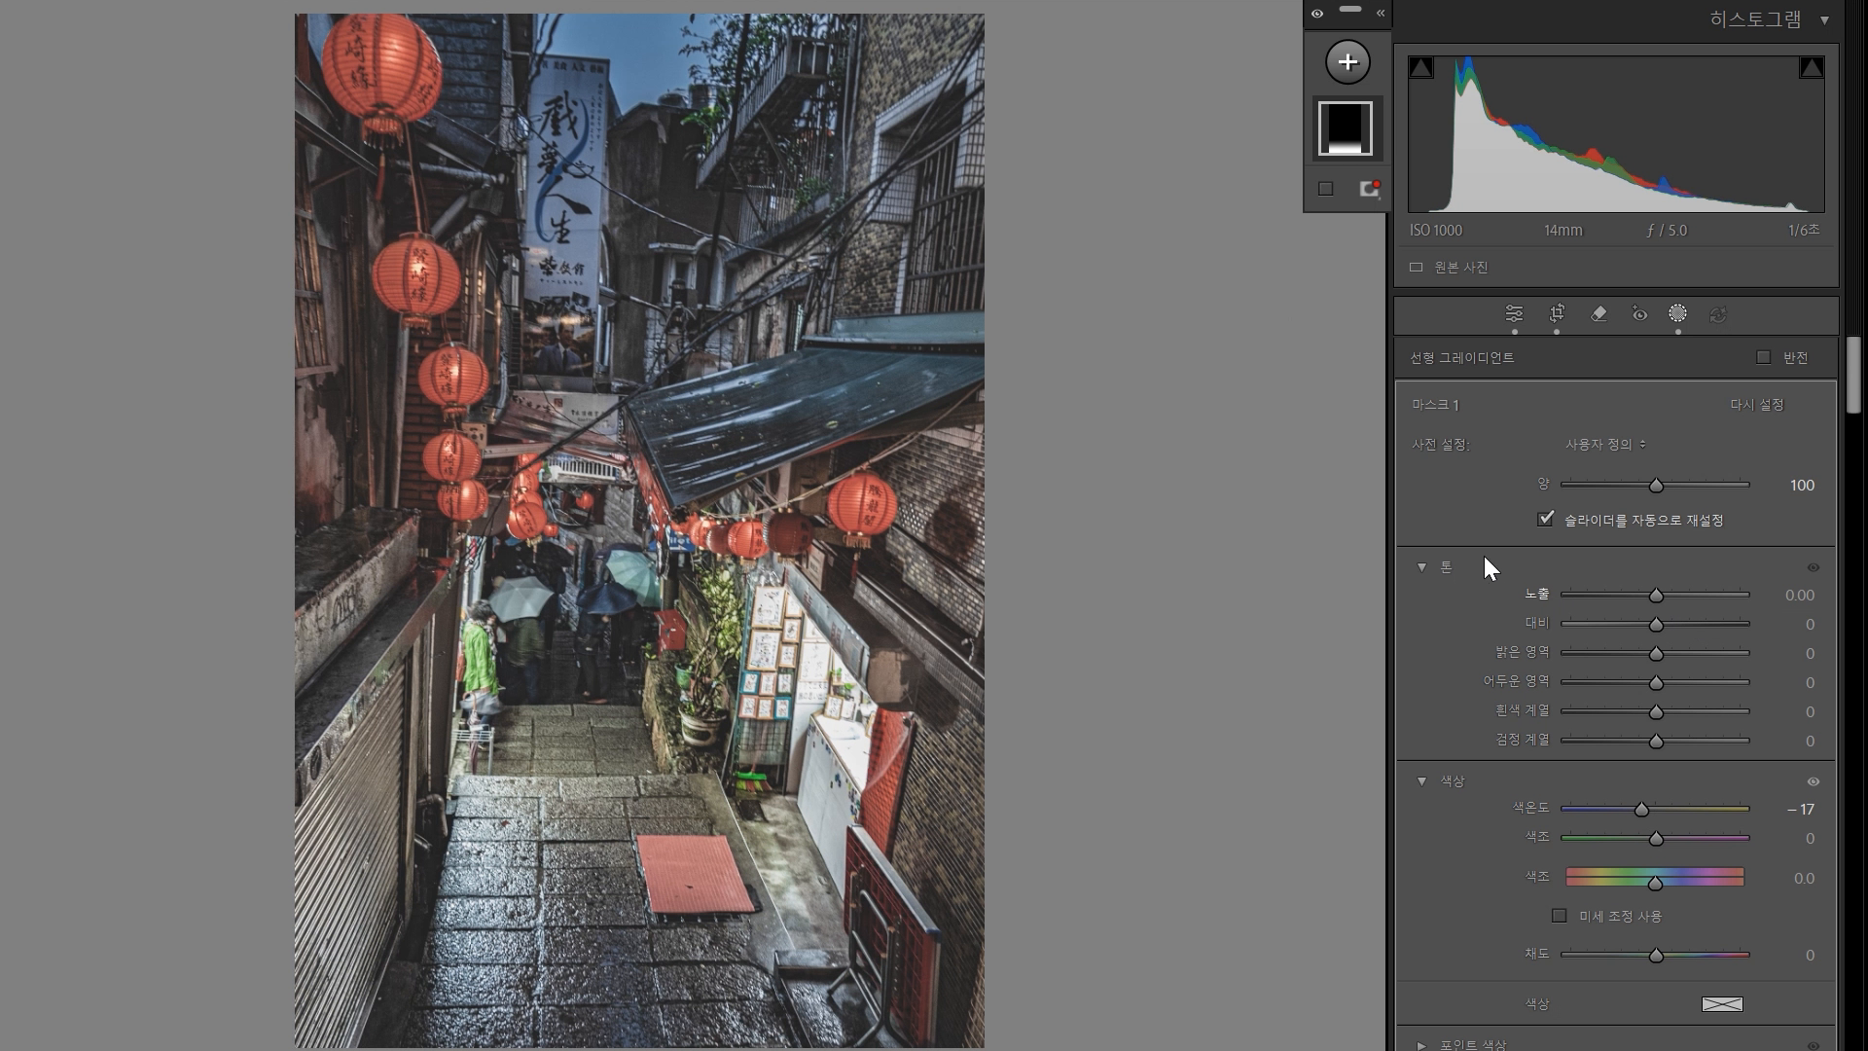
# - Add a radial gradient mask over the ribbed shutter wall beside the pavement, with highlights at −65 and exposure at −2.70
pyautogui.click(1354, 77)
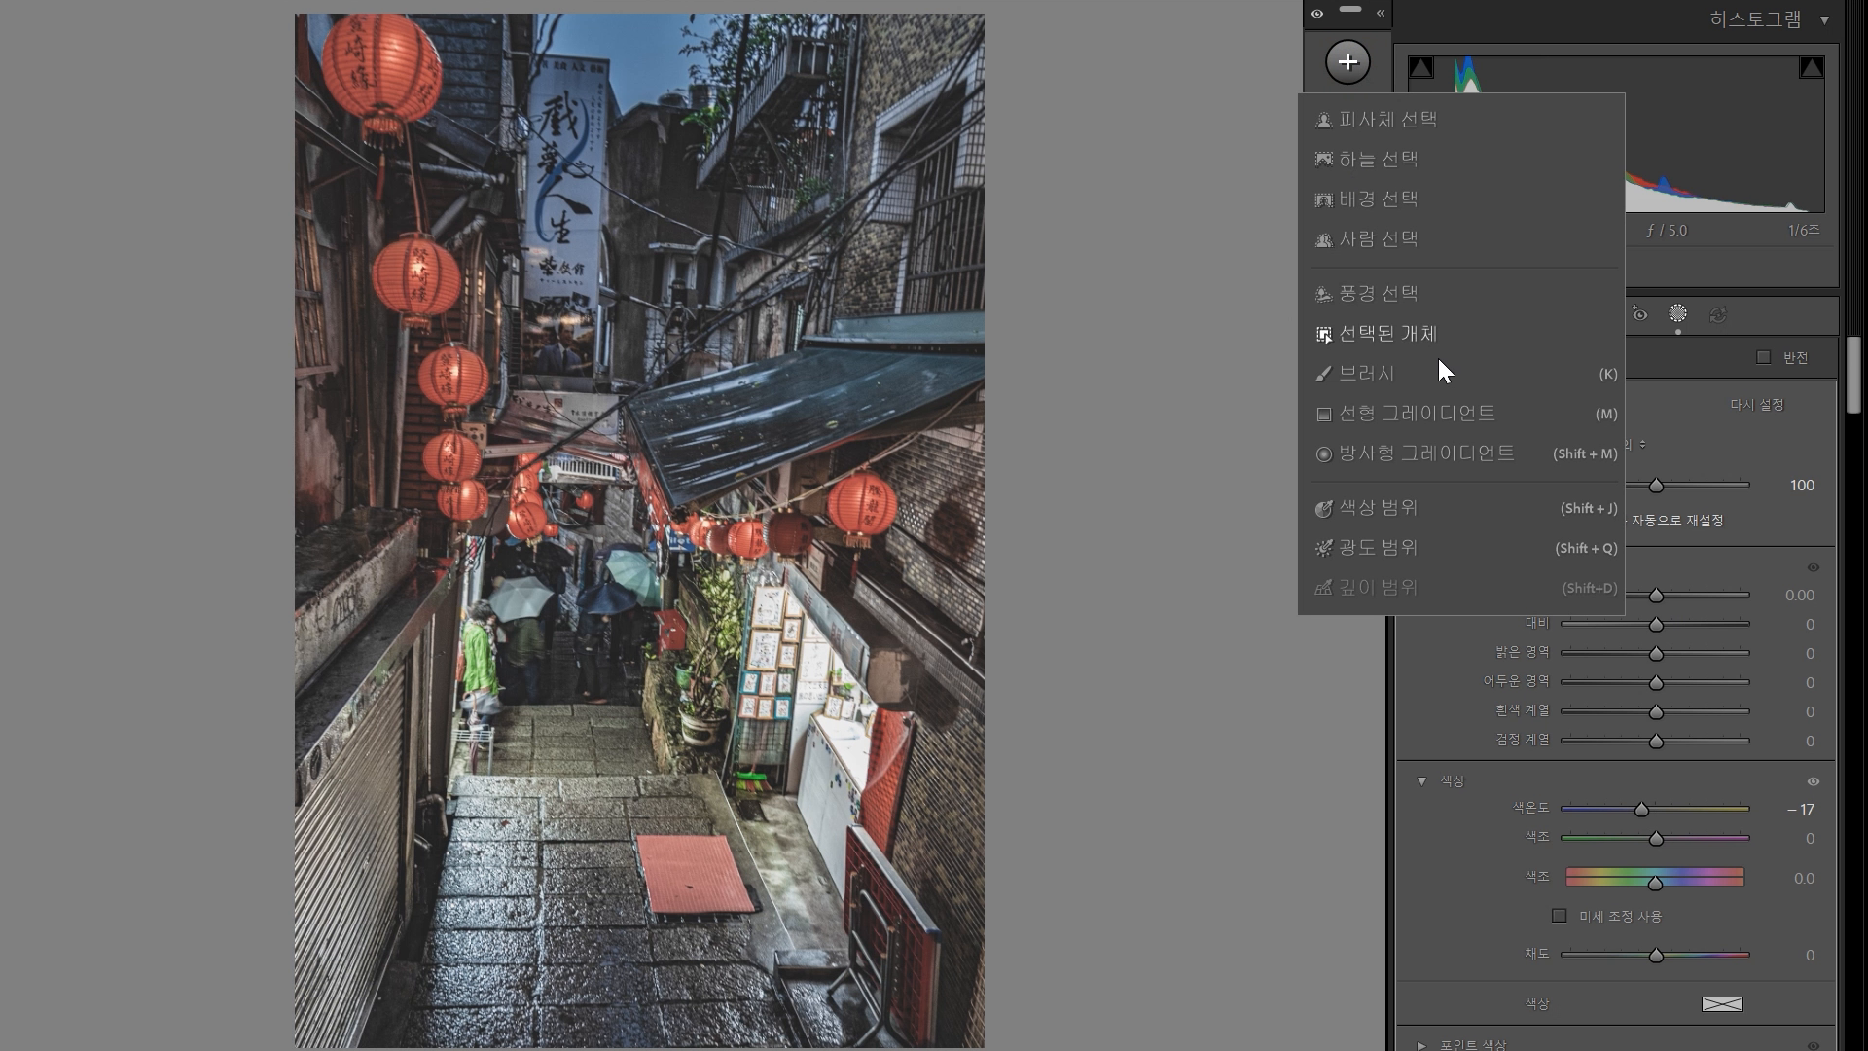
pyautogui.click(1444, 452)
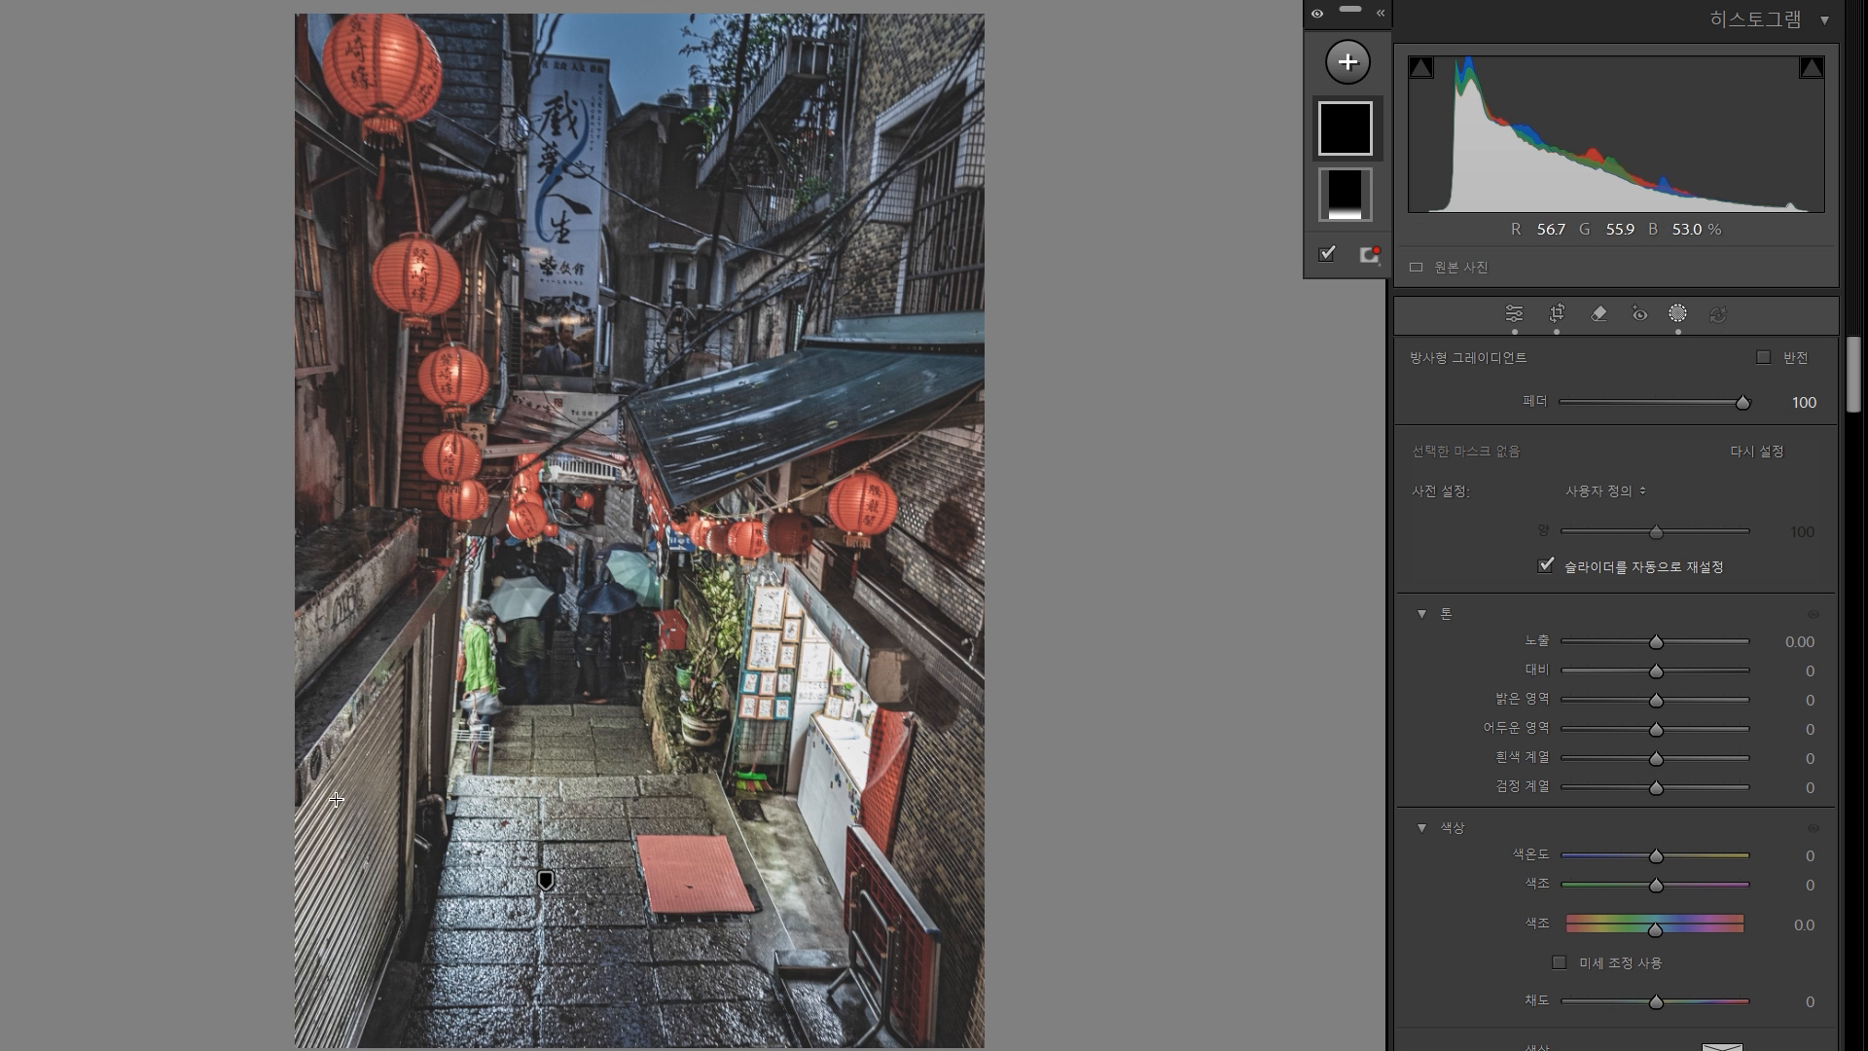
pyautogui.moveTo(336, 799); pyautogui.dragTo(448, 1048)
pyautogui.moveTo(376, 879); pyautogui.dragTo(383, 899)
pyautogui.click(1805, 693)
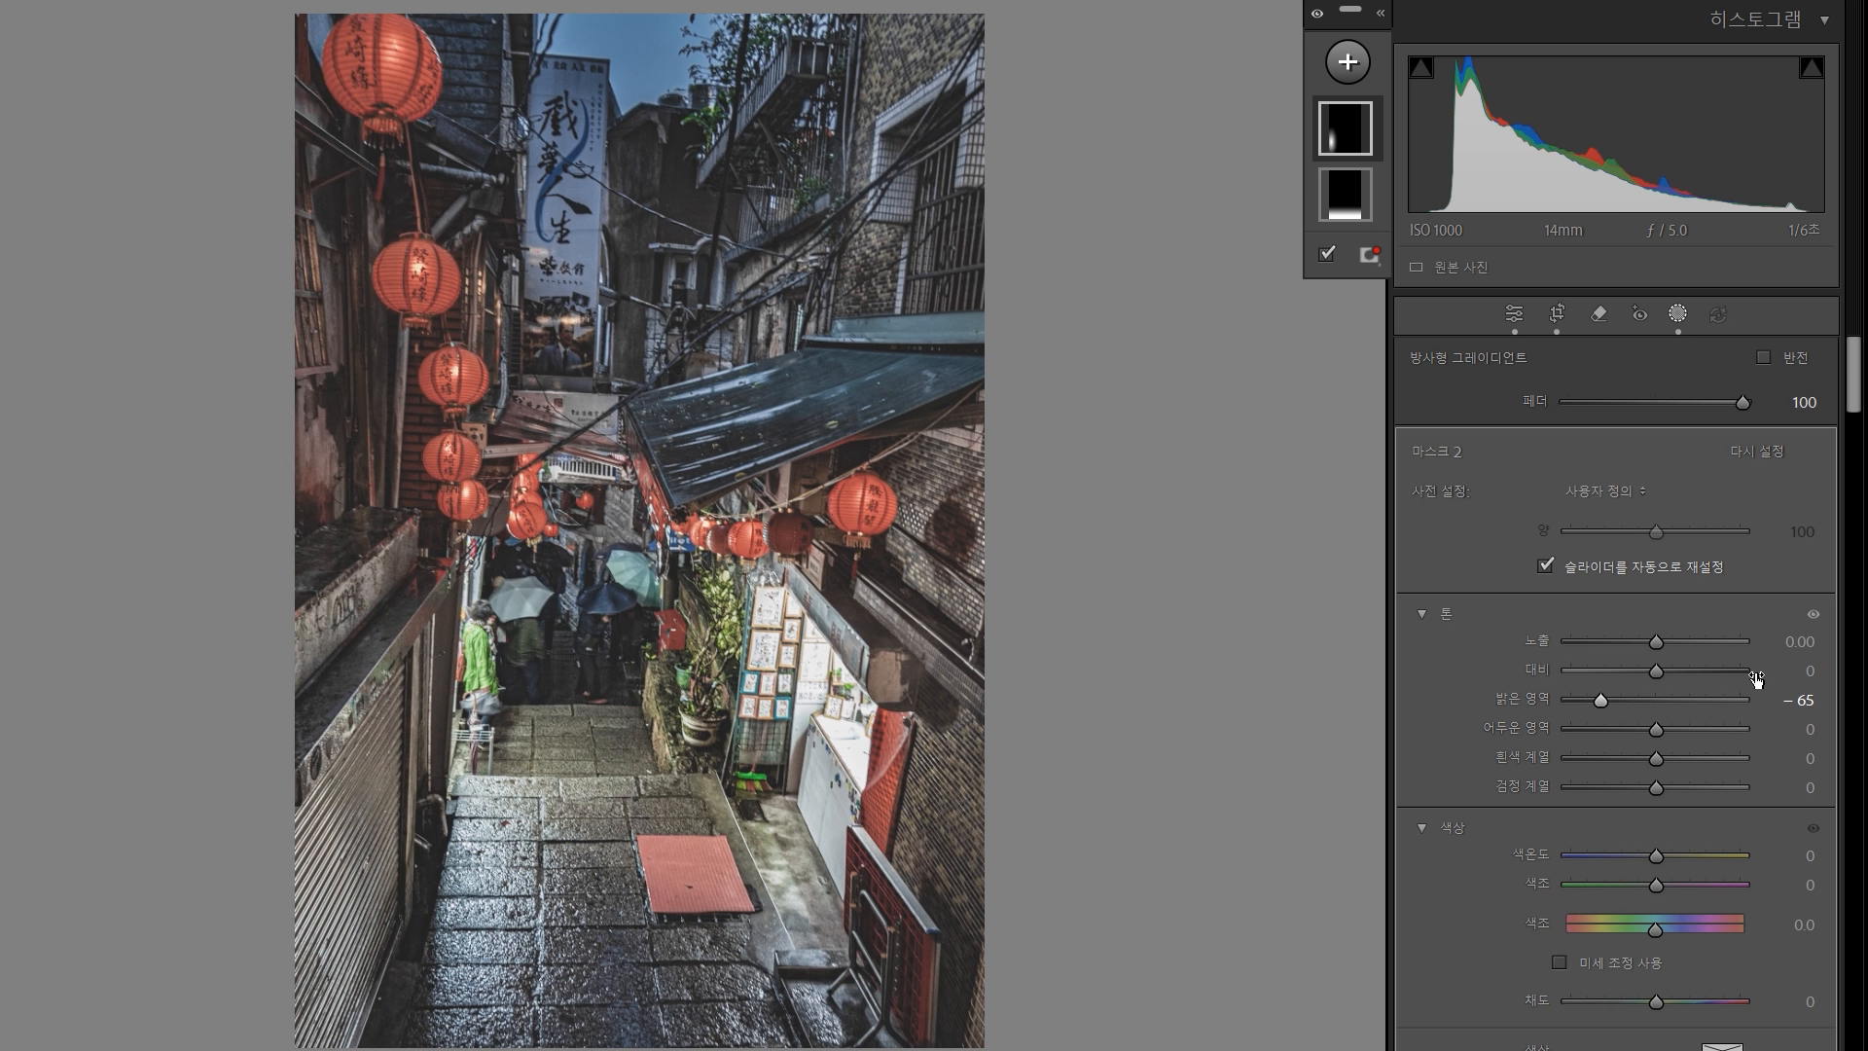
pyautogui.moveTo(1796, 644); pyautogui.dragTo(1670, 645)
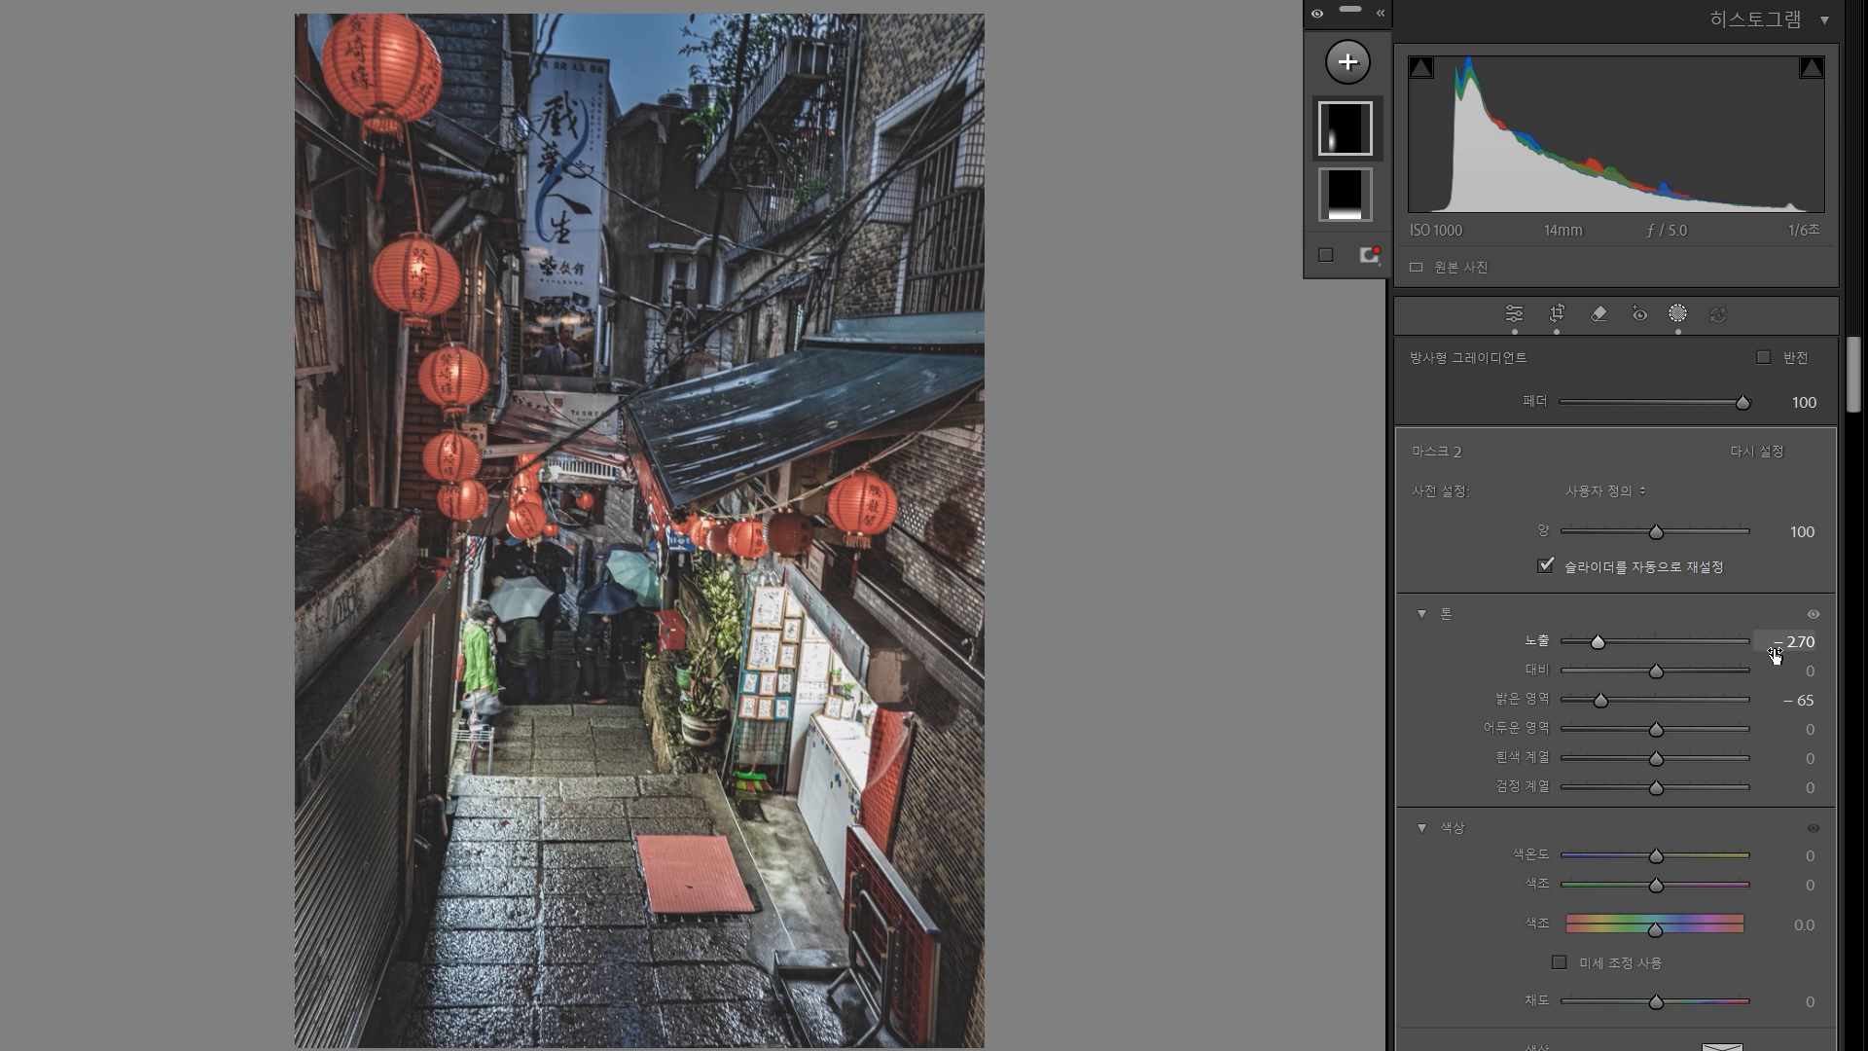
# - Add a small radial gradient mask over the bright stall counter under the awning and set its highlights to −38
pyautogui.click(1352, 61)
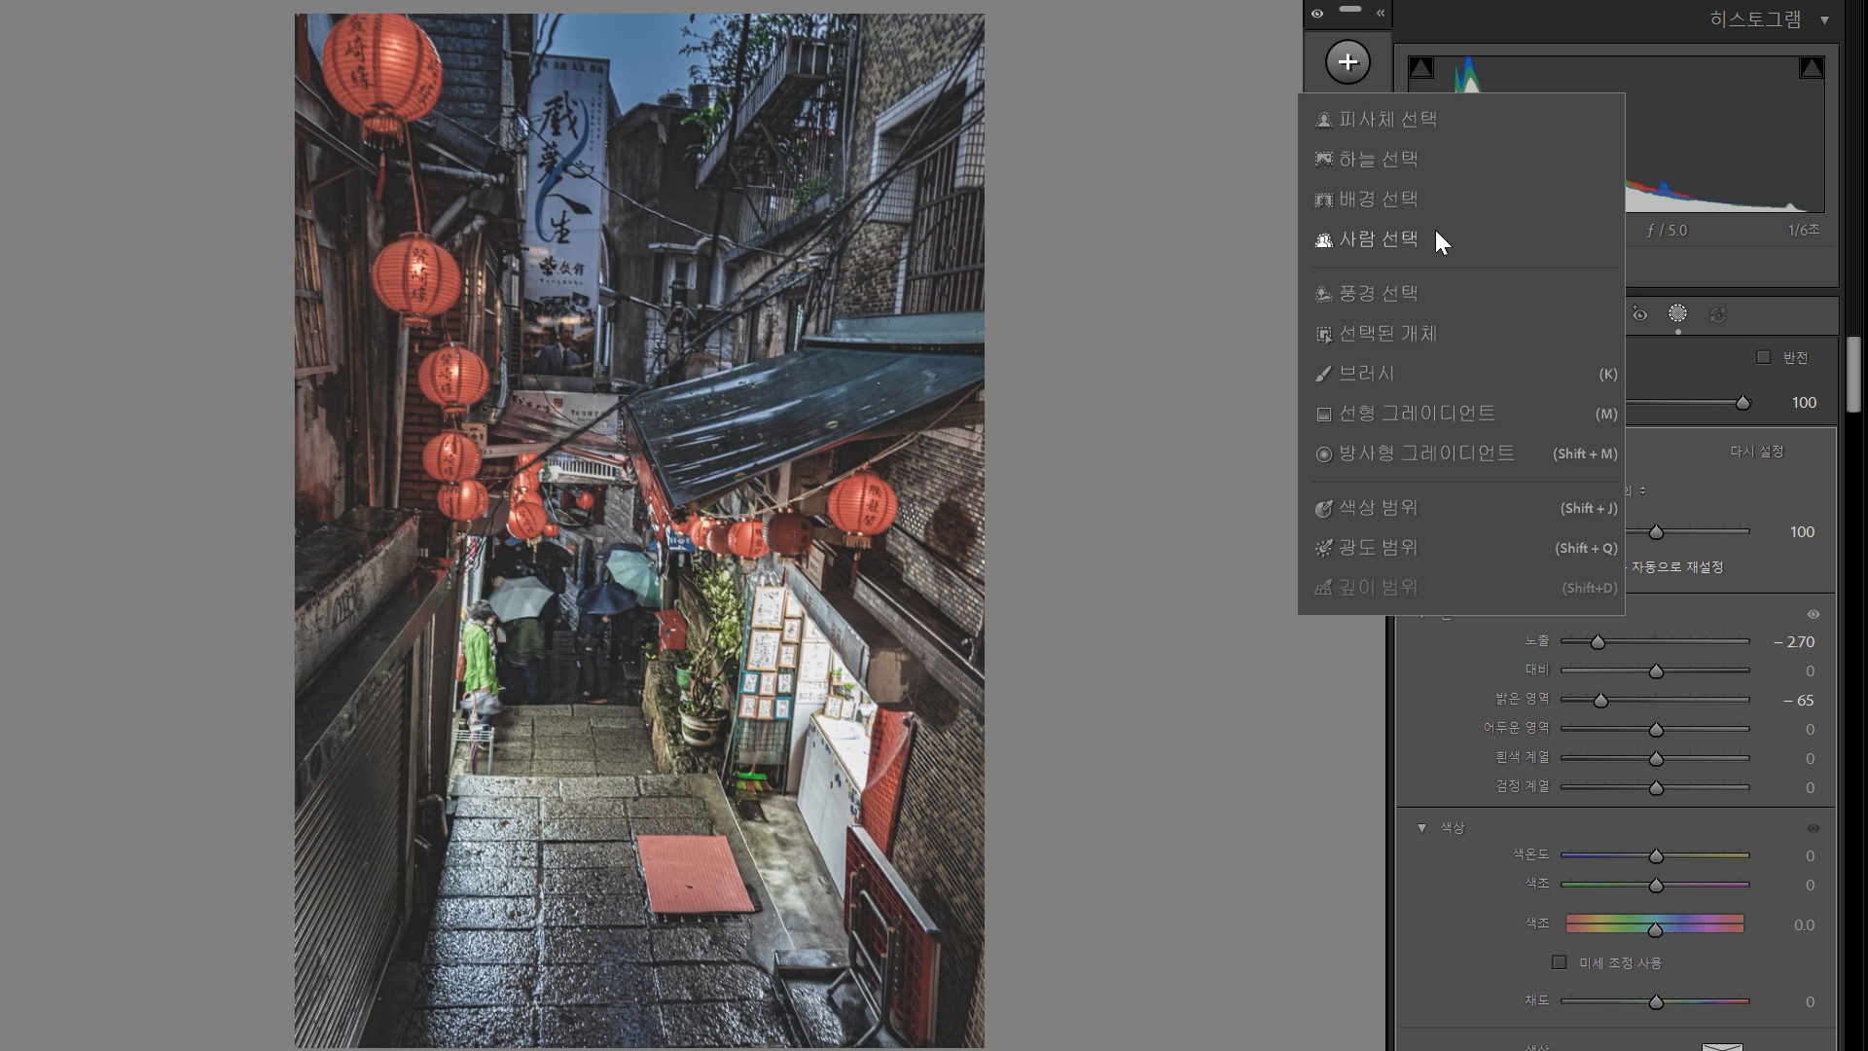
pyautogui.click(1372, 453)
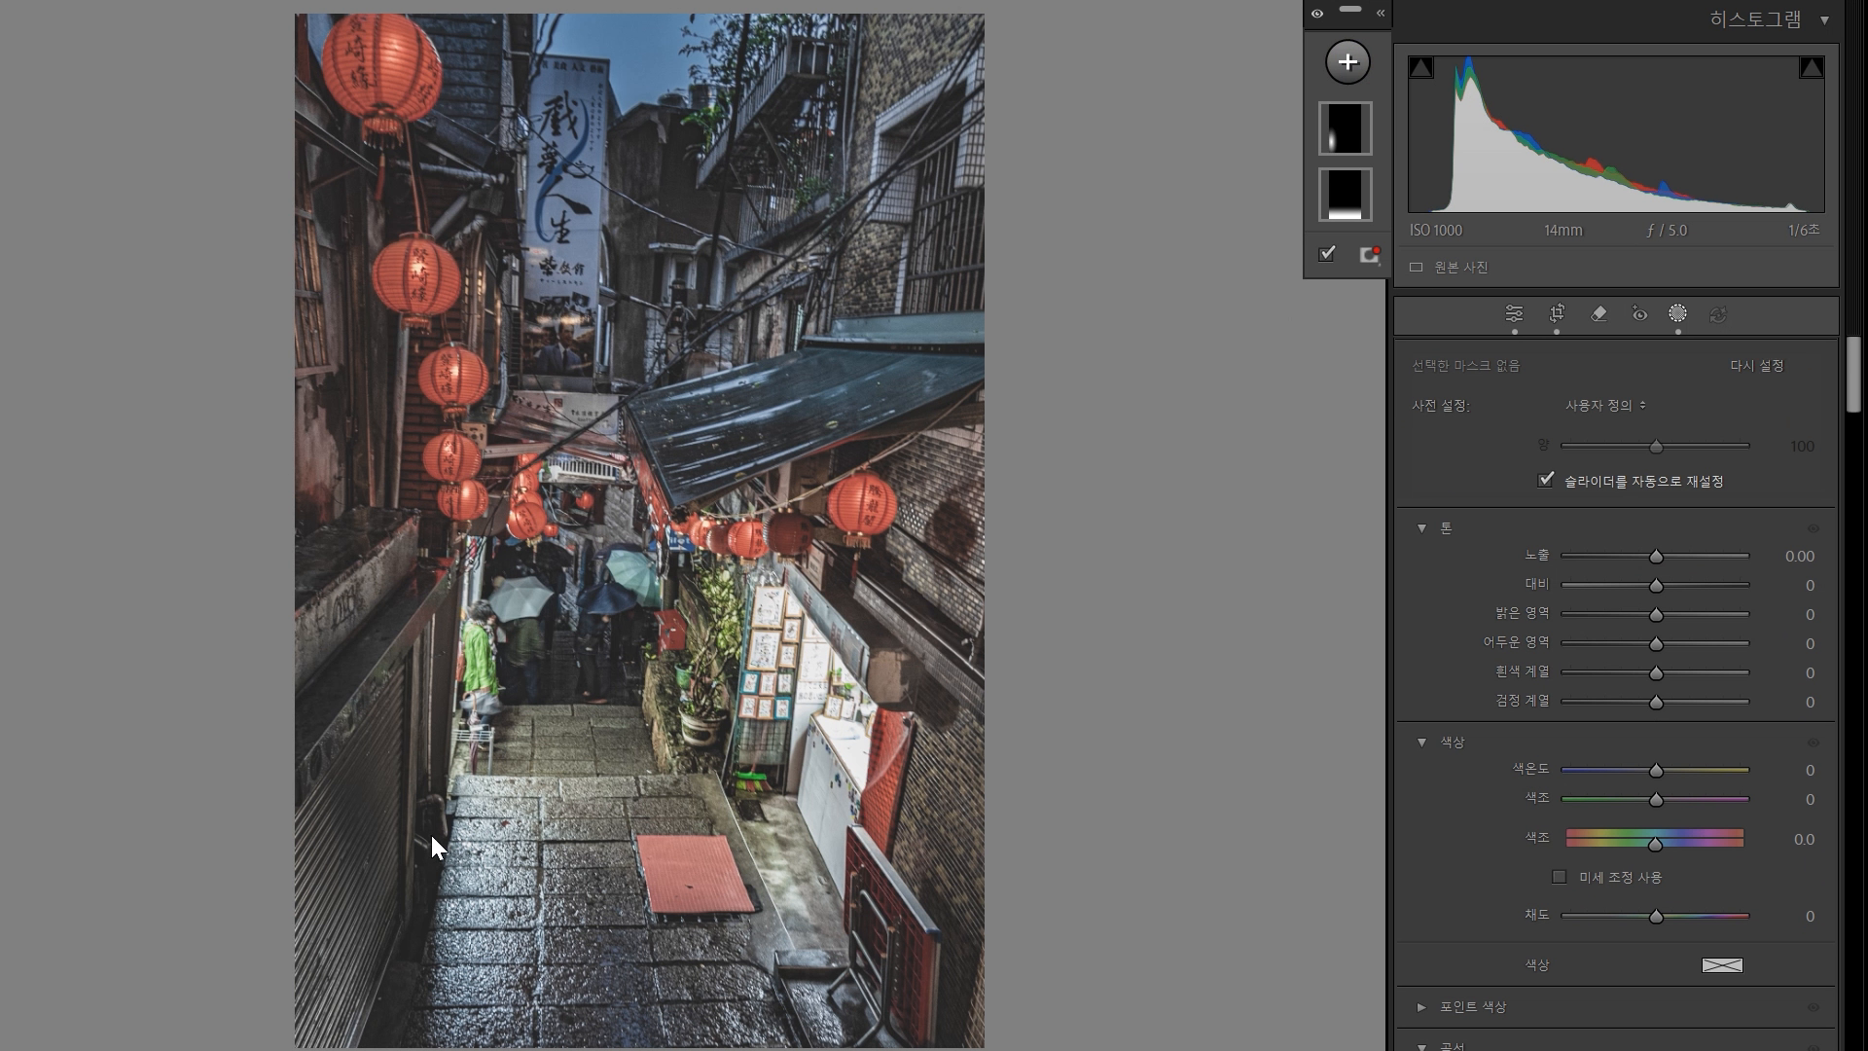
pyautogui.moveTo(835, 686); pyautogui.dragTo(847, 743)
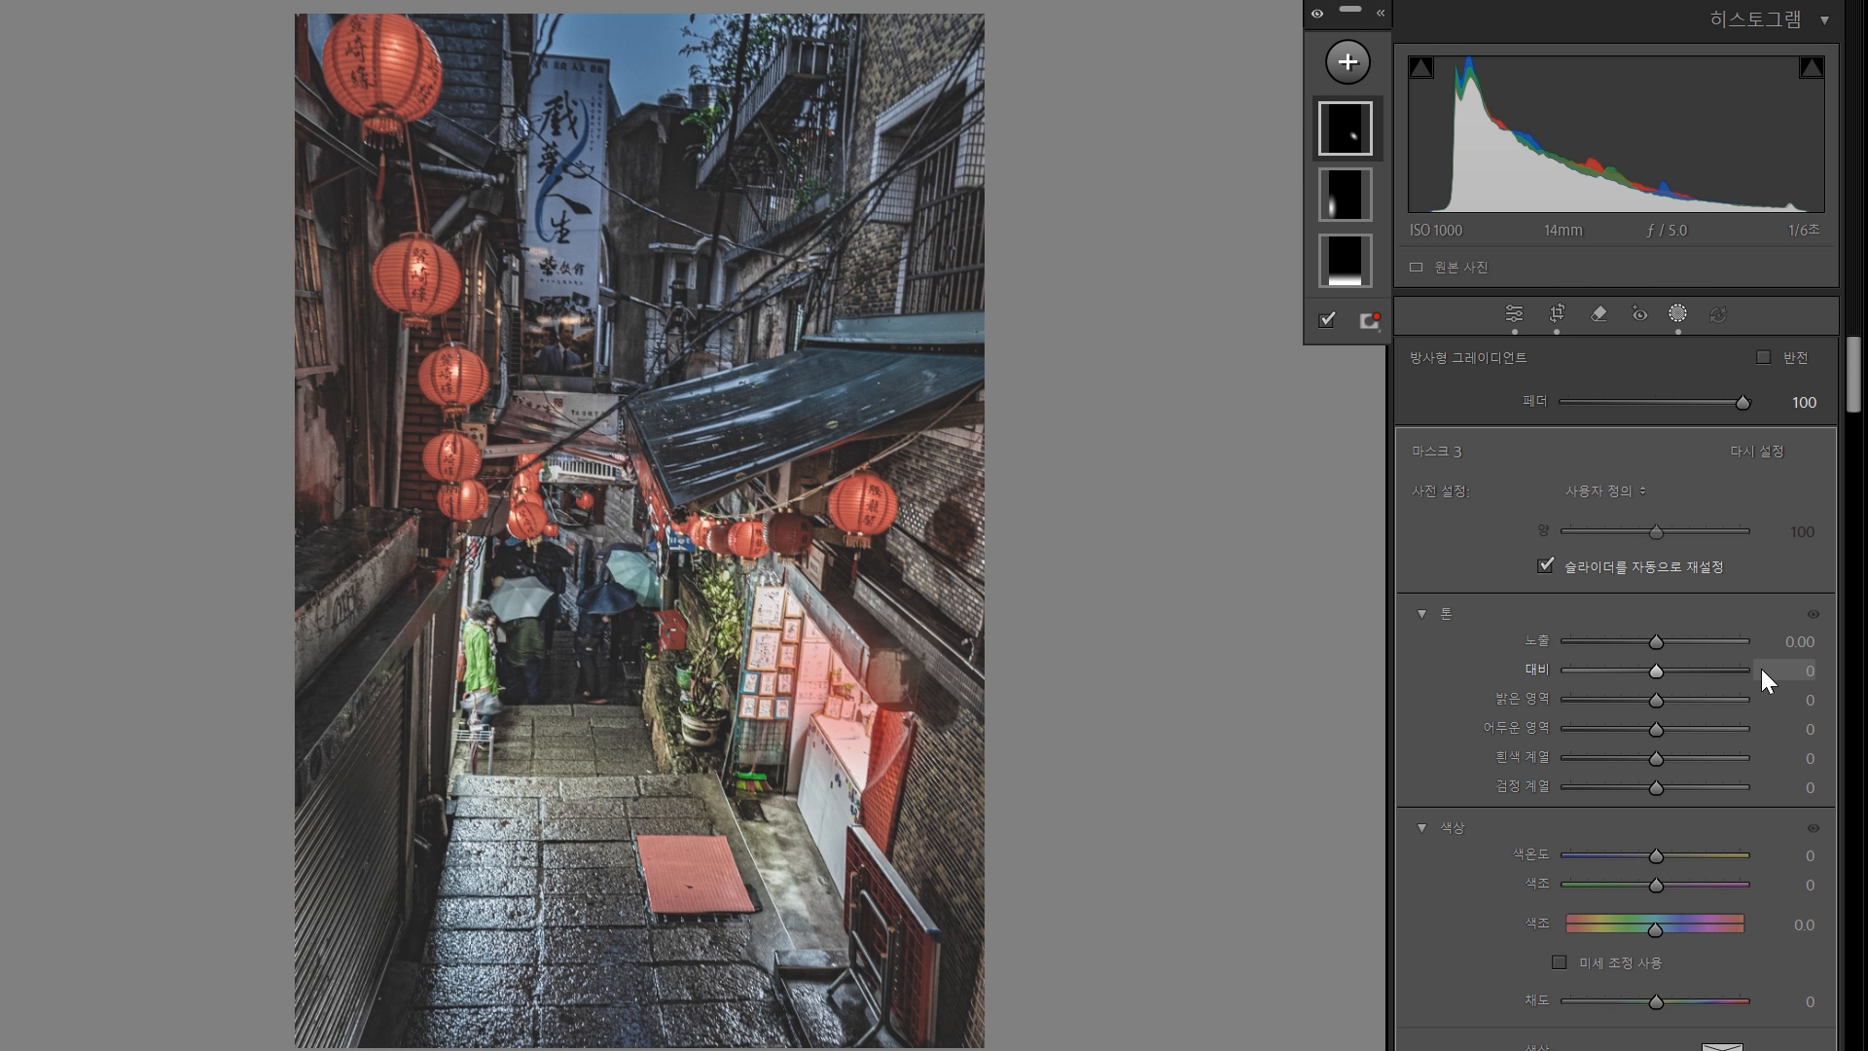
pyautogui.moveTo(1799, 709); pyautogui.dragTo(1798, 700)
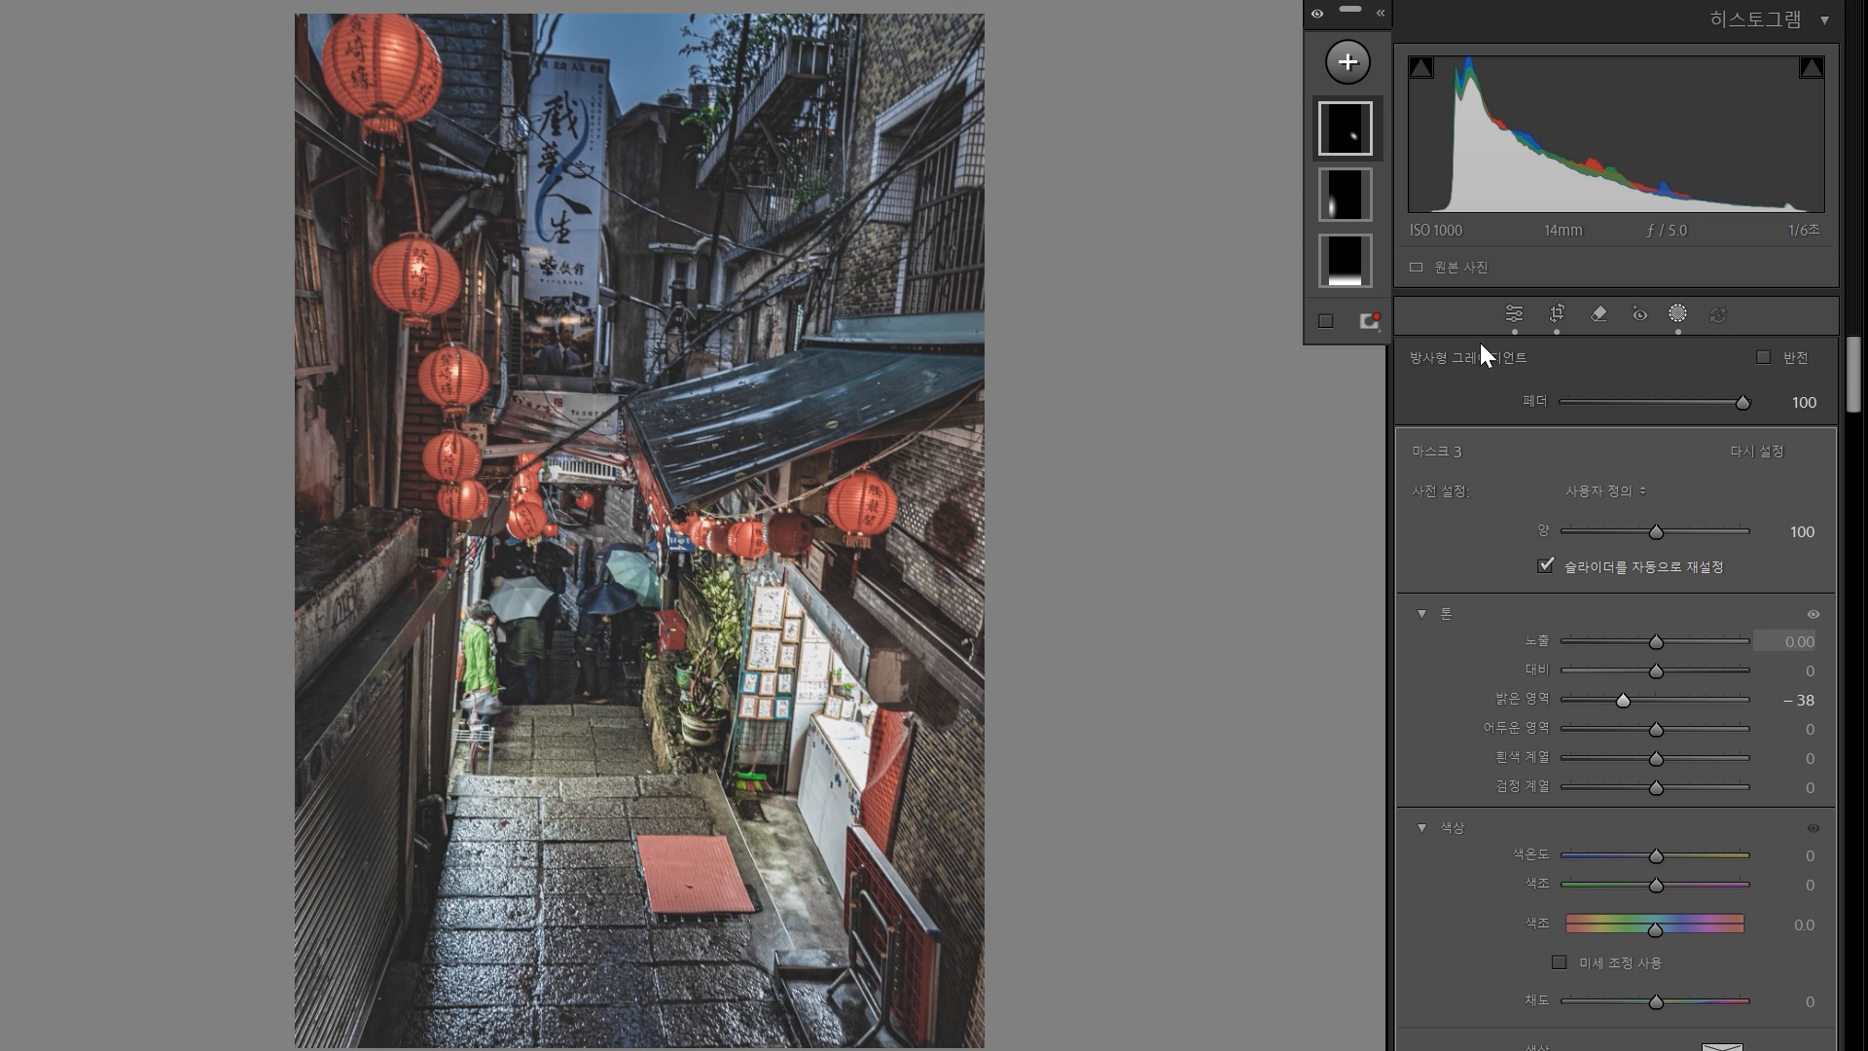
# - Add a wide radial gradient mask over the nearest wet paving stones, with temperature at −11 and tint at 24
pyautogui.click(1347, 62)
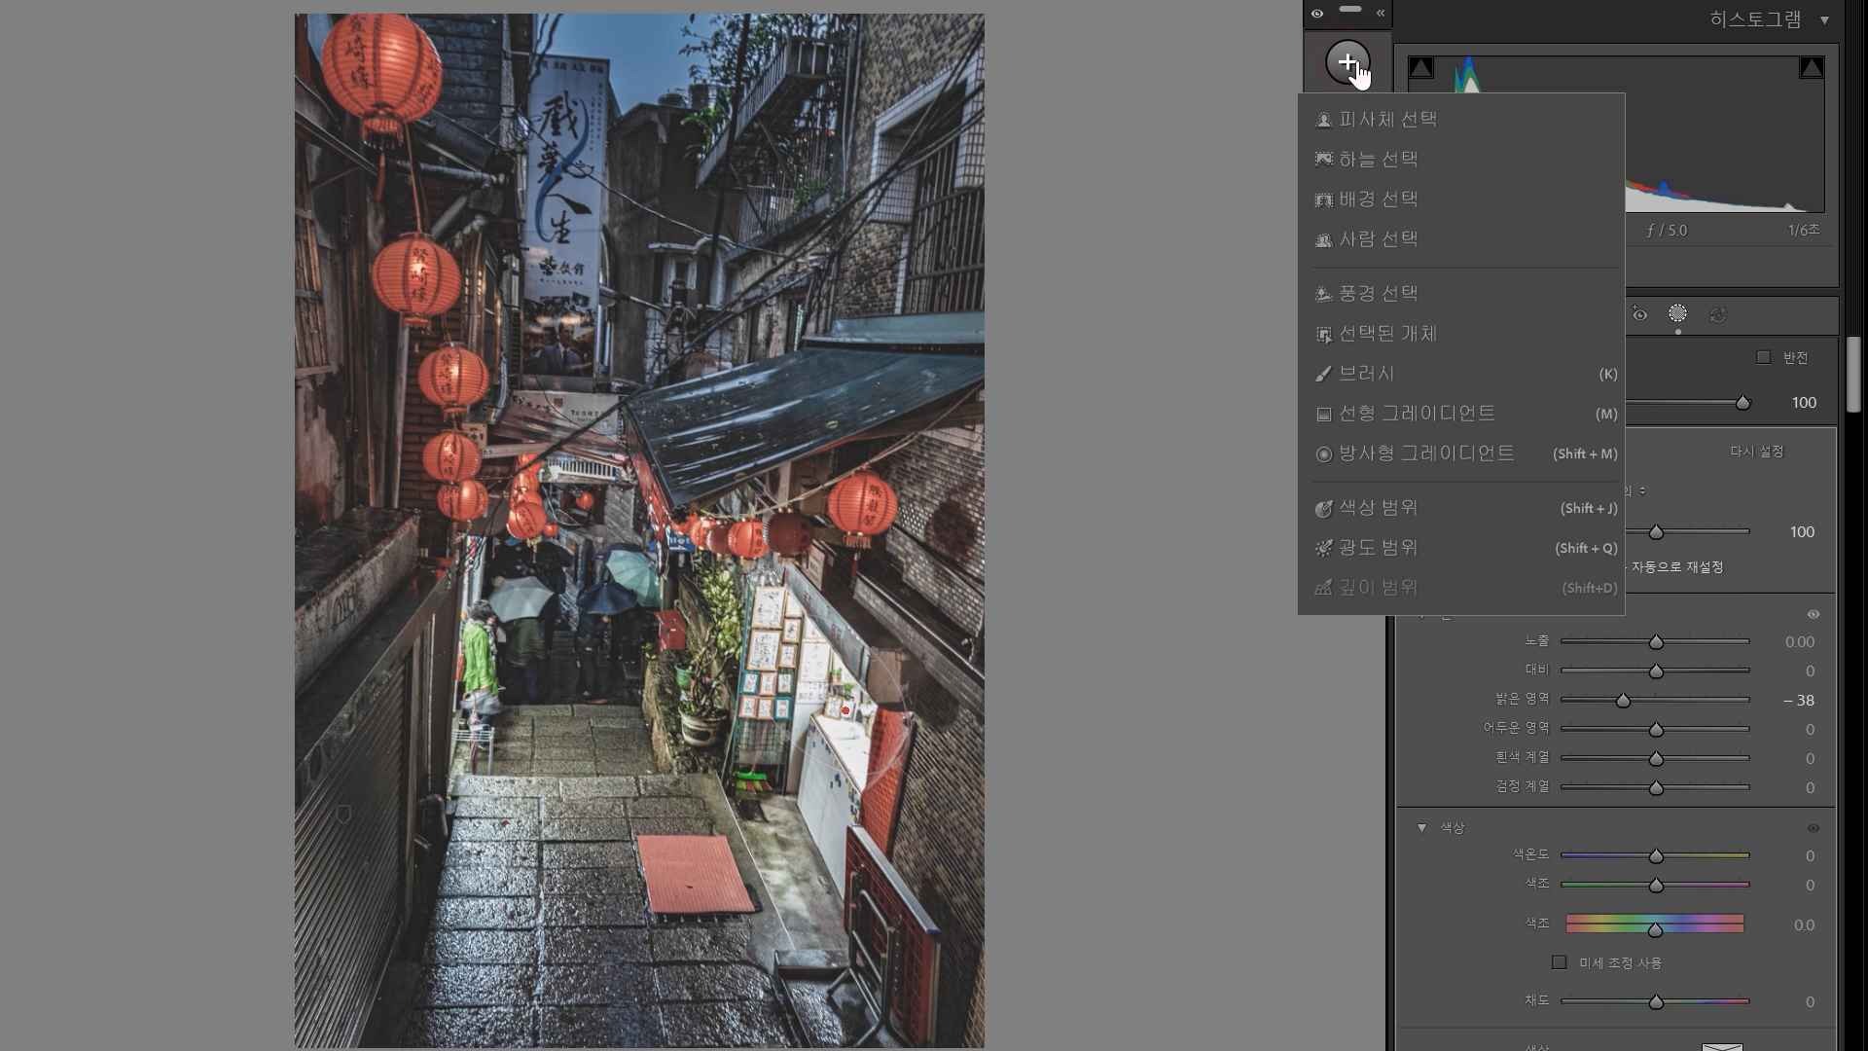
pyautogui.click(1467, 454)
pyautogui.moveTo(544, 987); pyautogui.dragTo(778, 891)
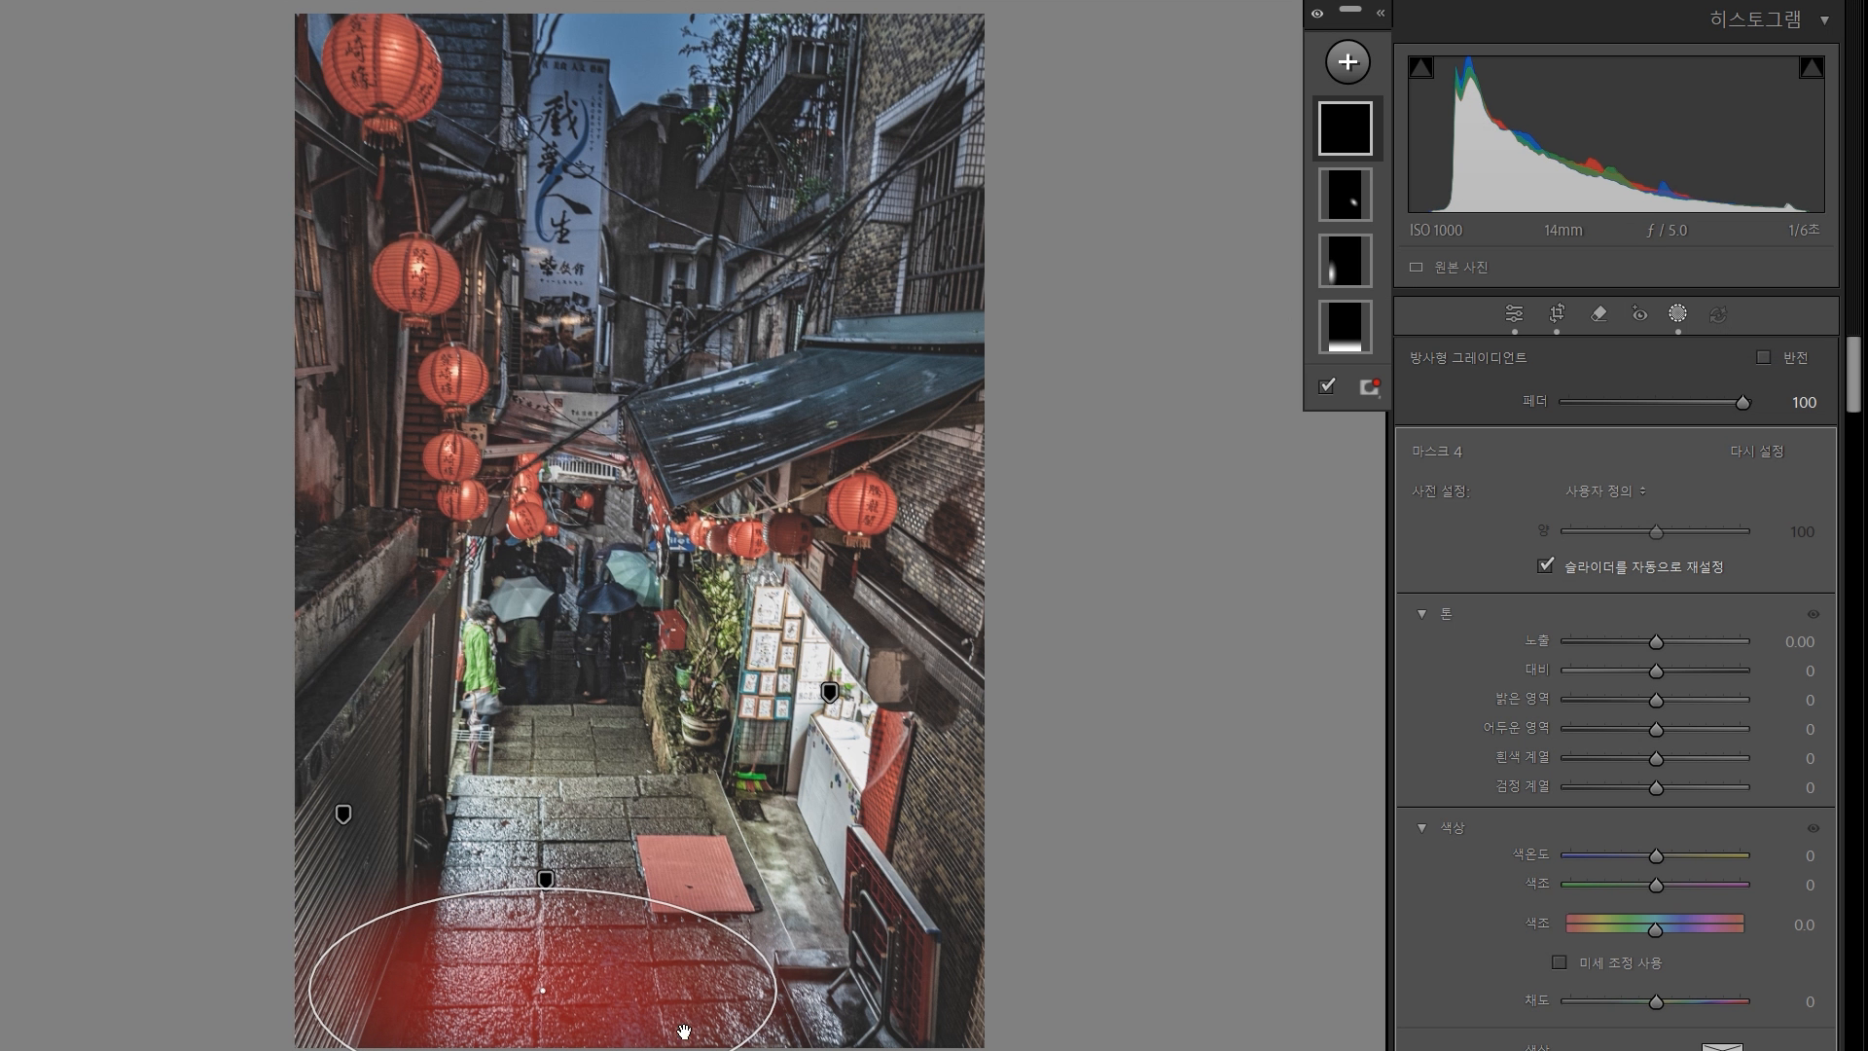
pyautogui.moveTo(543, 990); pyautogui.dragTo(576, 983)
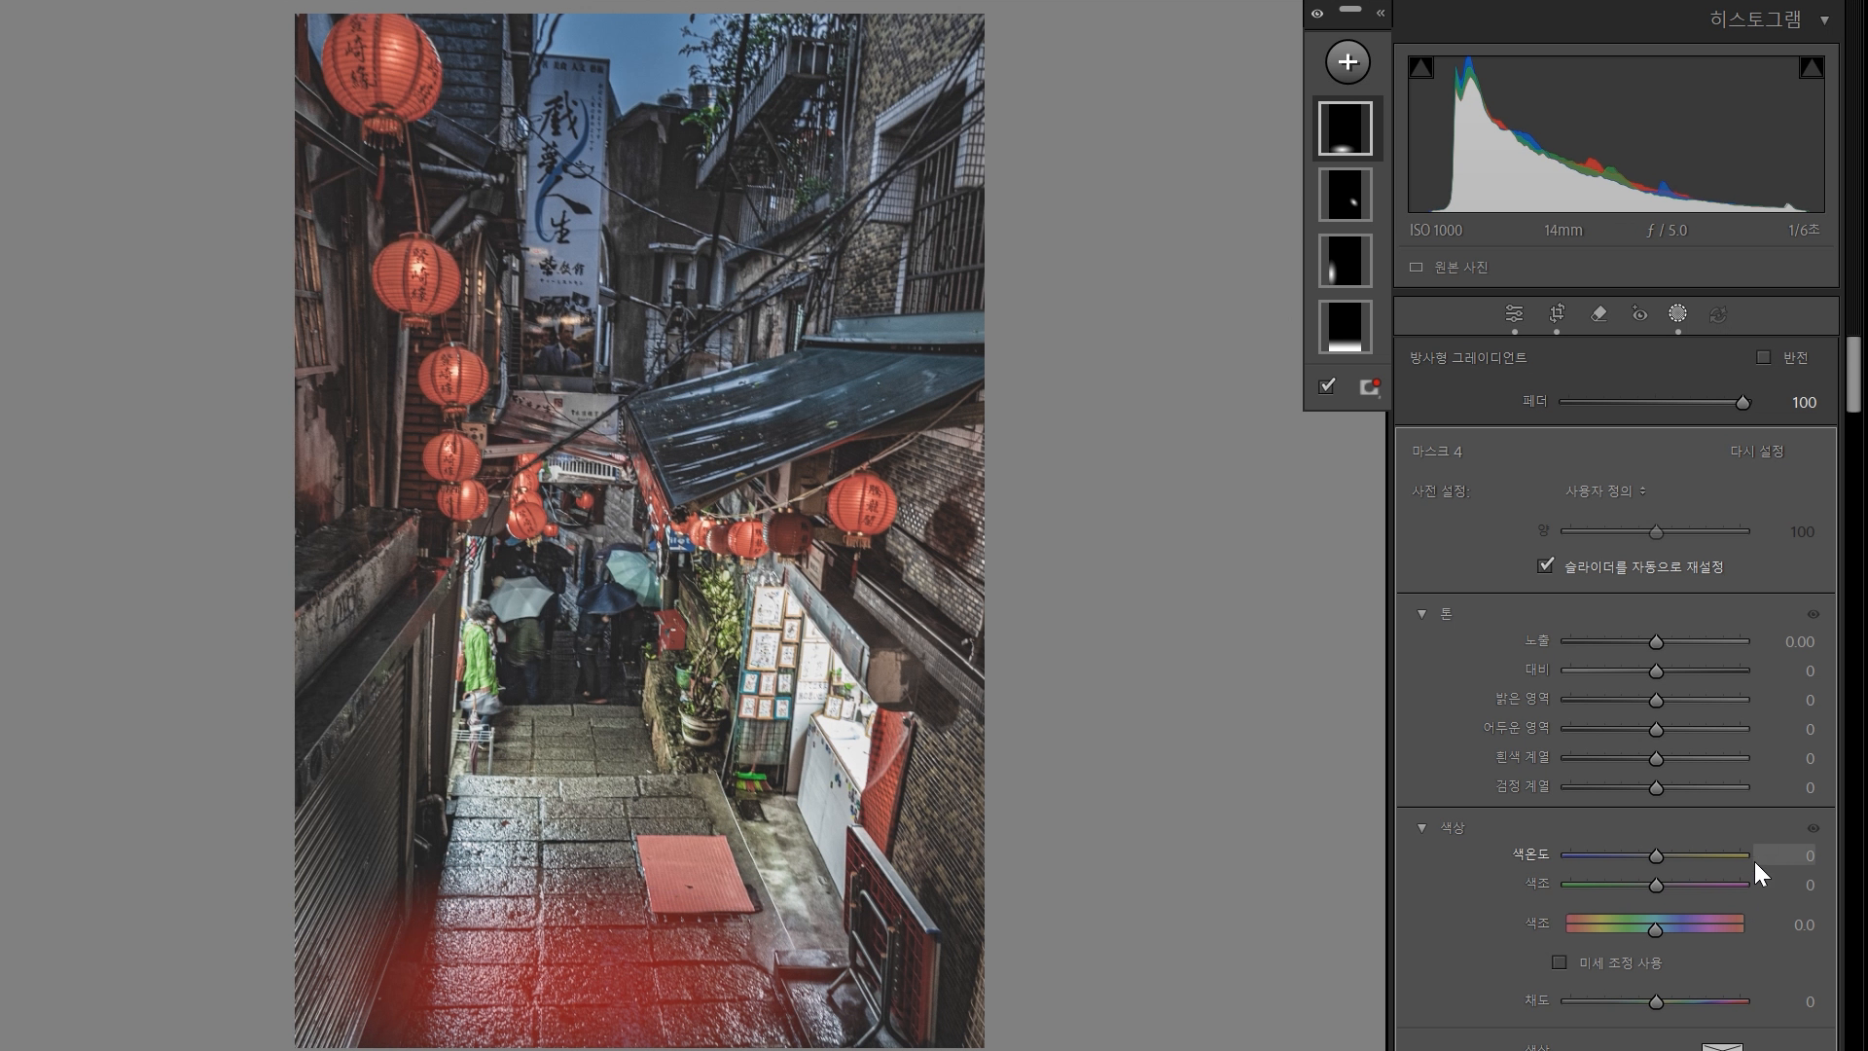
pyautogui.moveTo(1783, 859); pyautogui.dragTo(1779, 859)
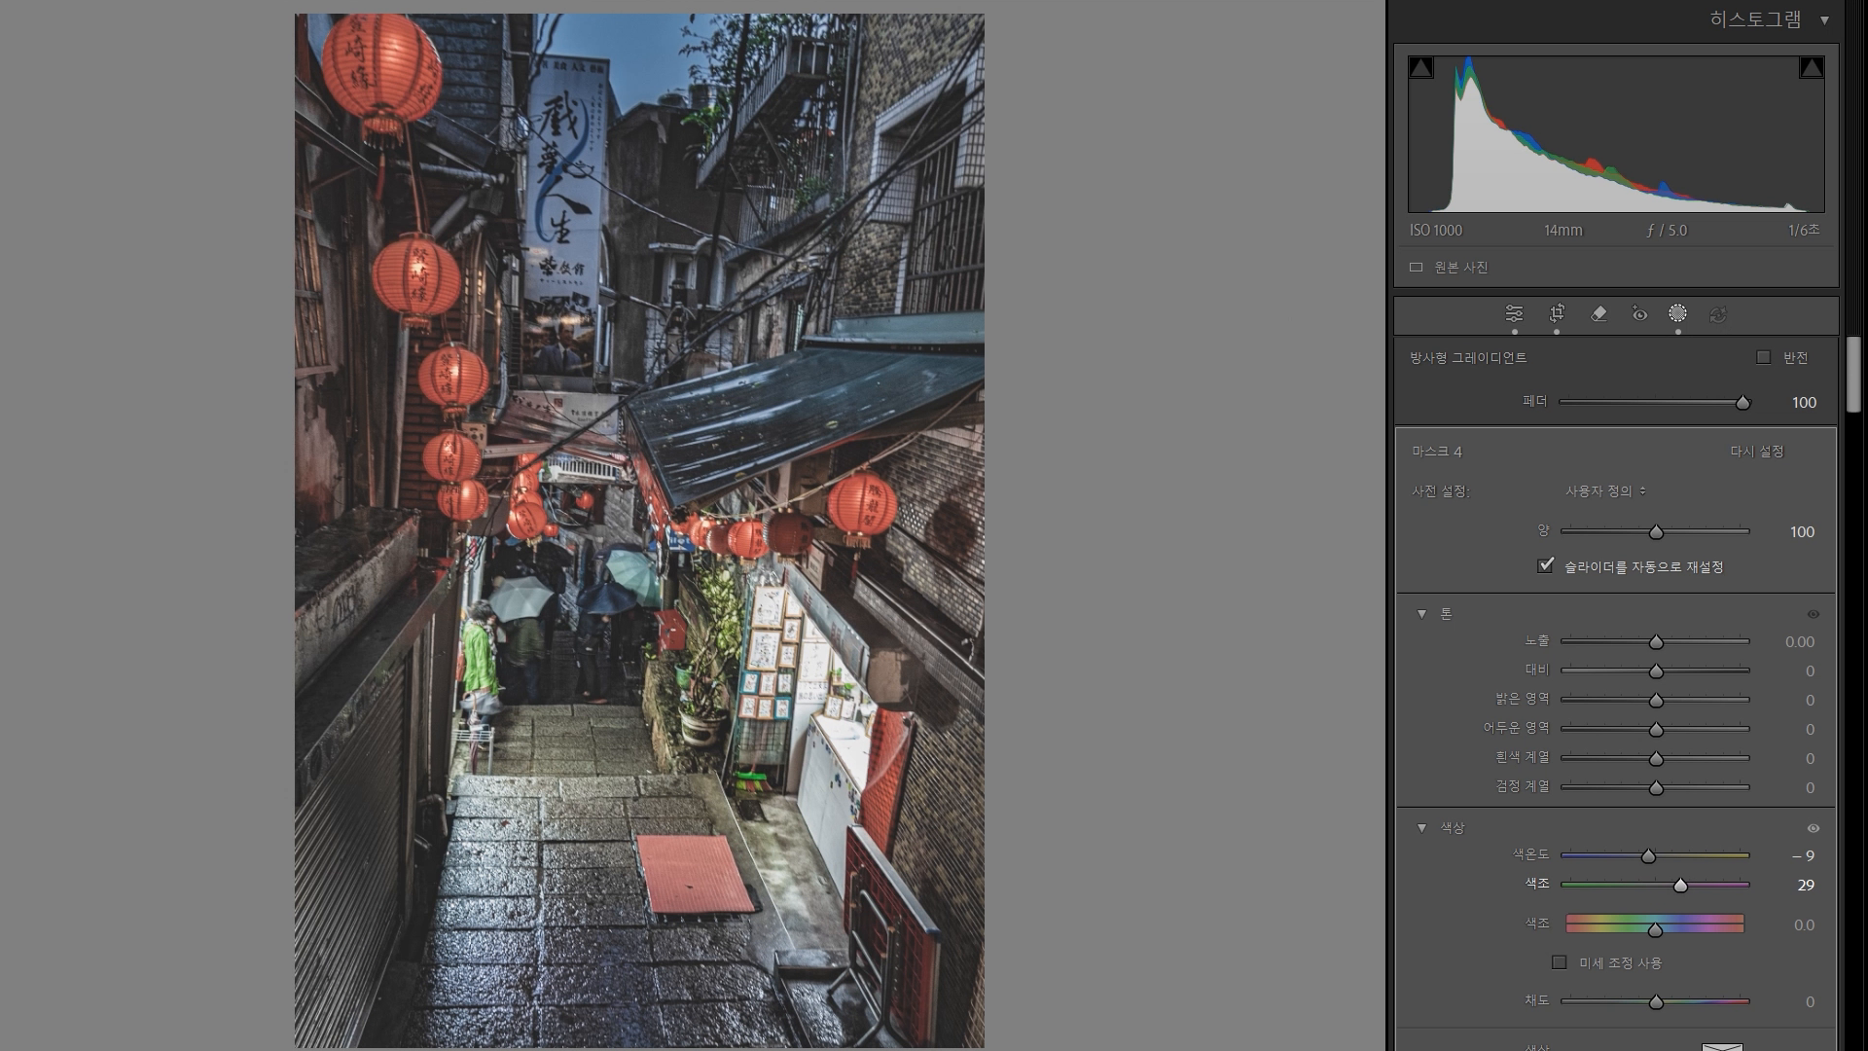
pyautogui.moveTo(1807, 893); pyautogui.dragTo(1804, 893)
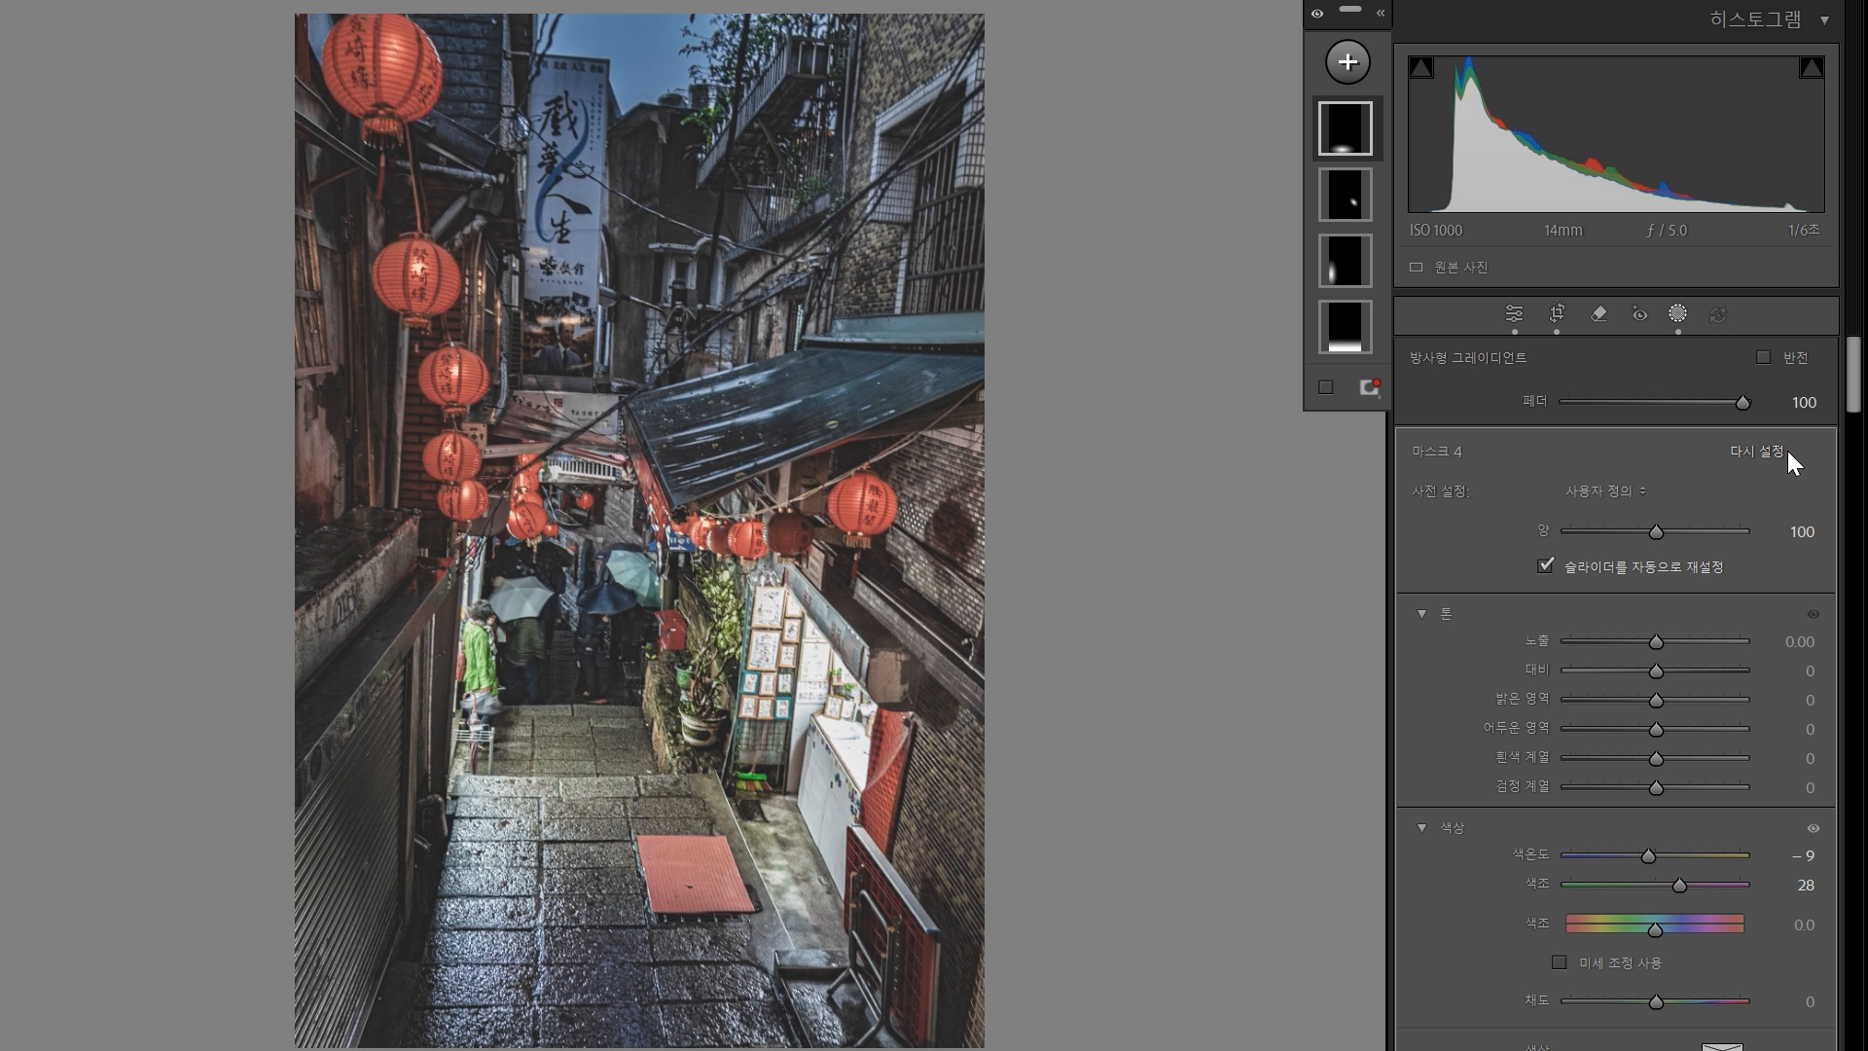
# - Compare the alley photo with all masks hidden and shown
pyautogui.click(1318, 14)
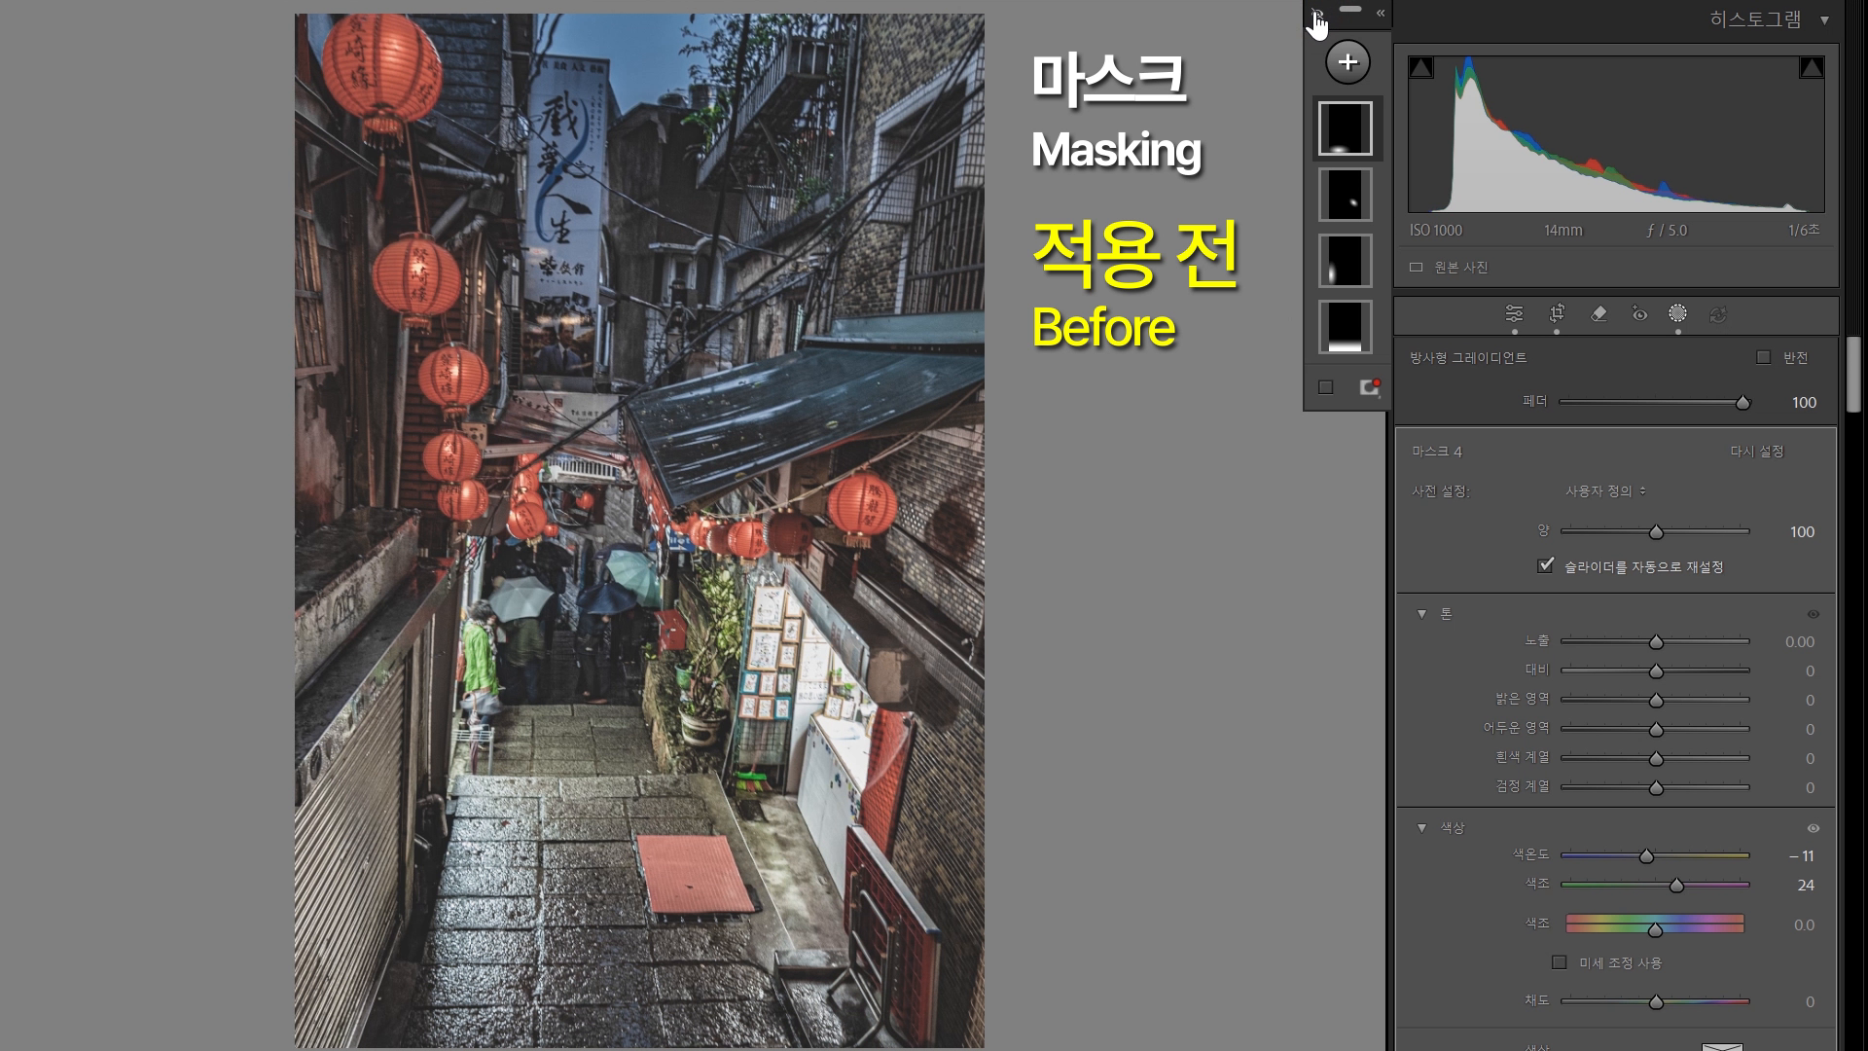
pyautogui.click(1318, 14)
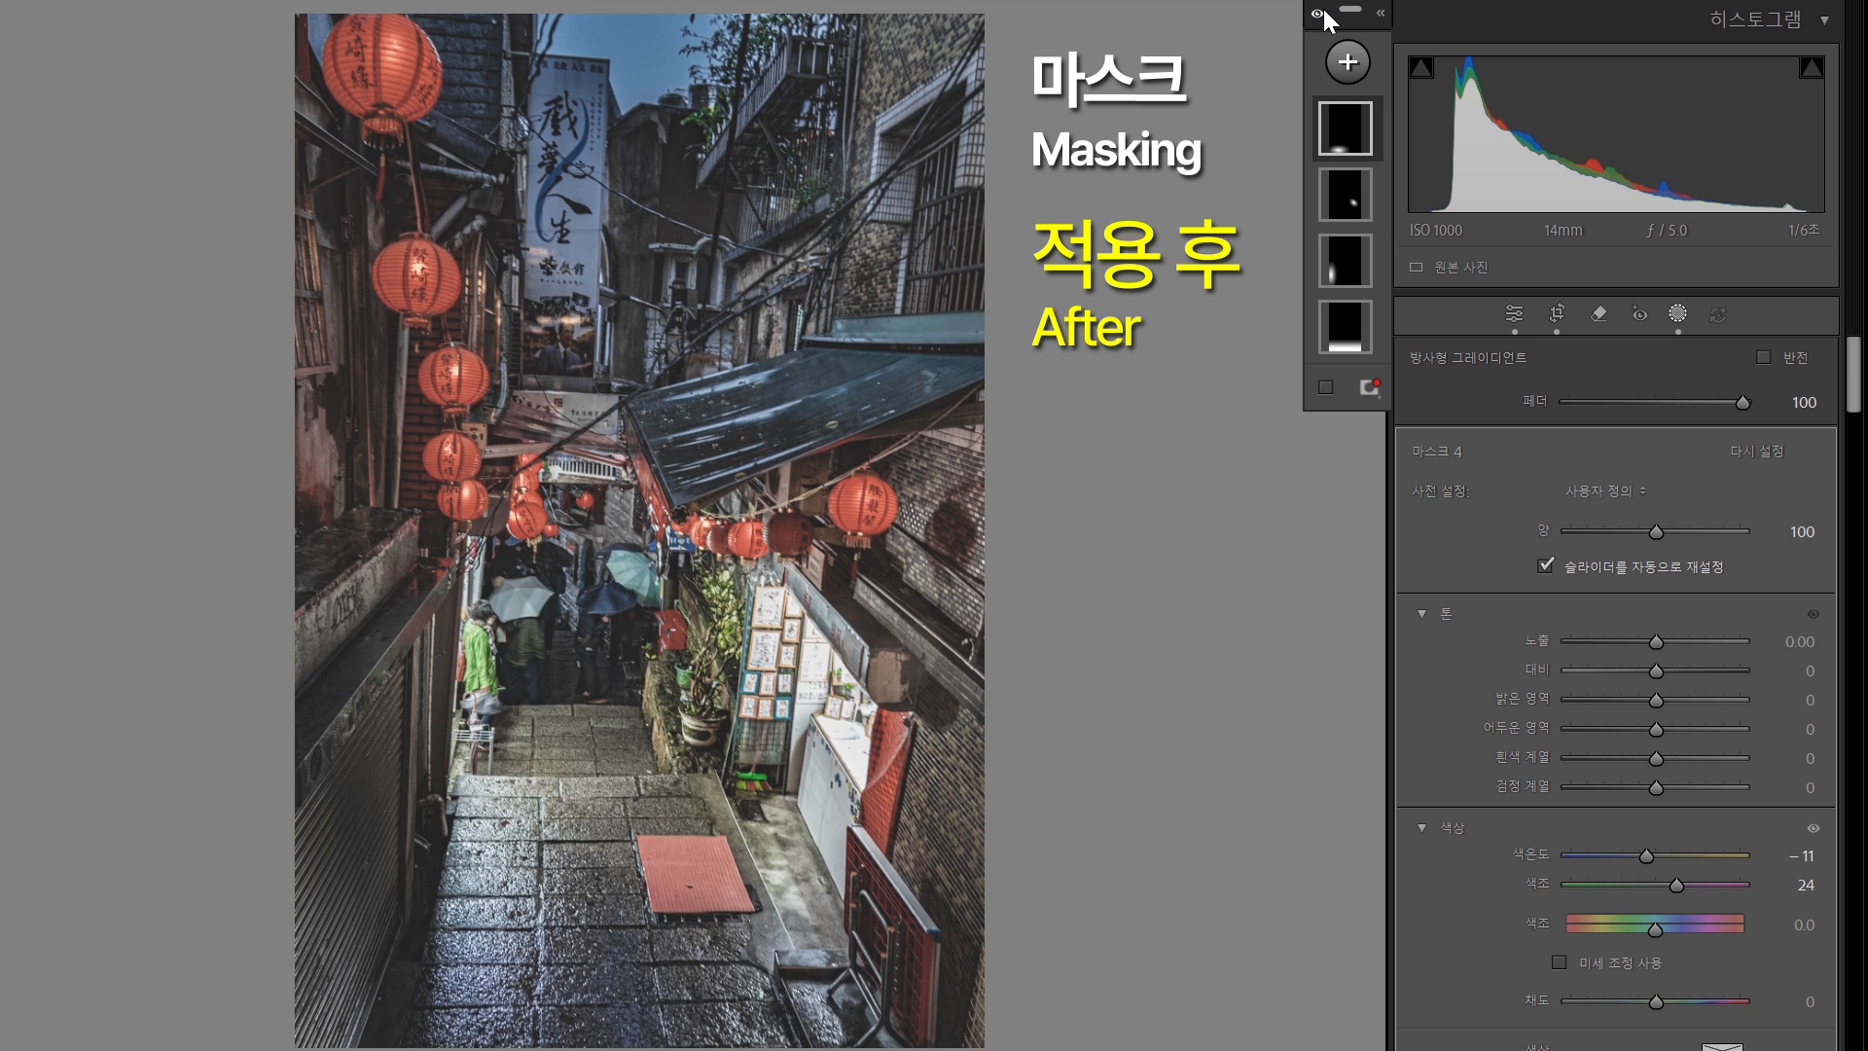
pyautogui.click(1320, 18)
pyautogui.click(1325, 17)
pyautogui.click(1319, 16)
pyautogui.click(1319, 16)
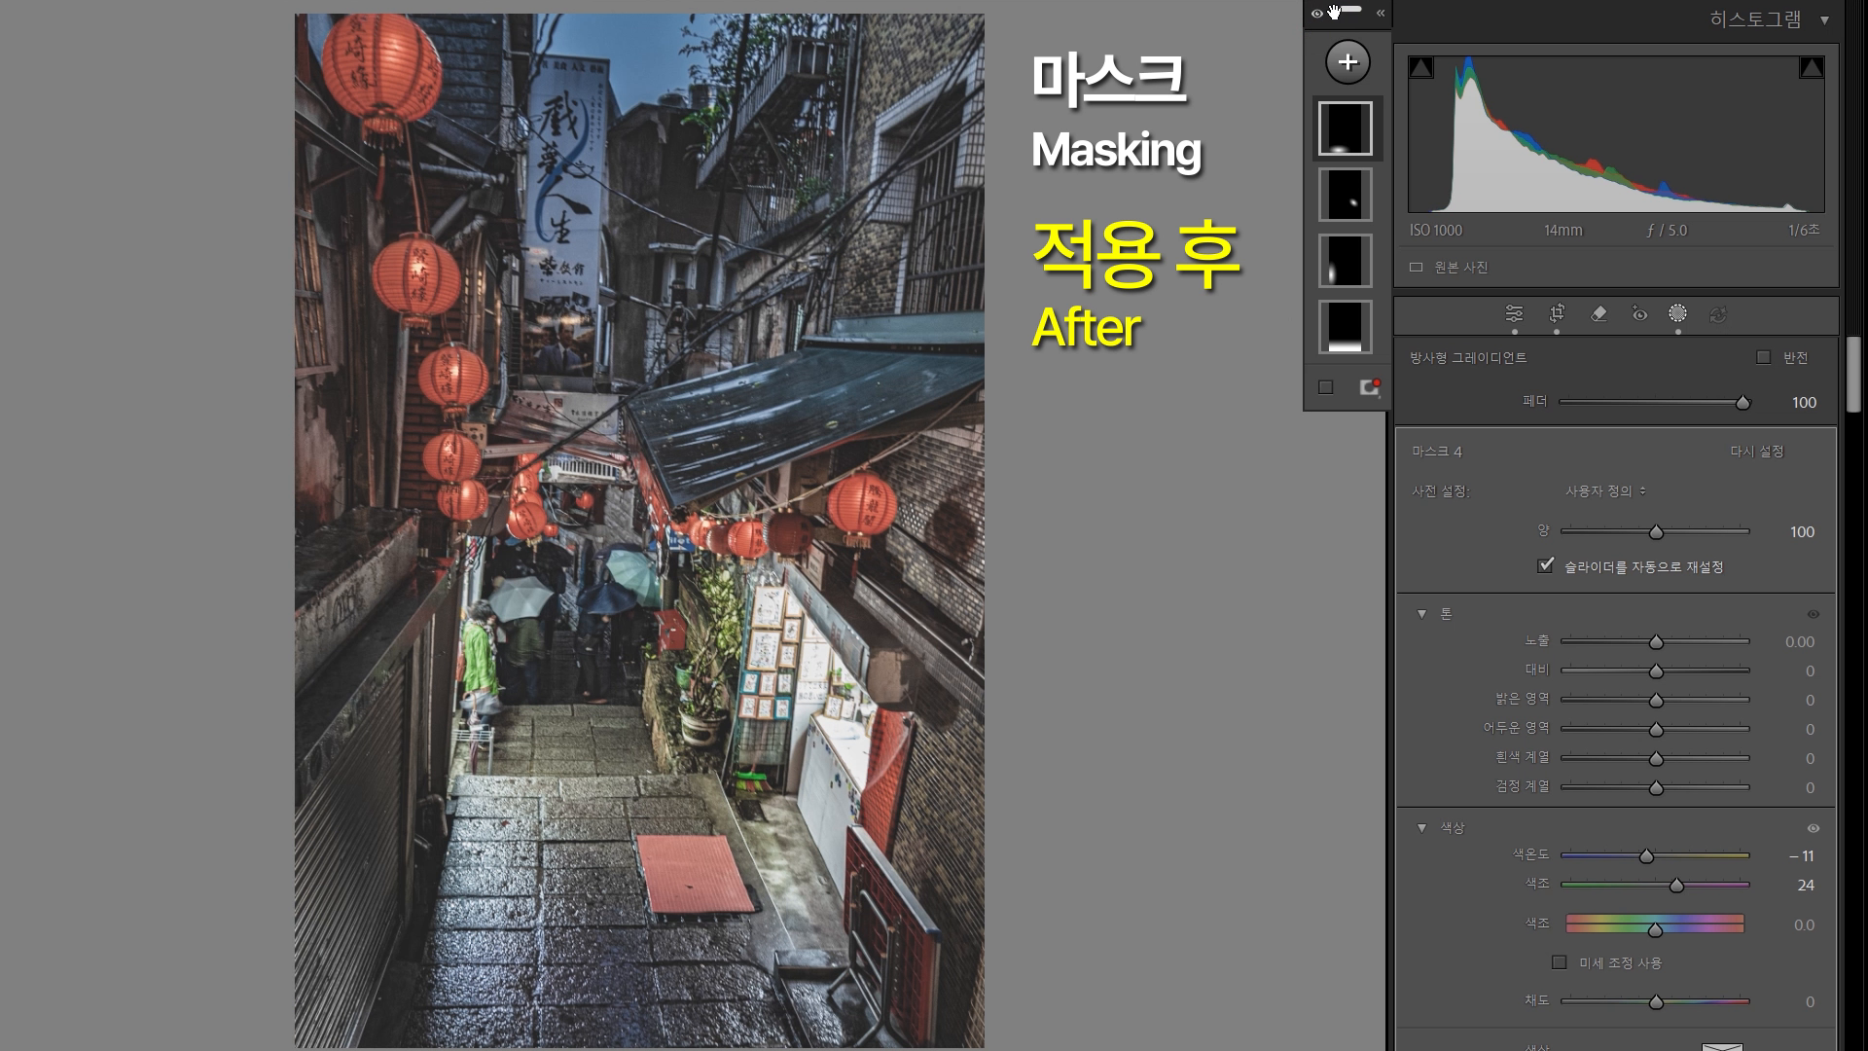
# - Lower the post-crop vignette amount to −42 to darken the photo's edges
pyautogui.click(1514, 314)
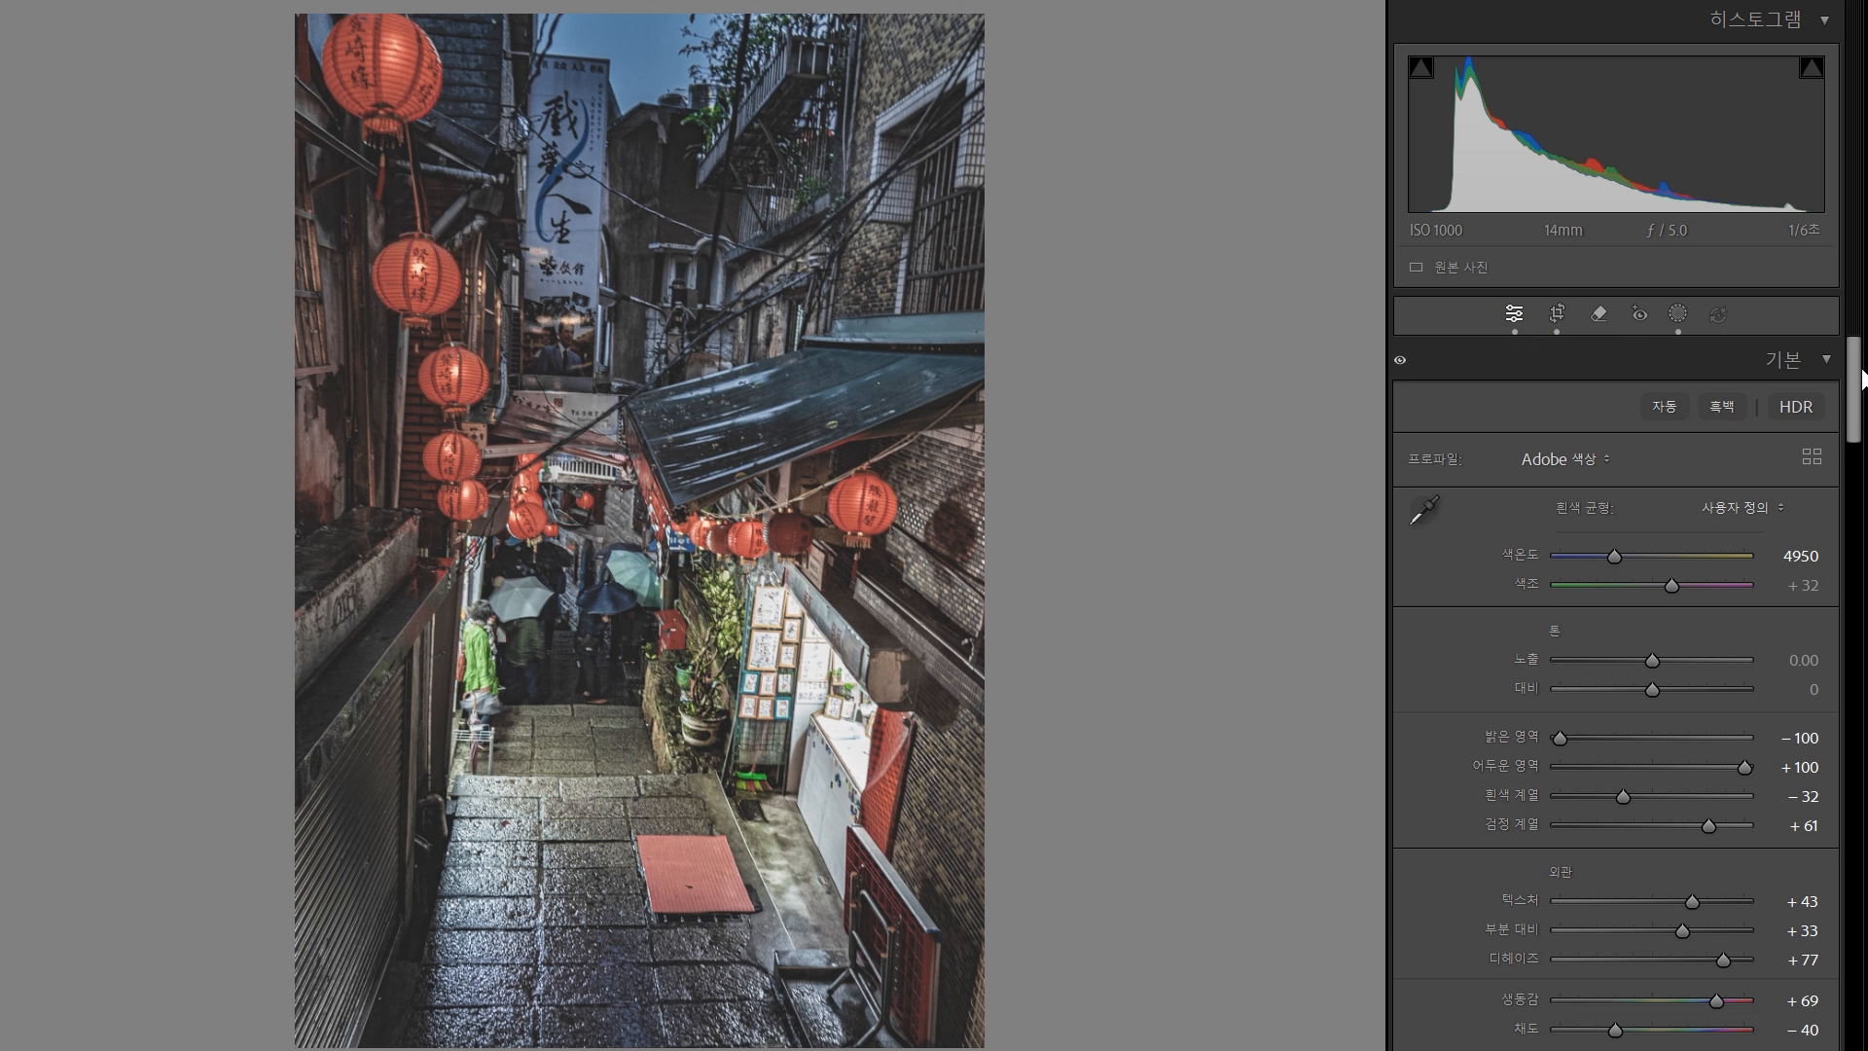
pyautogui.moveTo(1854, 358); pyautogui.dragTo(1852, 945)
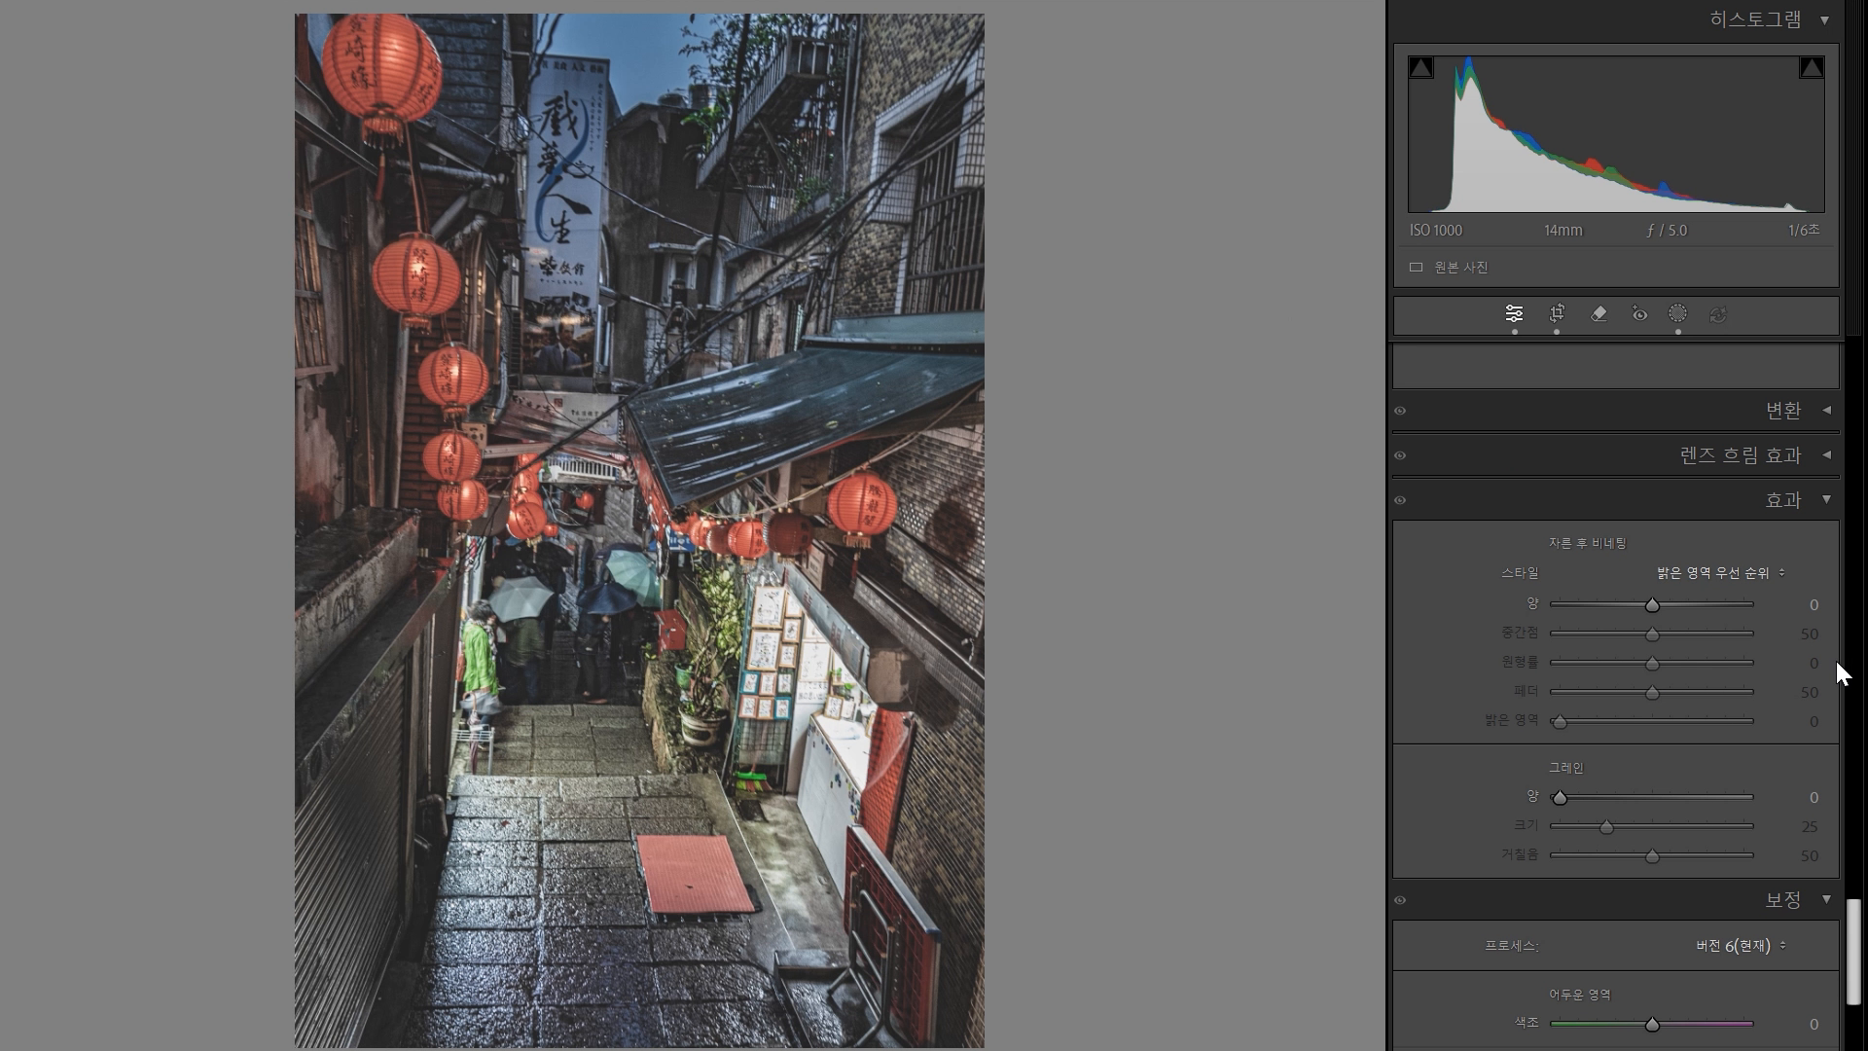
pyautogui.click(1798, 611)
pyautogui.write('-30')
pyautogui.press('Return')
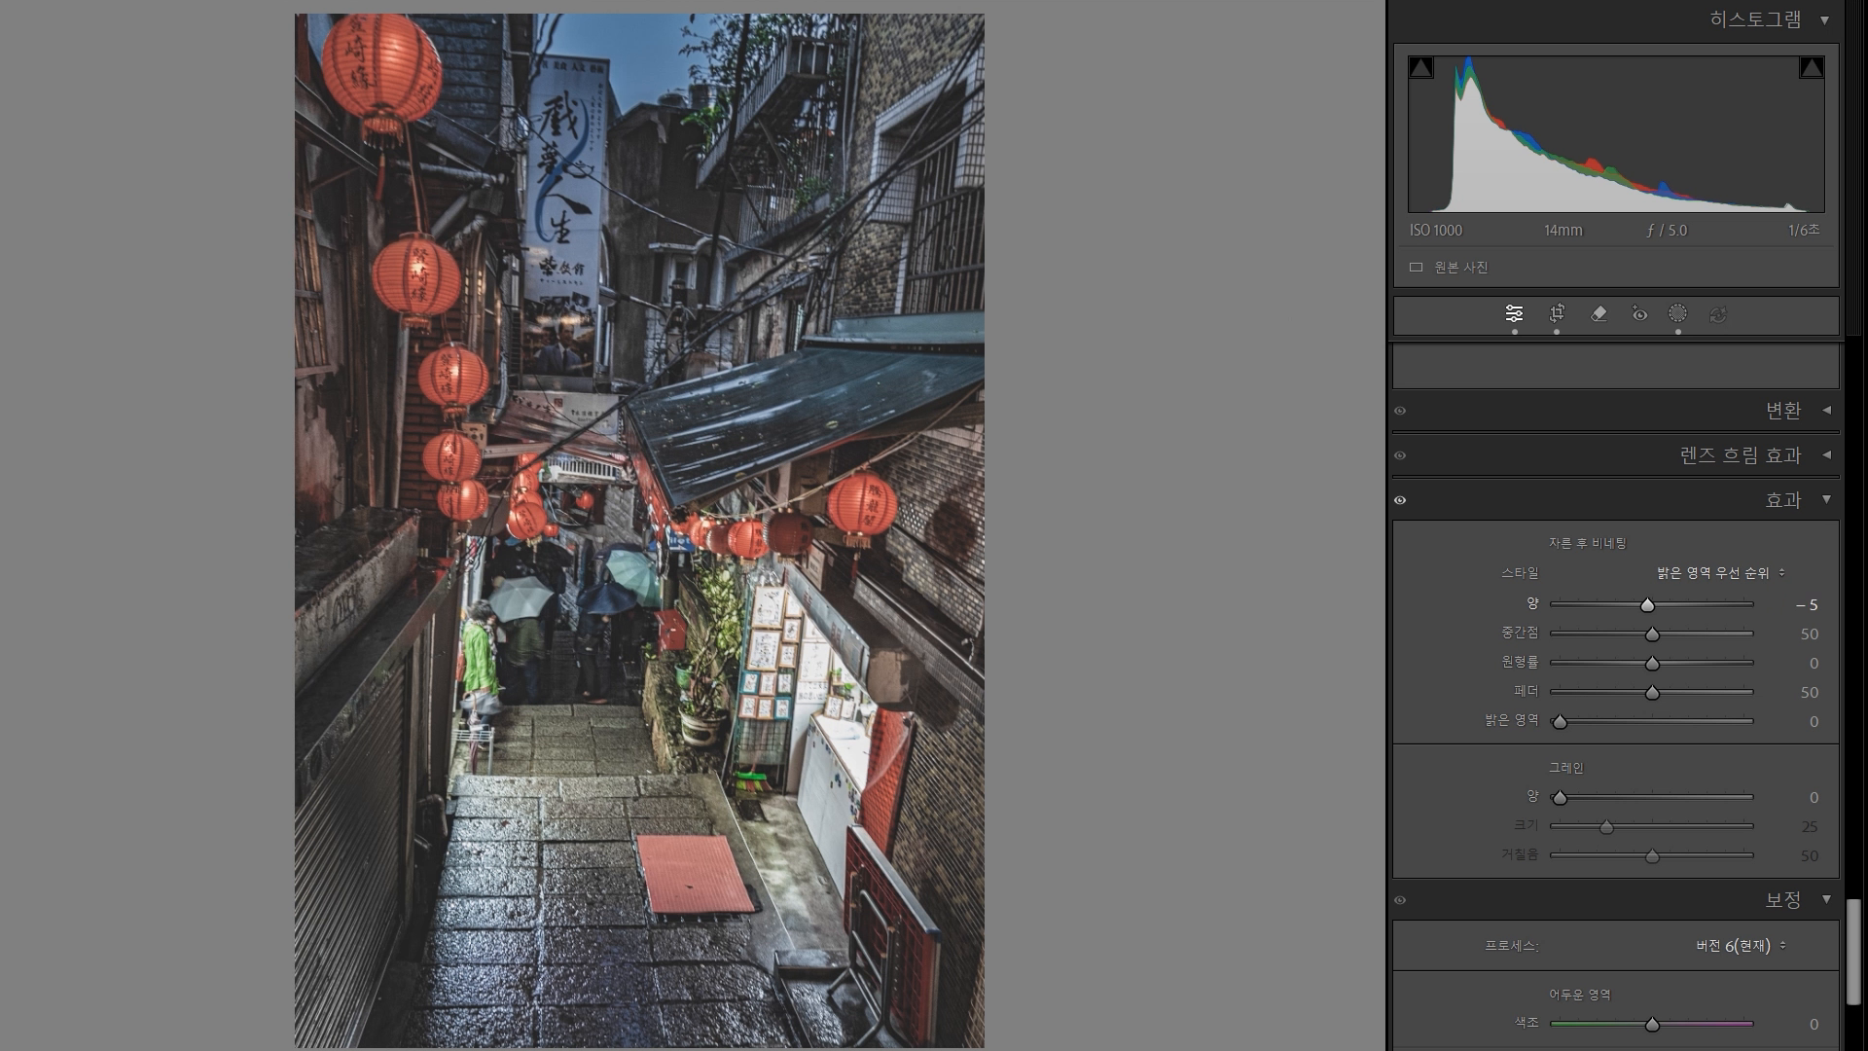
pyautogui.press('Down')
pyautogui.press('Down')
pyautogui.press('Down')
pyautogui.press('Down')
pyautogui.press('Down')
pyautogui.press('Down')
pyautogui.press('Down')
pyautogui.press('Down')
pyautogui.press('Down')
pyautogui.press('Down')
pyautogui.press('Down')
pyautogui.press('Down')
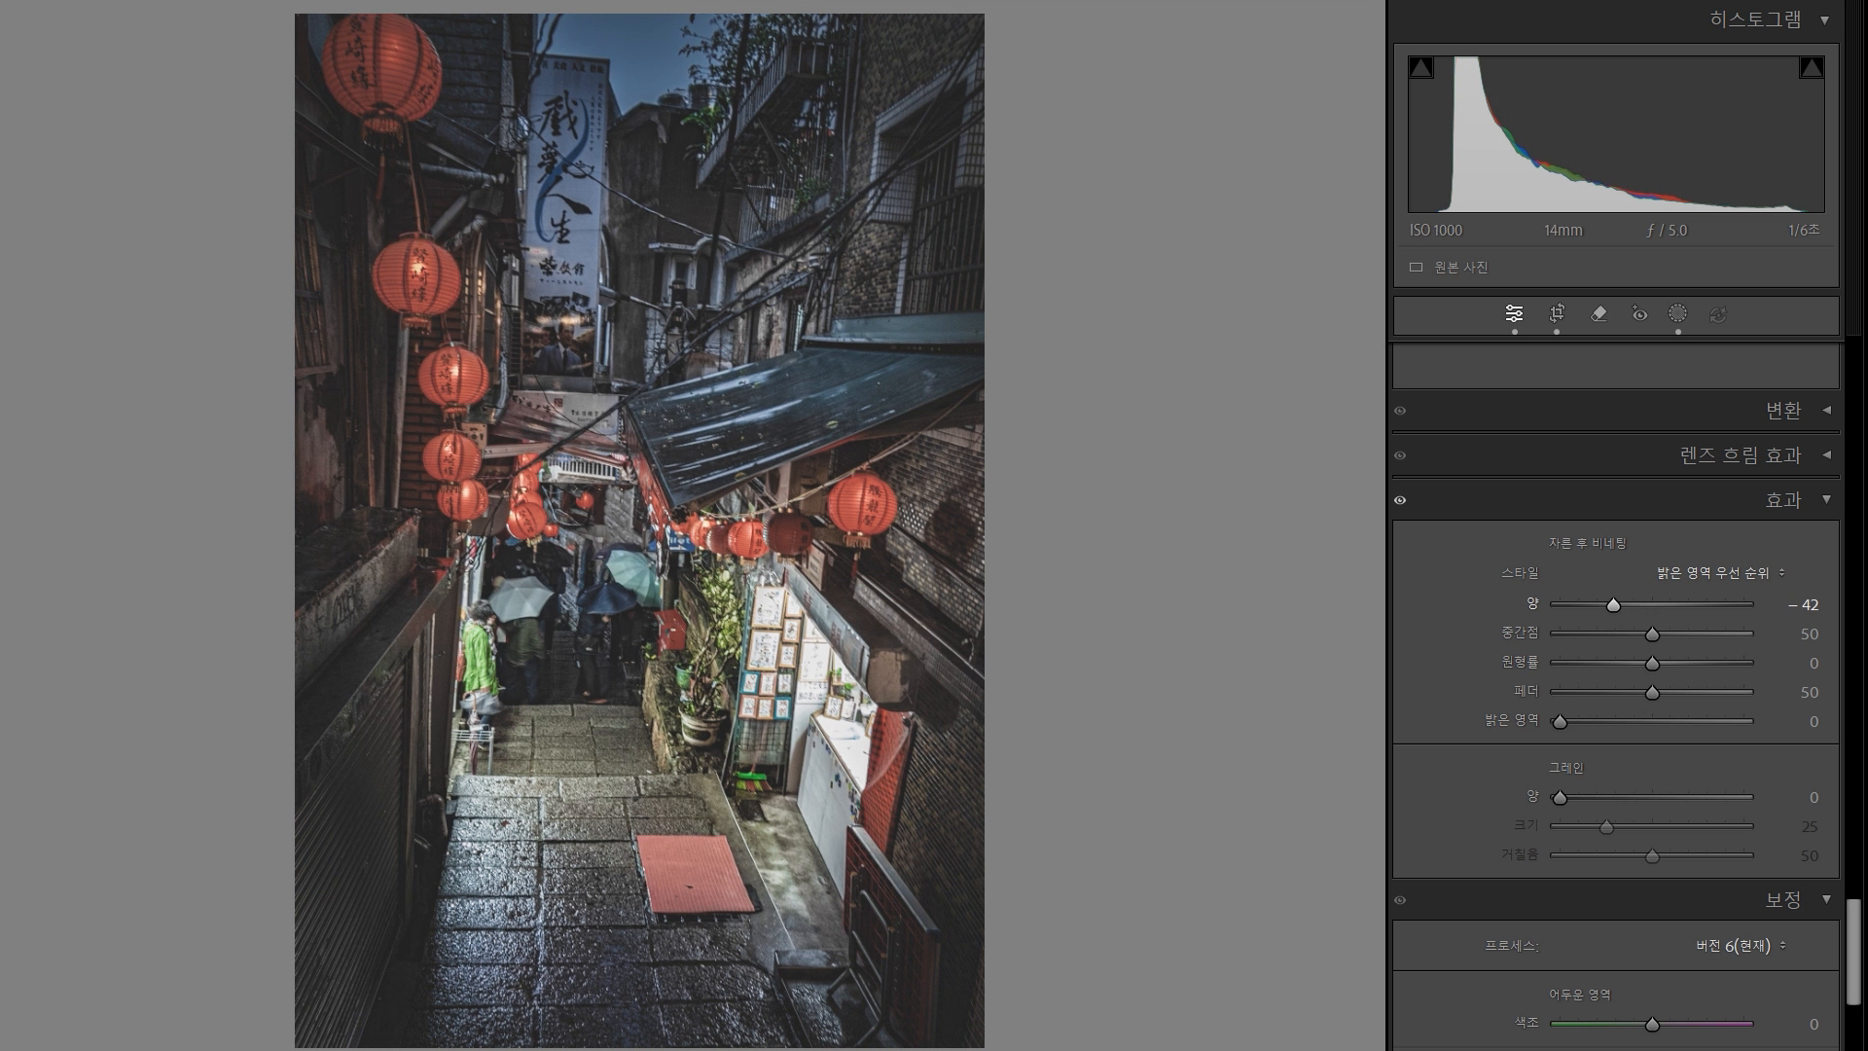
# - Raise the post-crop vignette amount to soften the darkening at the photo's edges
pyautogui.press('Up')
pyautogui.press('Up')
pyautogui.press('Up')
pyautogui.press('Up')
pyautogui.press('Up')
pyautogui.press('Up')
pyautogui.press('Up')
pyautogui.press('Up')
pyautogui.press('Up')
pyautogui.press('Up')
pyautogui.press('Up')
pyautogui.press('Up')
pyautogui.press('Up')
pyautogui.press('Up')
pyautogui.press('Up')
pyautogui.press('Up')
pyautogui.press('Up')
pyautogui.press('Up')
pyautogui.press('Up')
pyautogui.press('Up')
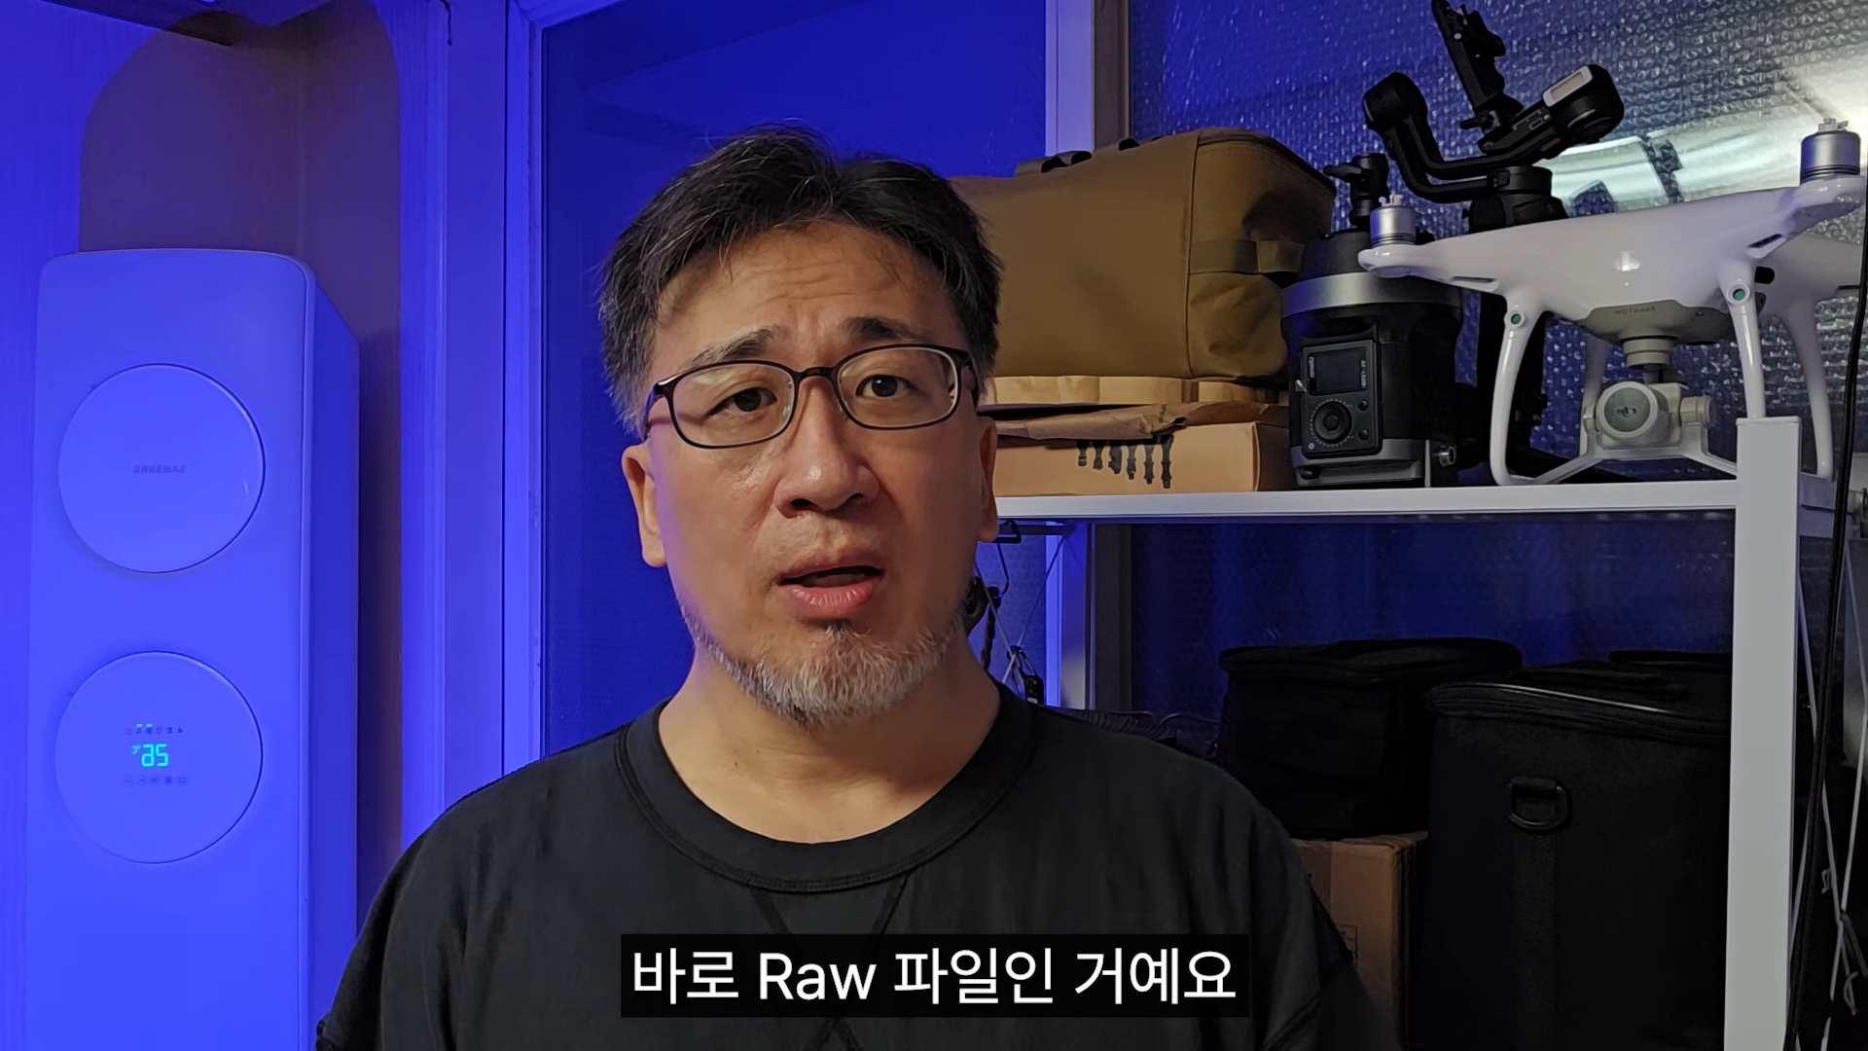
# - Flatten the tree-lined road photo with Contrast −100, Highlights −100, Shadows +100, Whites −98 and Blacks +75, and brighten its exposure slightly
pyautogui.moveTo(1637, 740); pyautogui.dragTo(1744, 769)
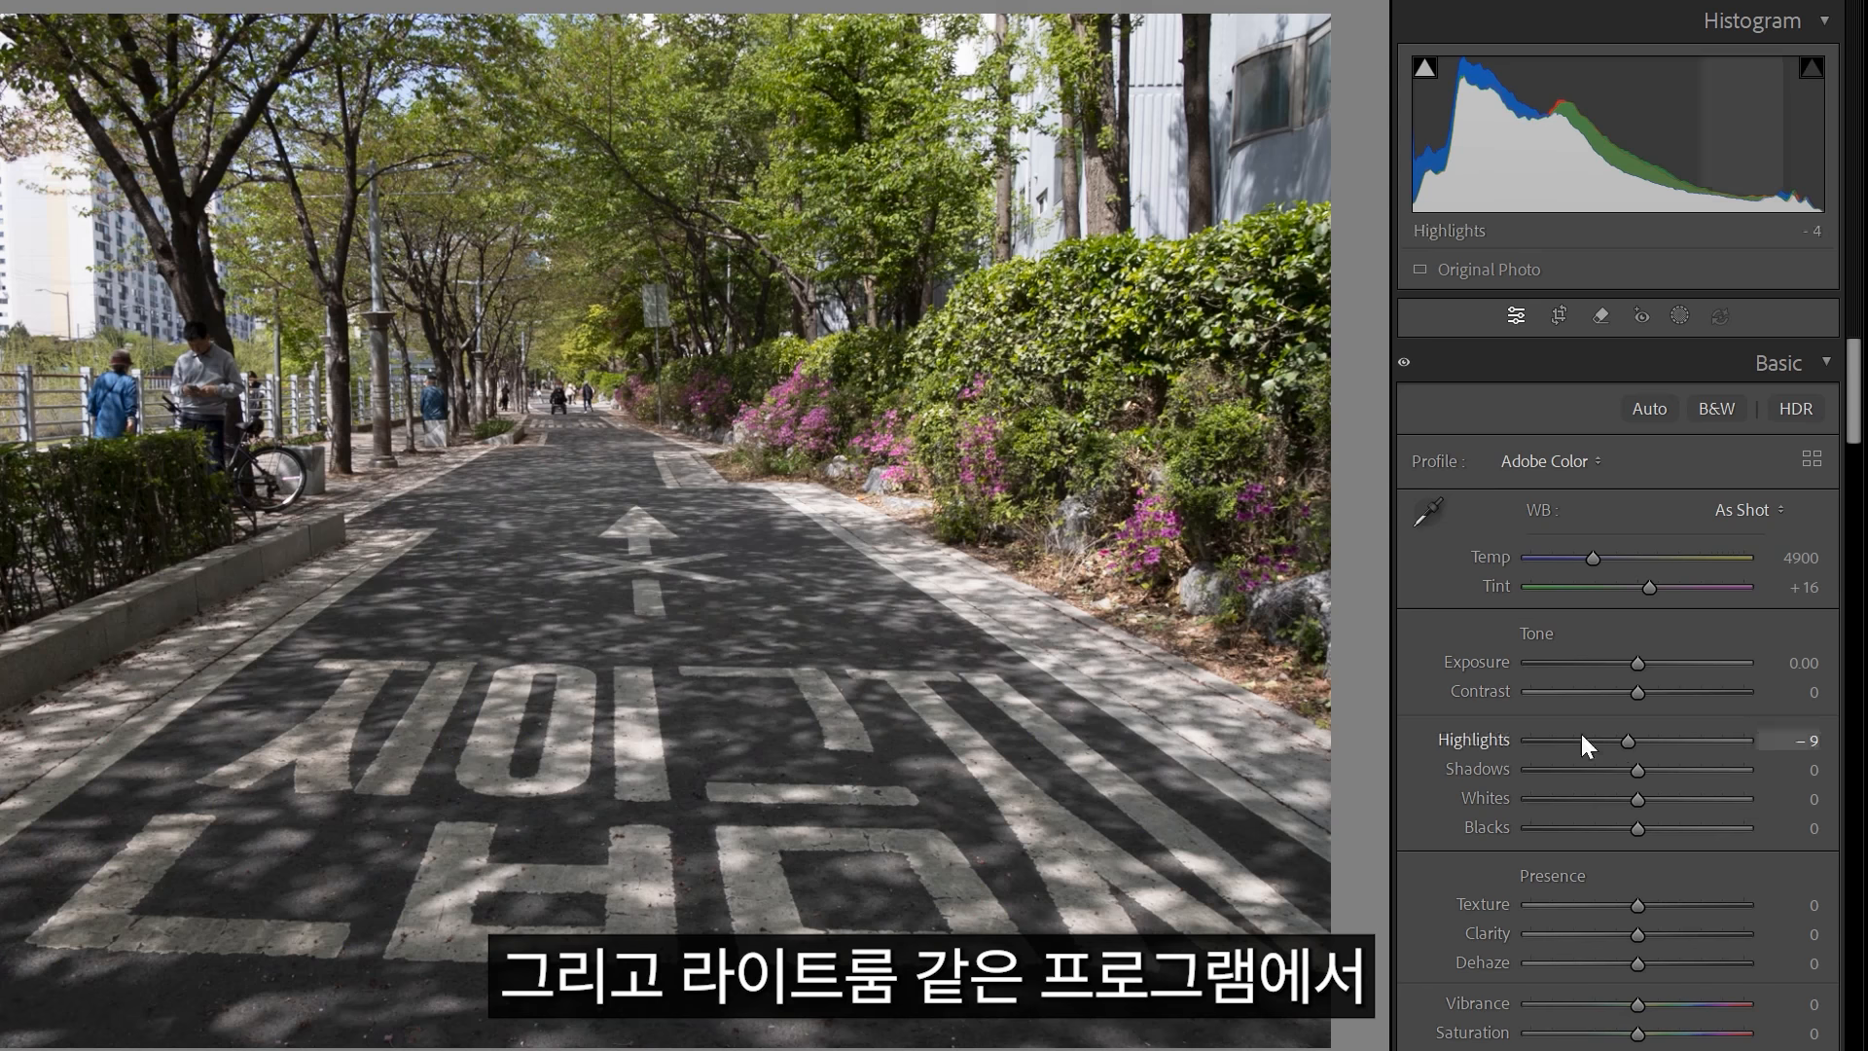
pyautogui.moveTo(1637, 799); pyautogui.dragTo(1586, 799)
pyautogui.moveTo(1638, 662); pyautogui.dragTo(1662, 659)
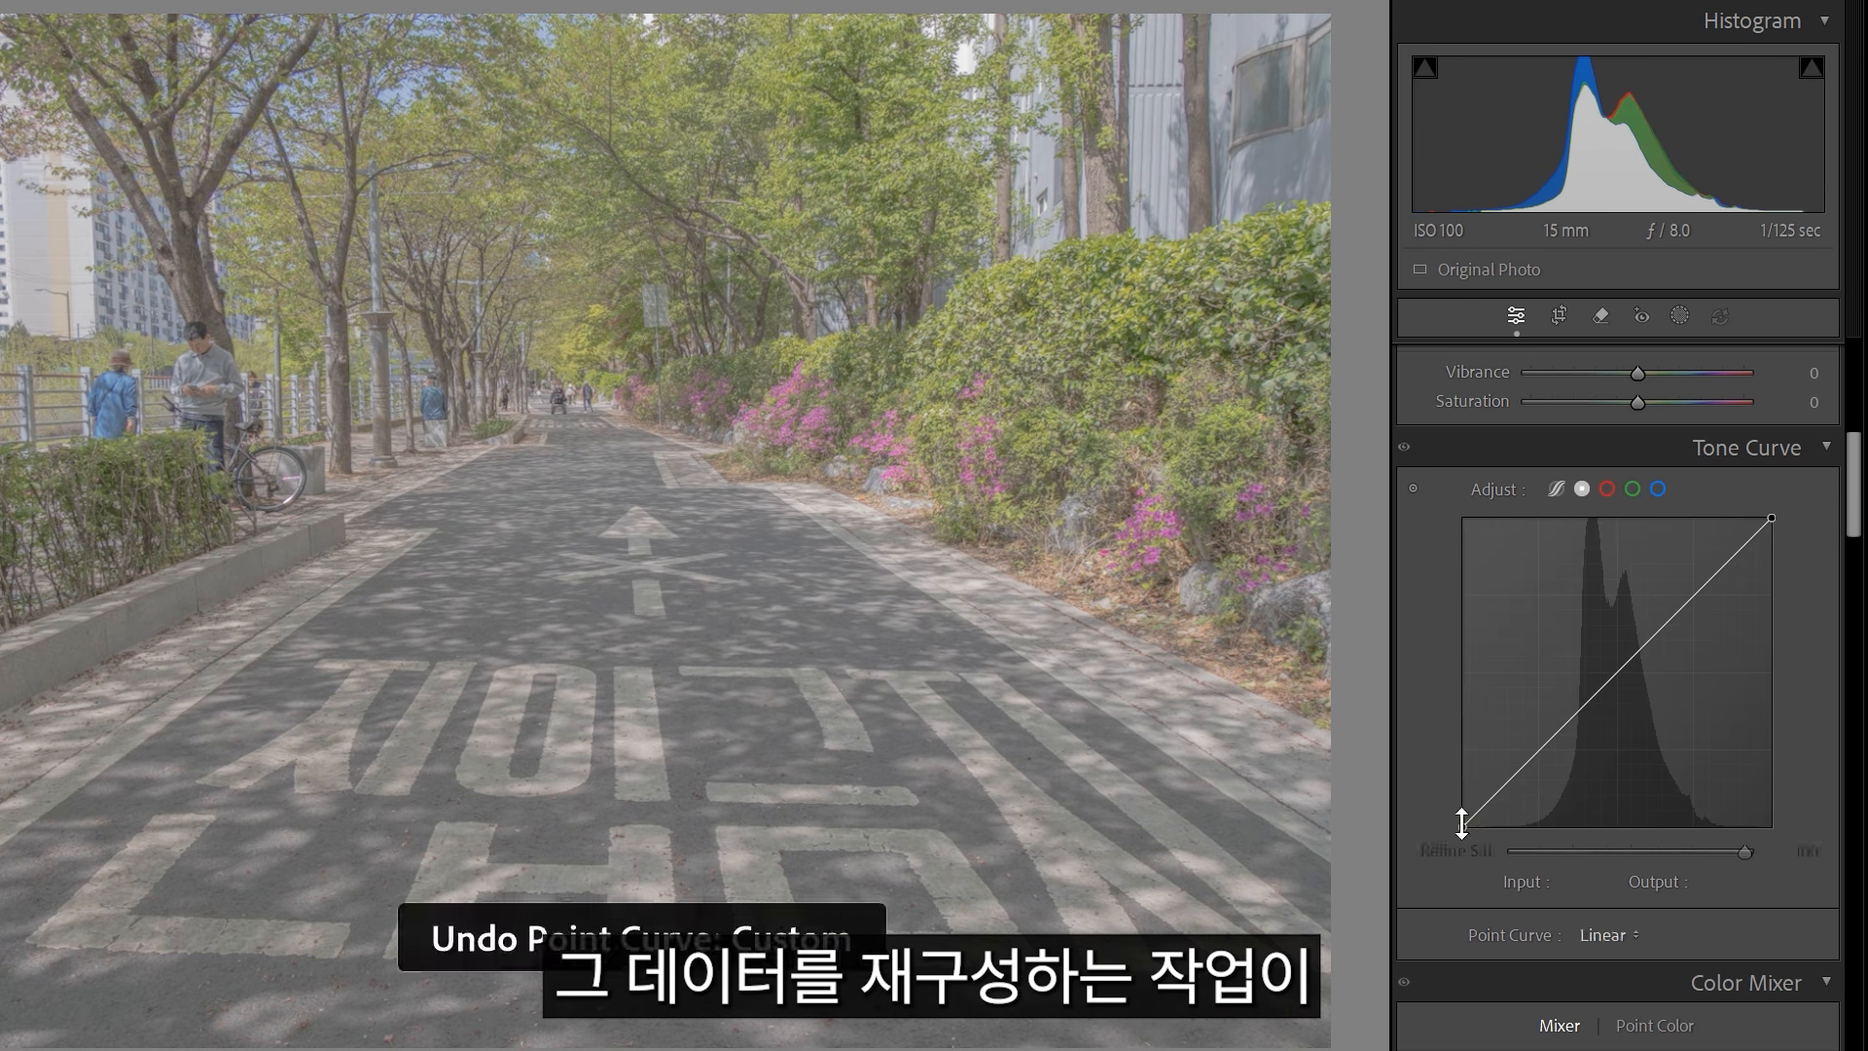
# - Shape a faded S-shaped tone curve with a lifted black point and white output 238, and set Clarity to +84 and Dehaze to +73
pyautogui.moveTo(1463, 822); pyautogui.dragTo(1463, 790)
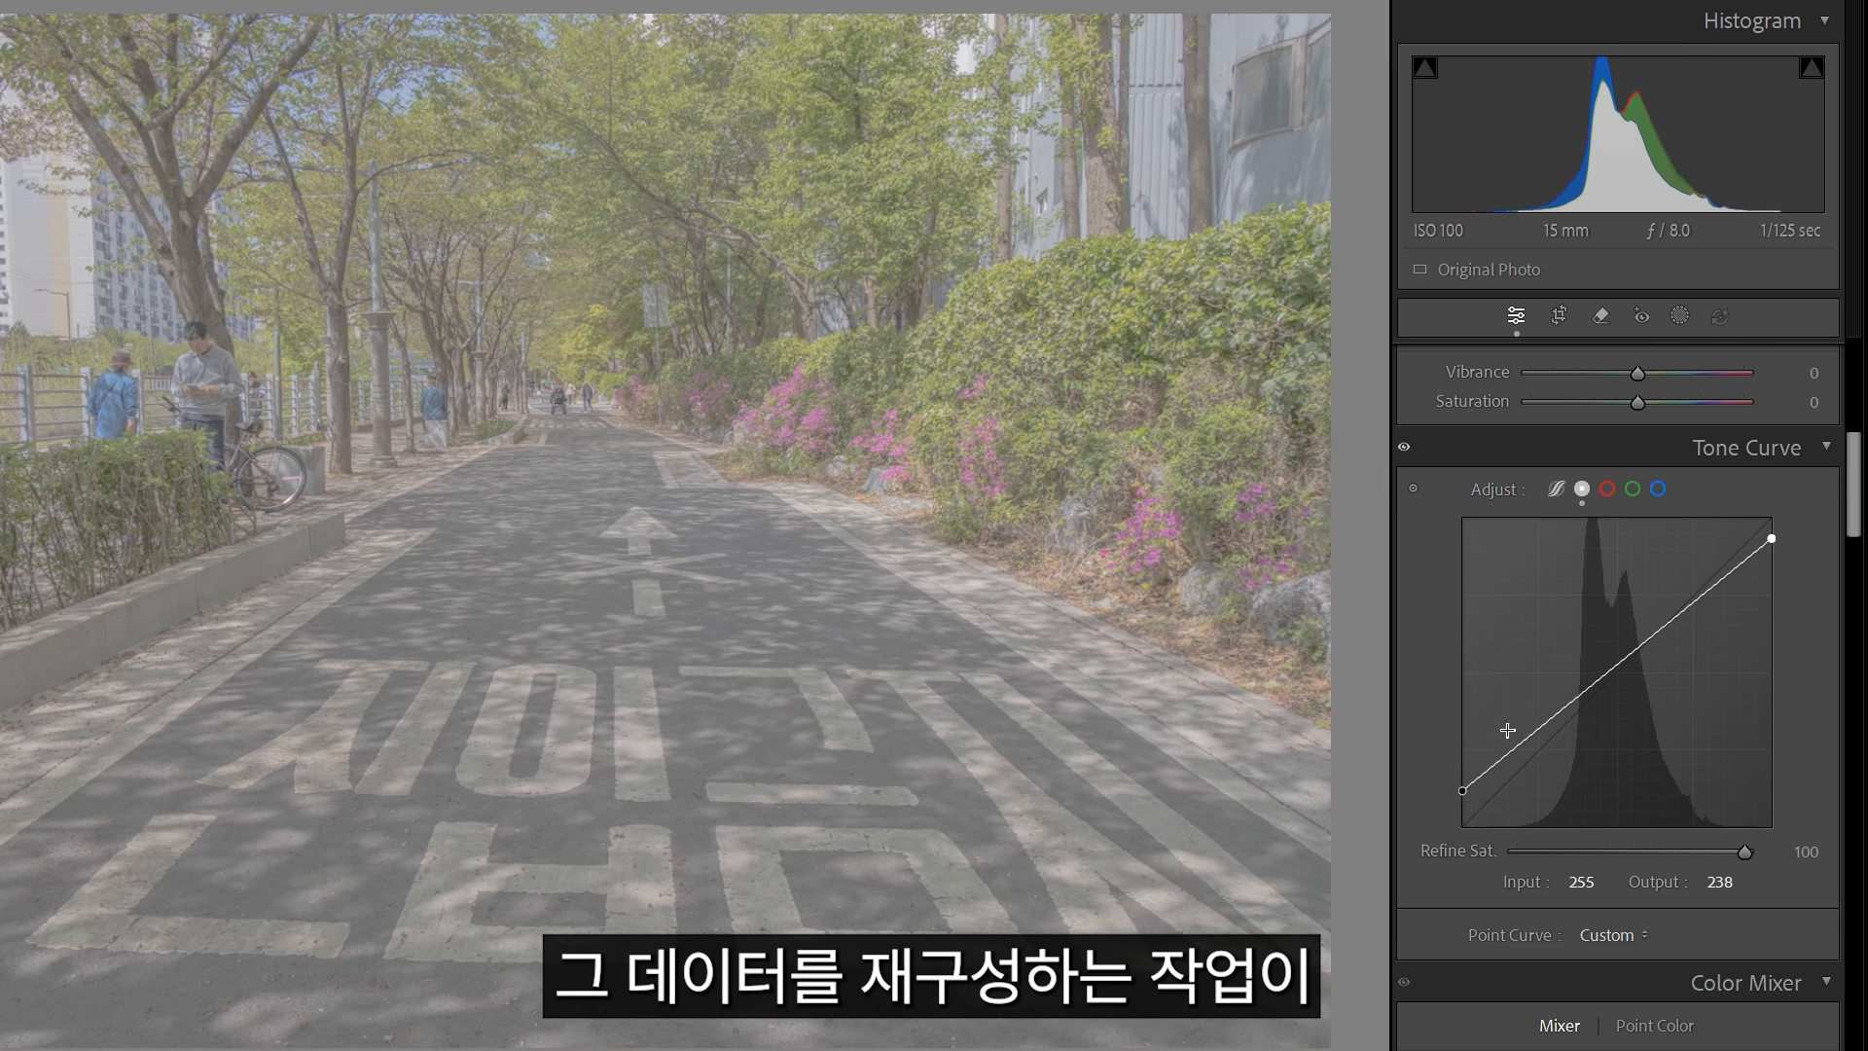
pyautogui.moveTo(1507, 730); pyautogui.dragTo(1729, 575)
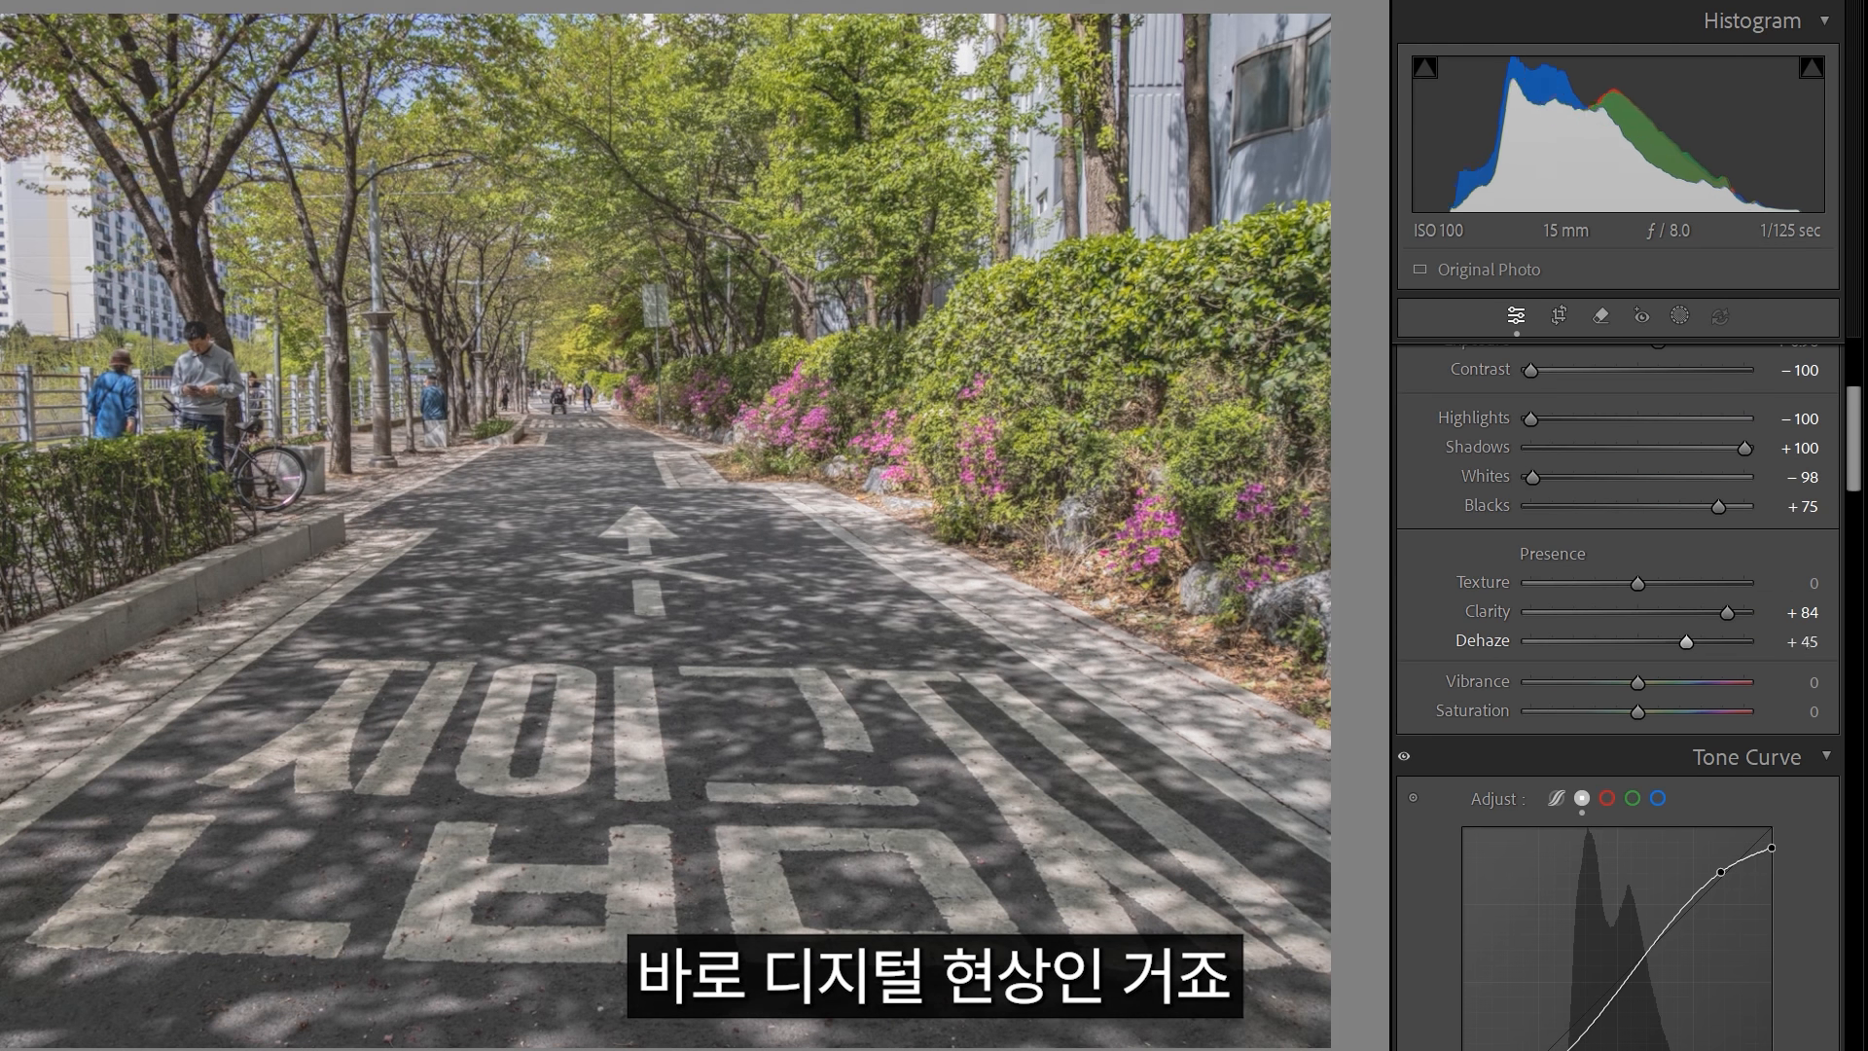
pyautogui.scroll(-1, 1858, 496)
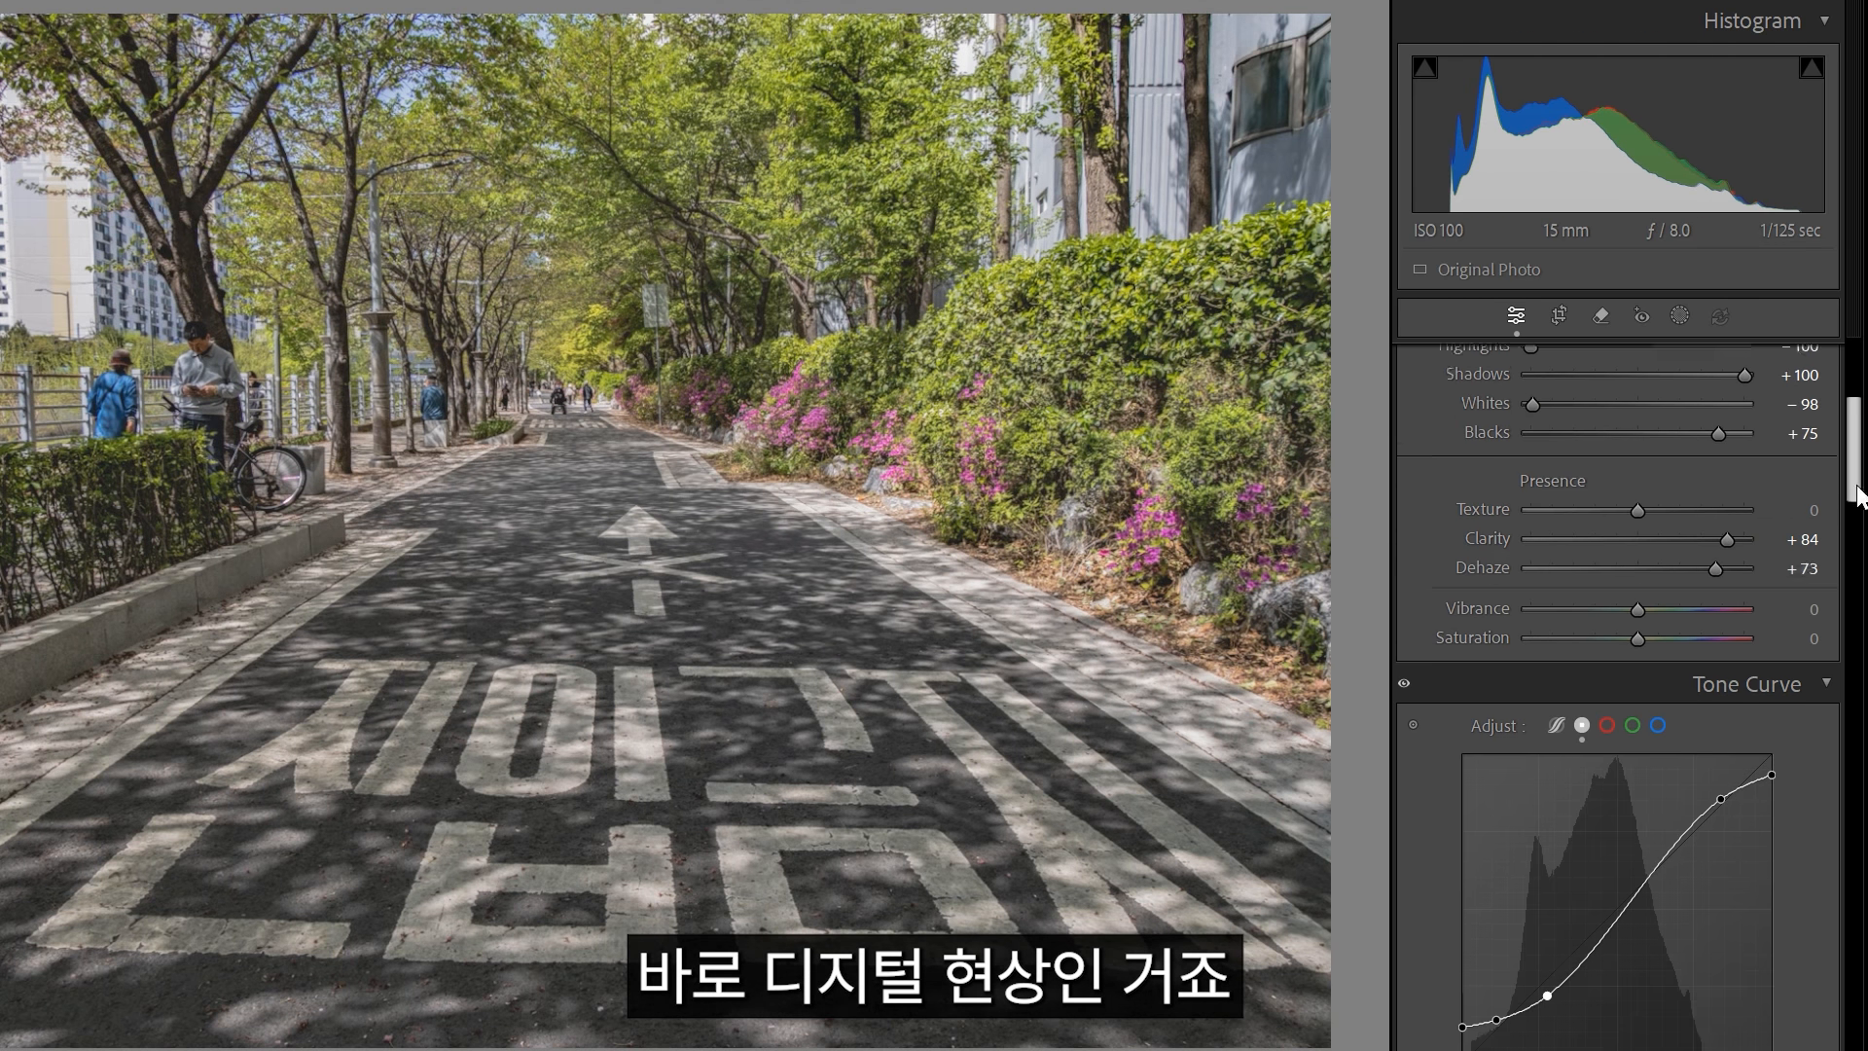
pyautogui.scroll(-2, 1858, 496)
pyautogui.moveTo(1554, 855); pyautogui.dragTo(1463, 885)
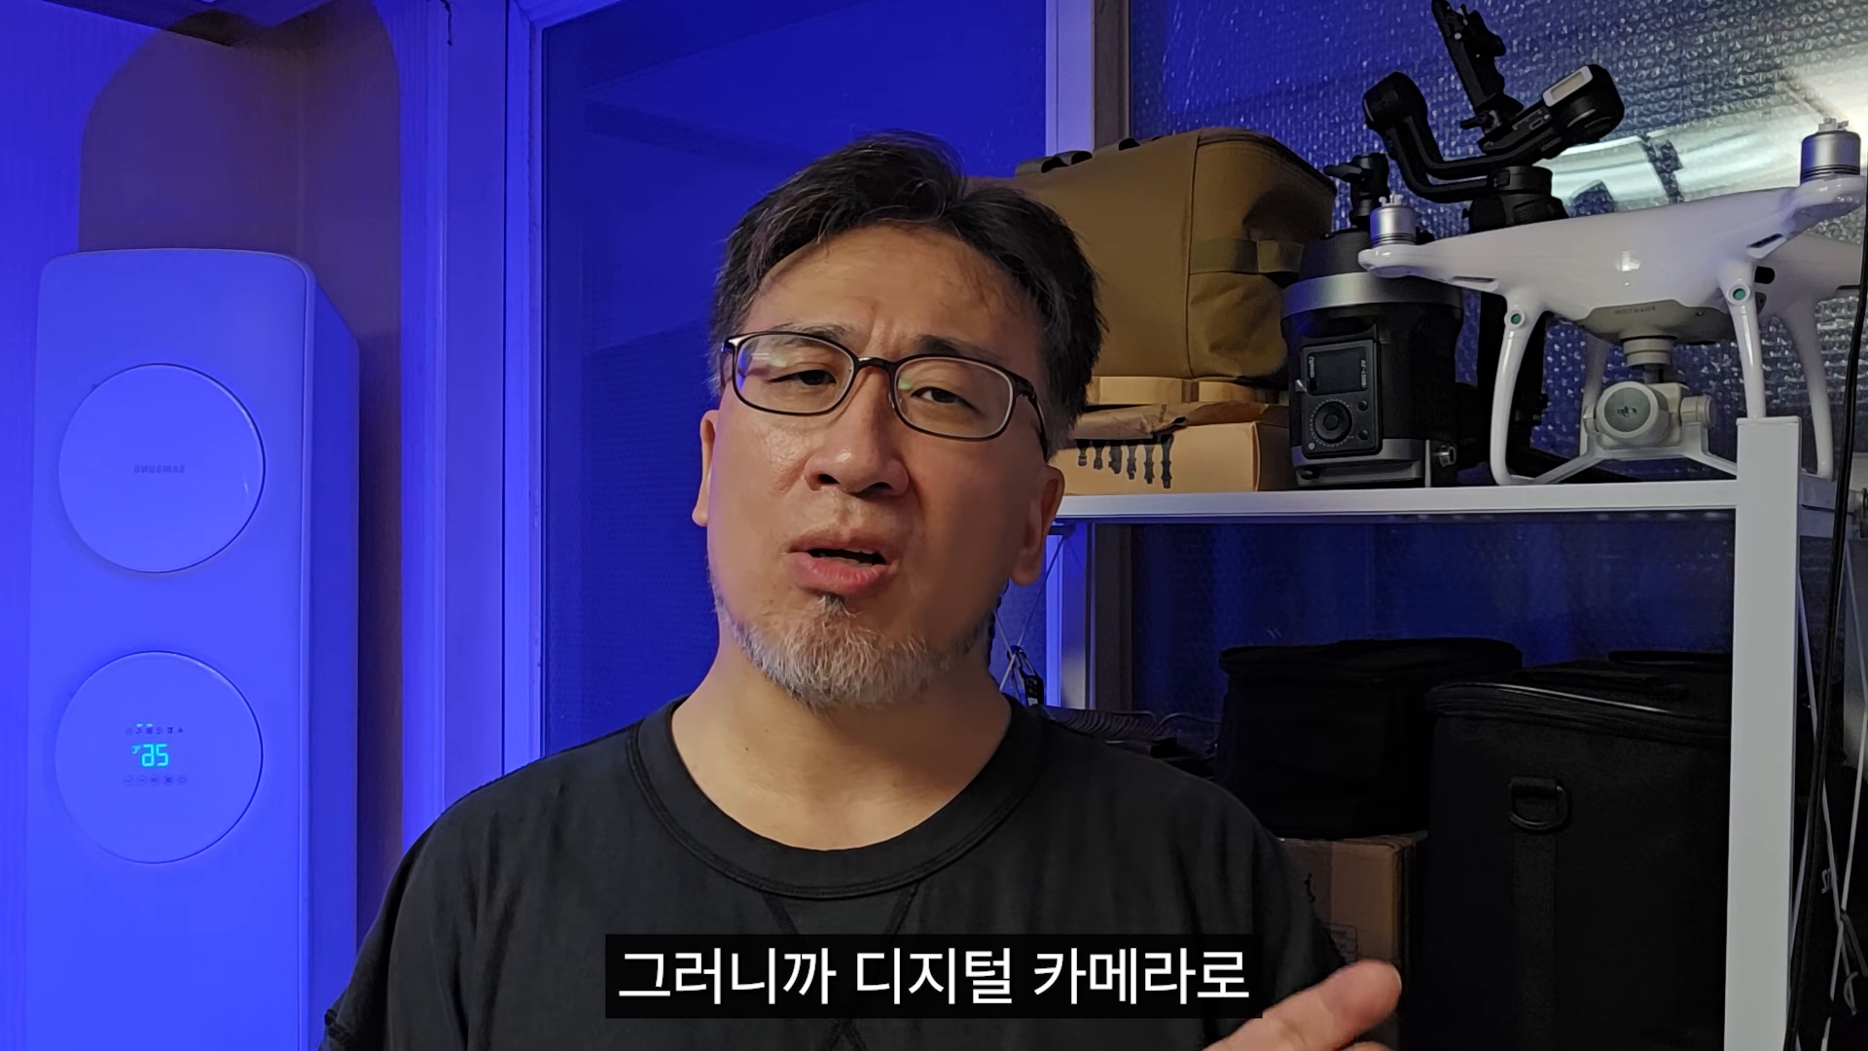